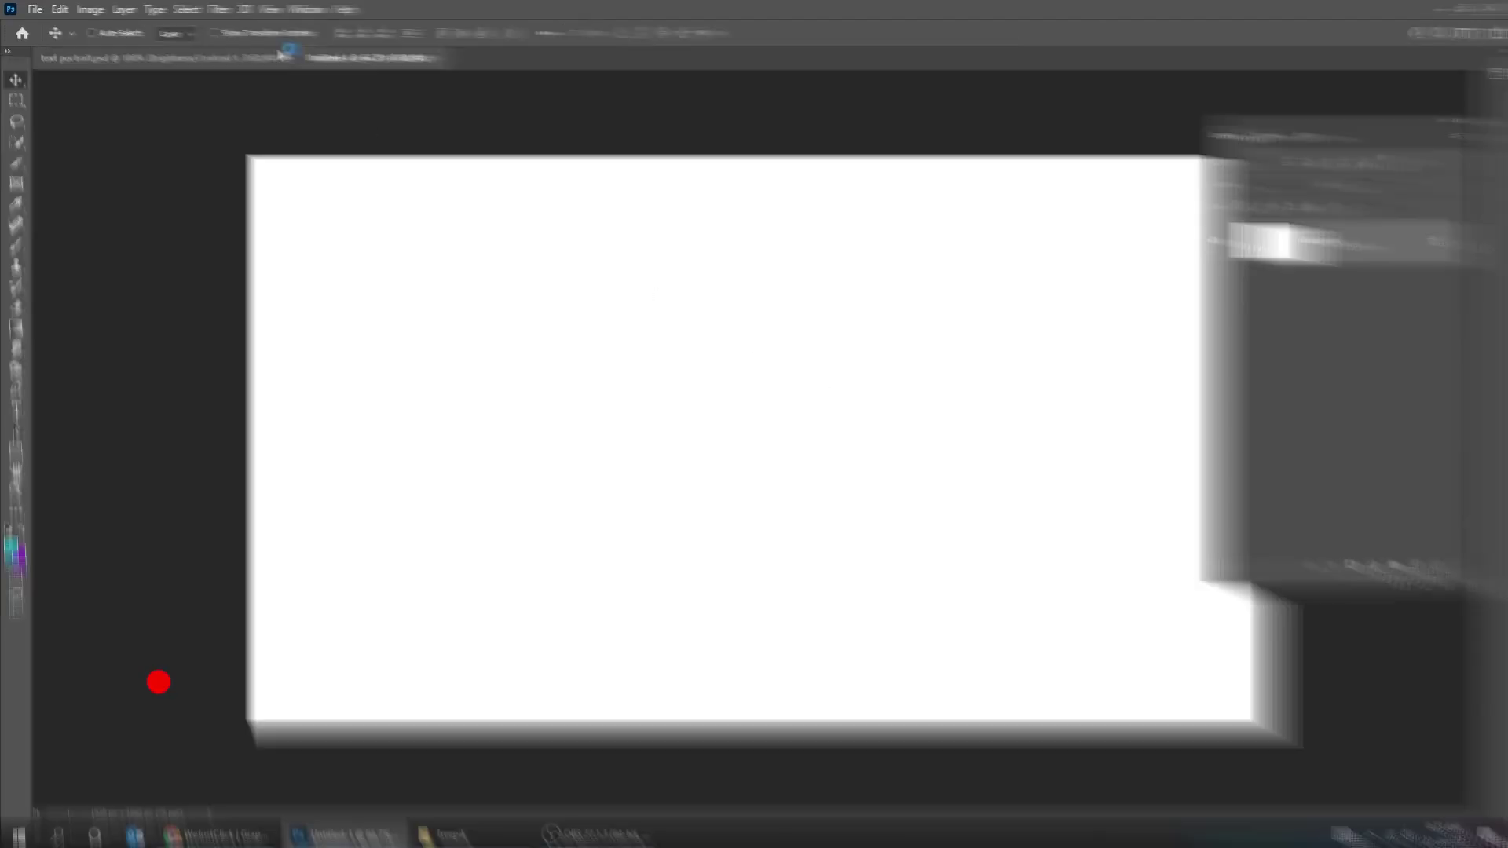
- Place a vertical guide at the canvas's horizontal centre, using Transform Selection on a full-canvas selection to find it, and deselect
click(284, 36)
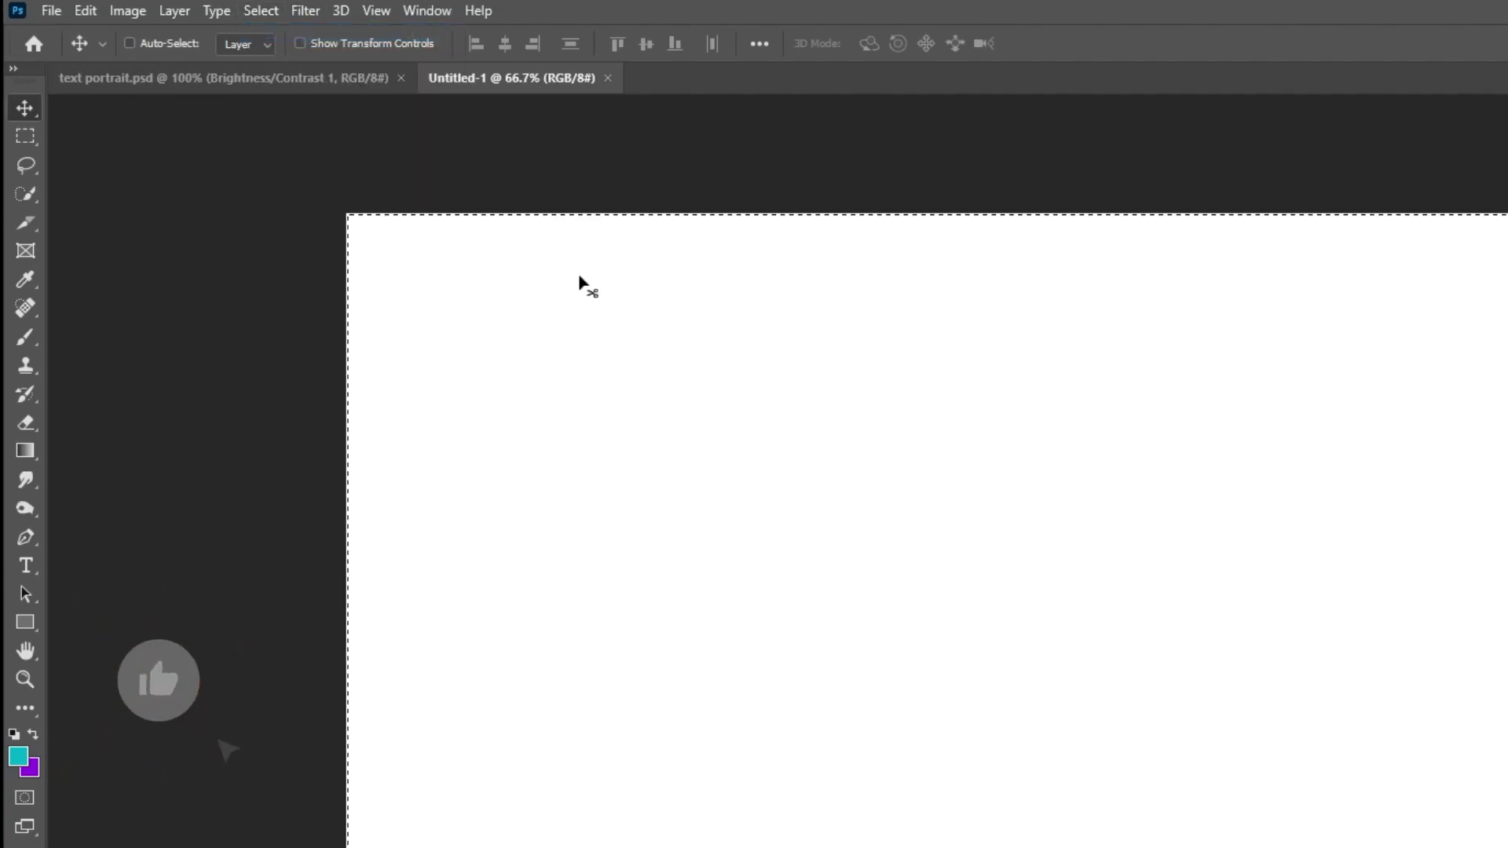
click(25, 136)
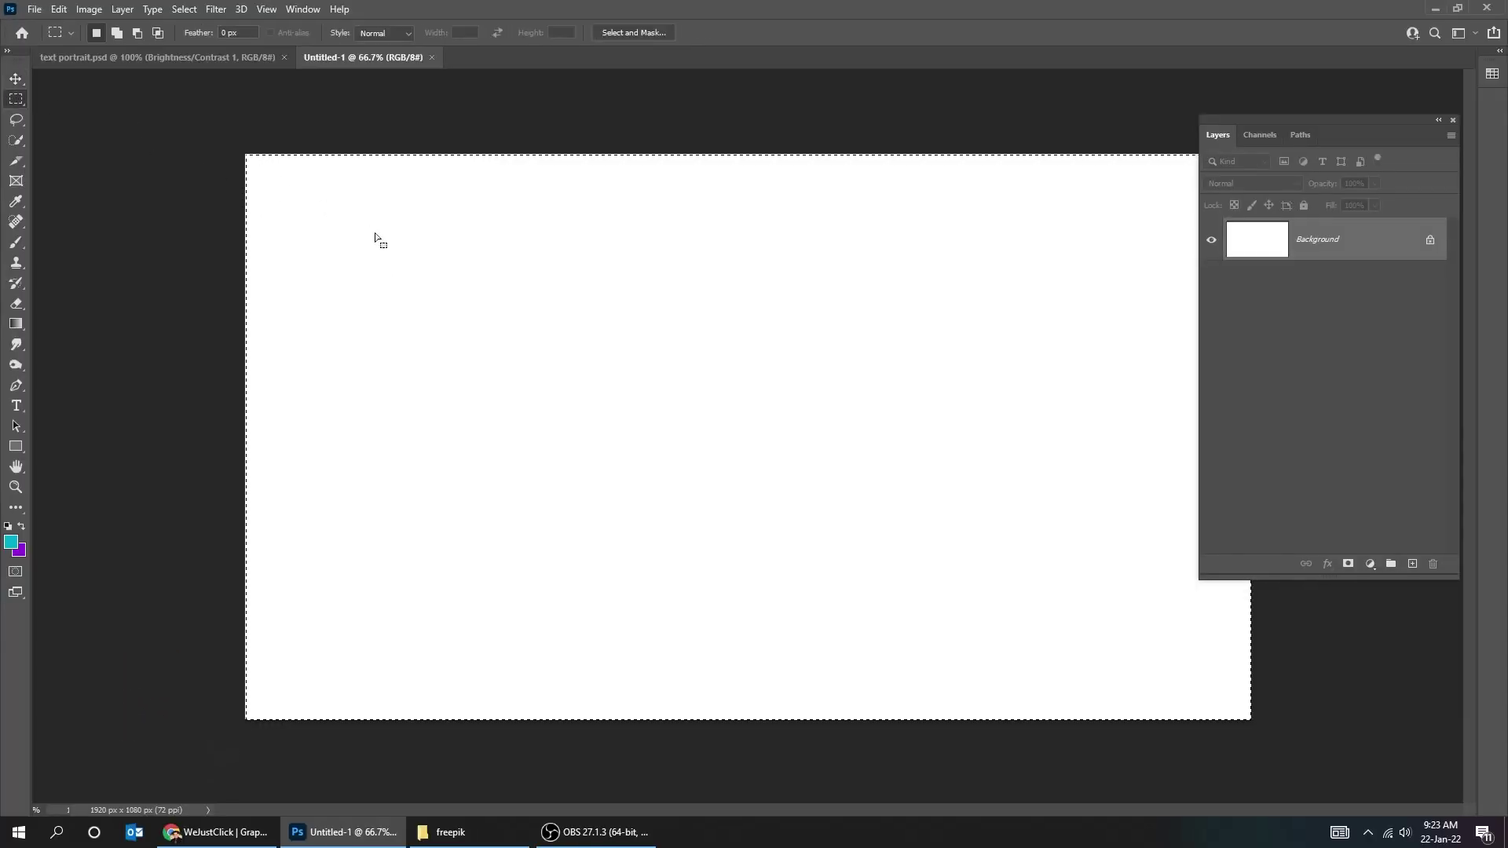
right_click(398, 238)
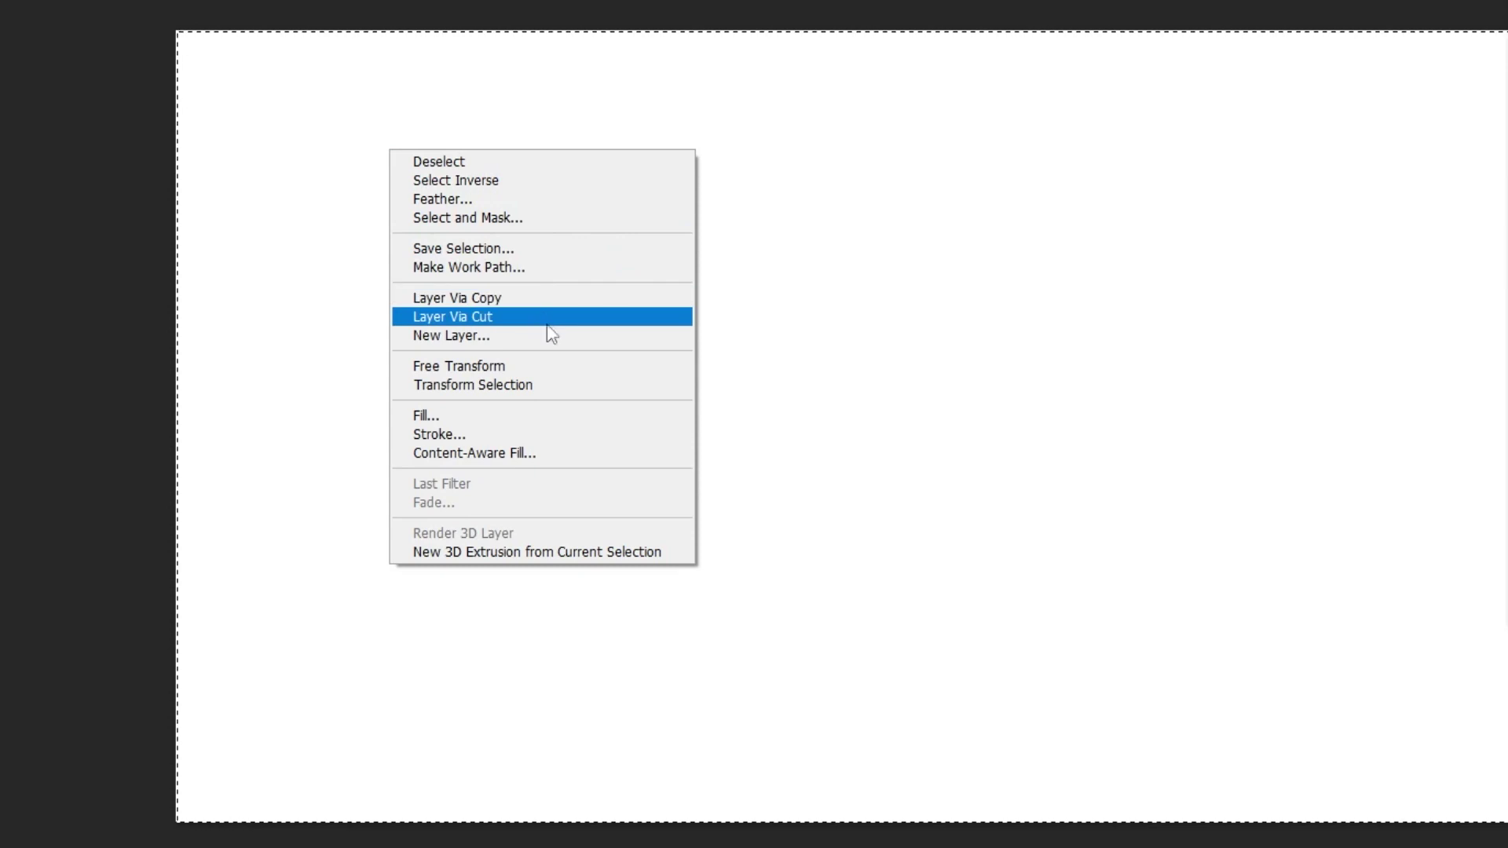
click(550, 387)
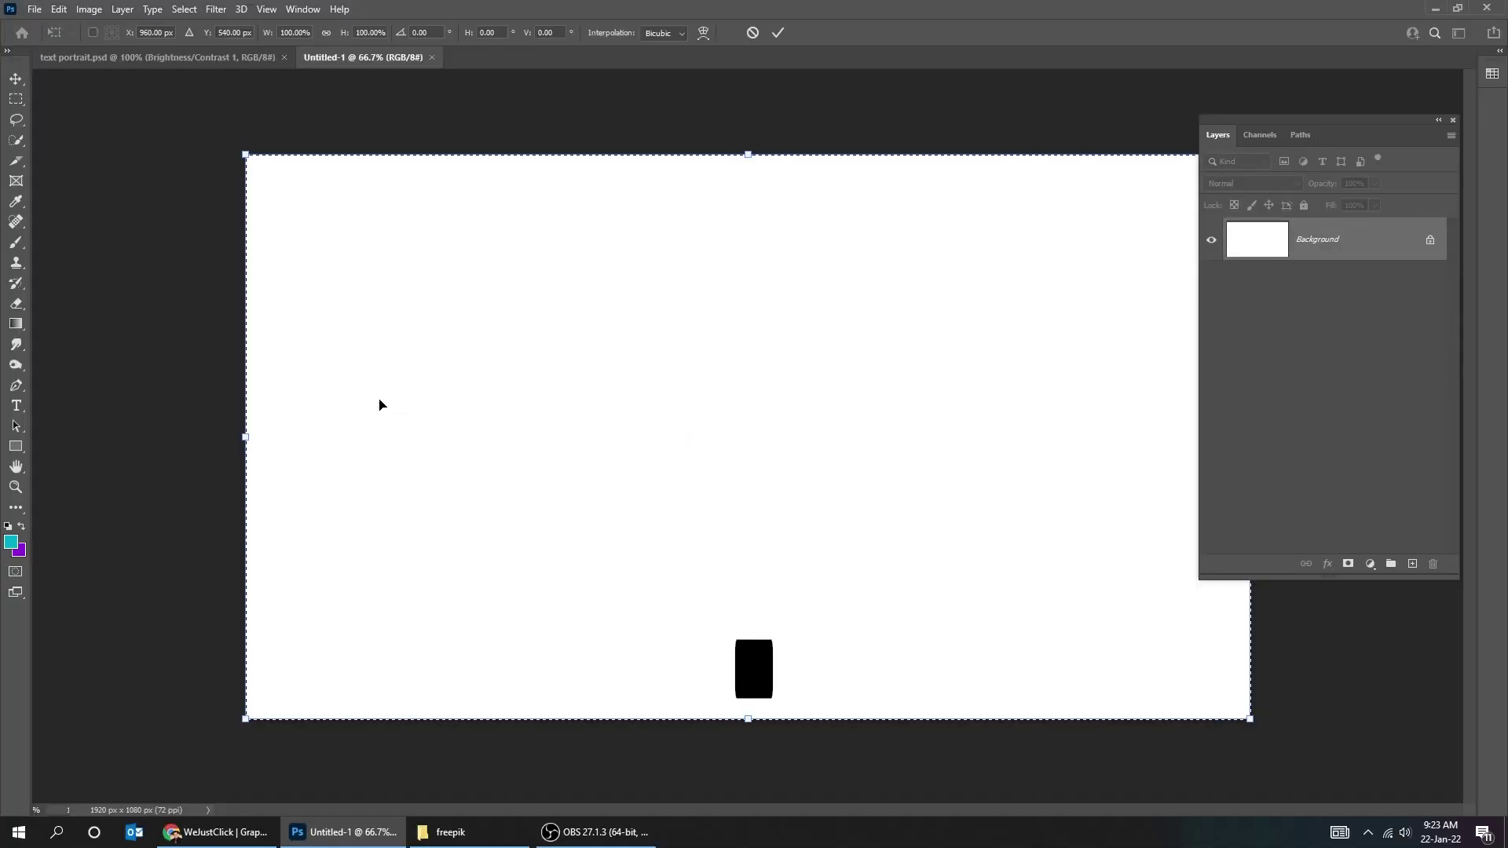
key(ctrl+r)
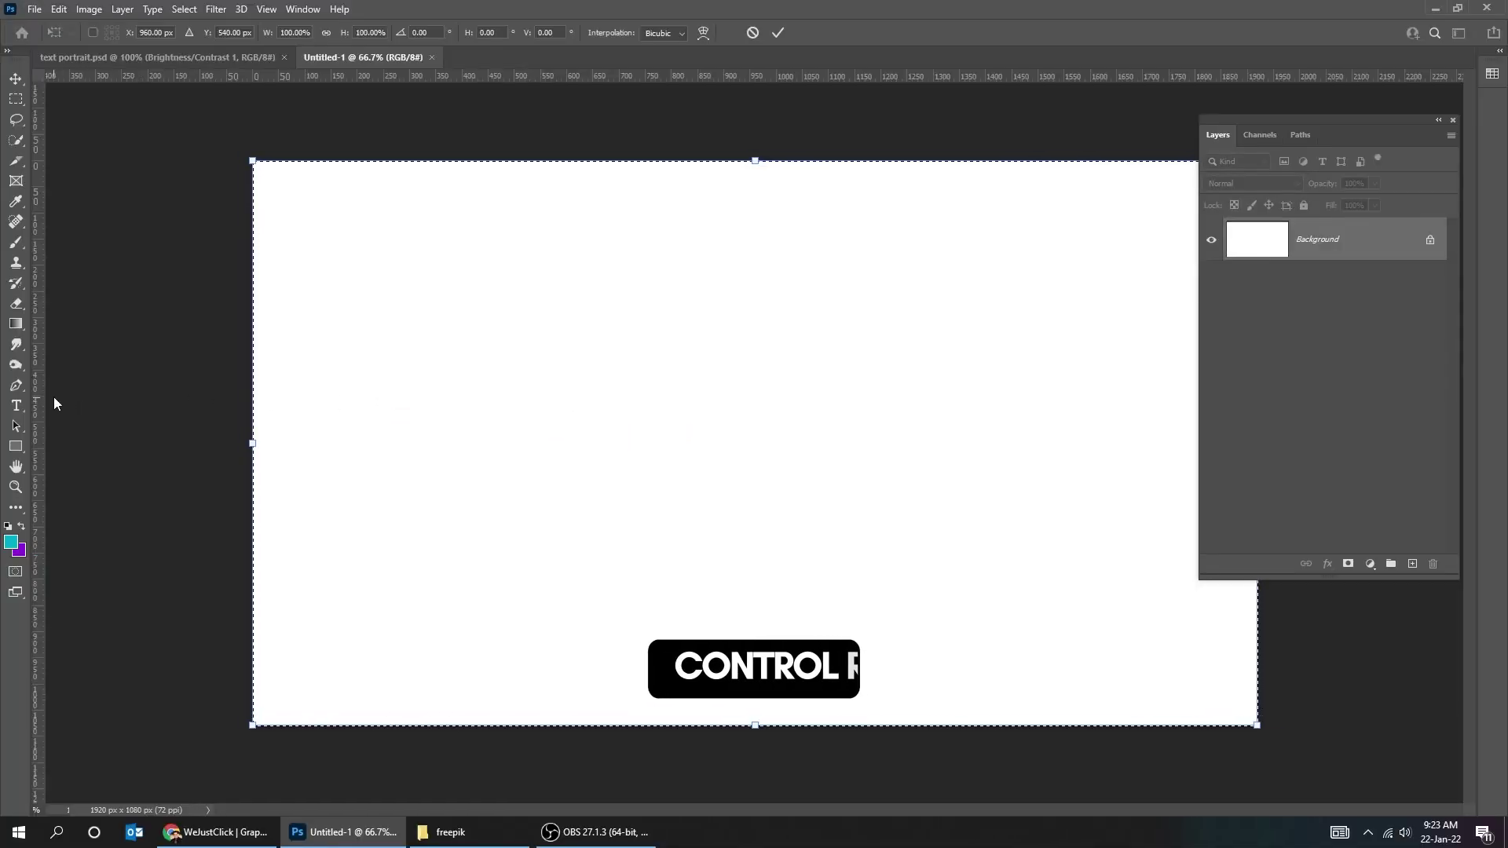
drag(36, 388, 756, 420)
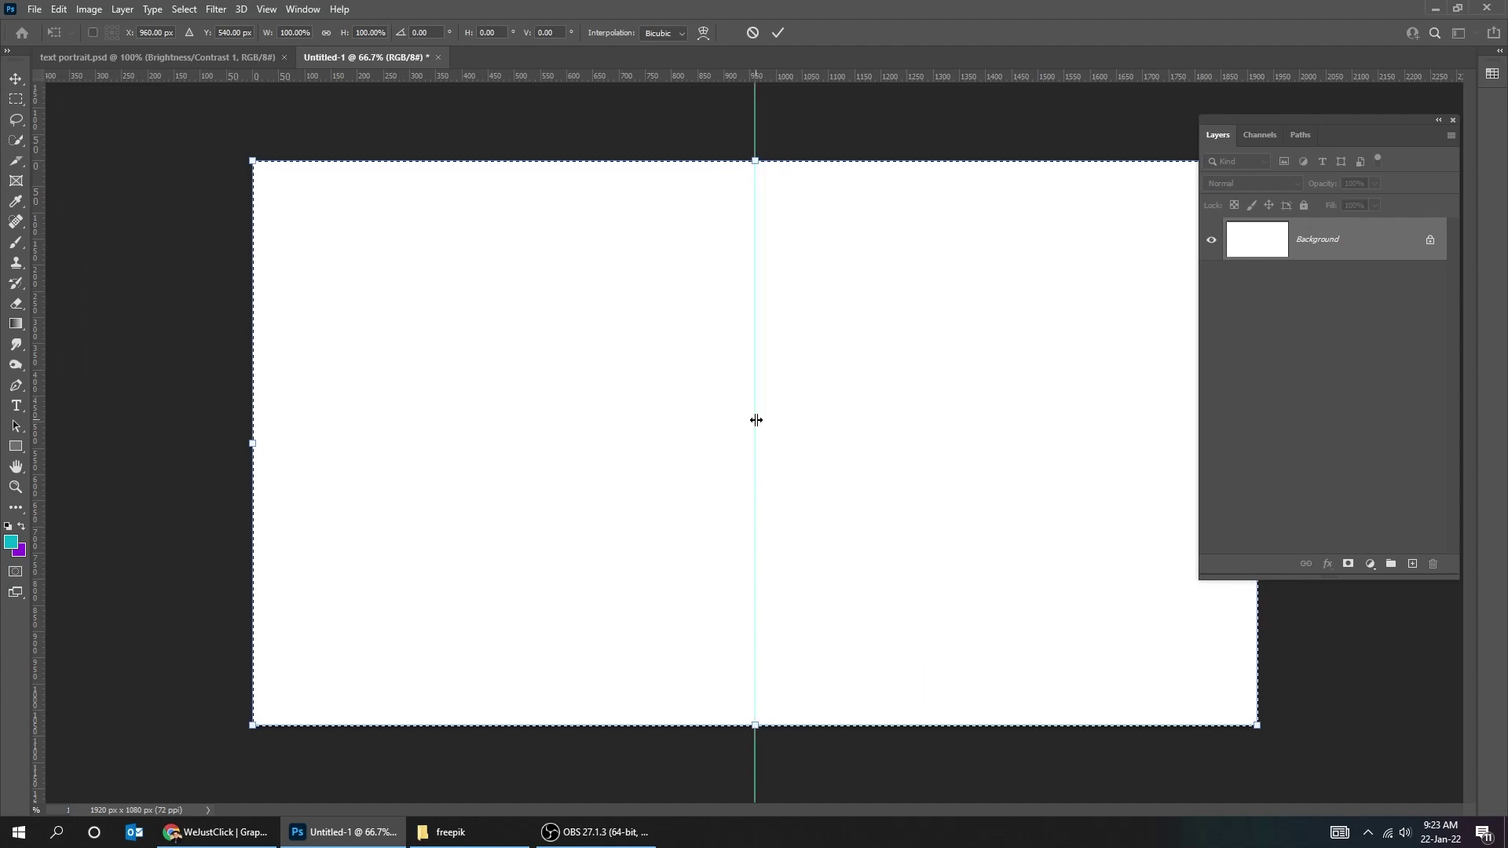
key(m)
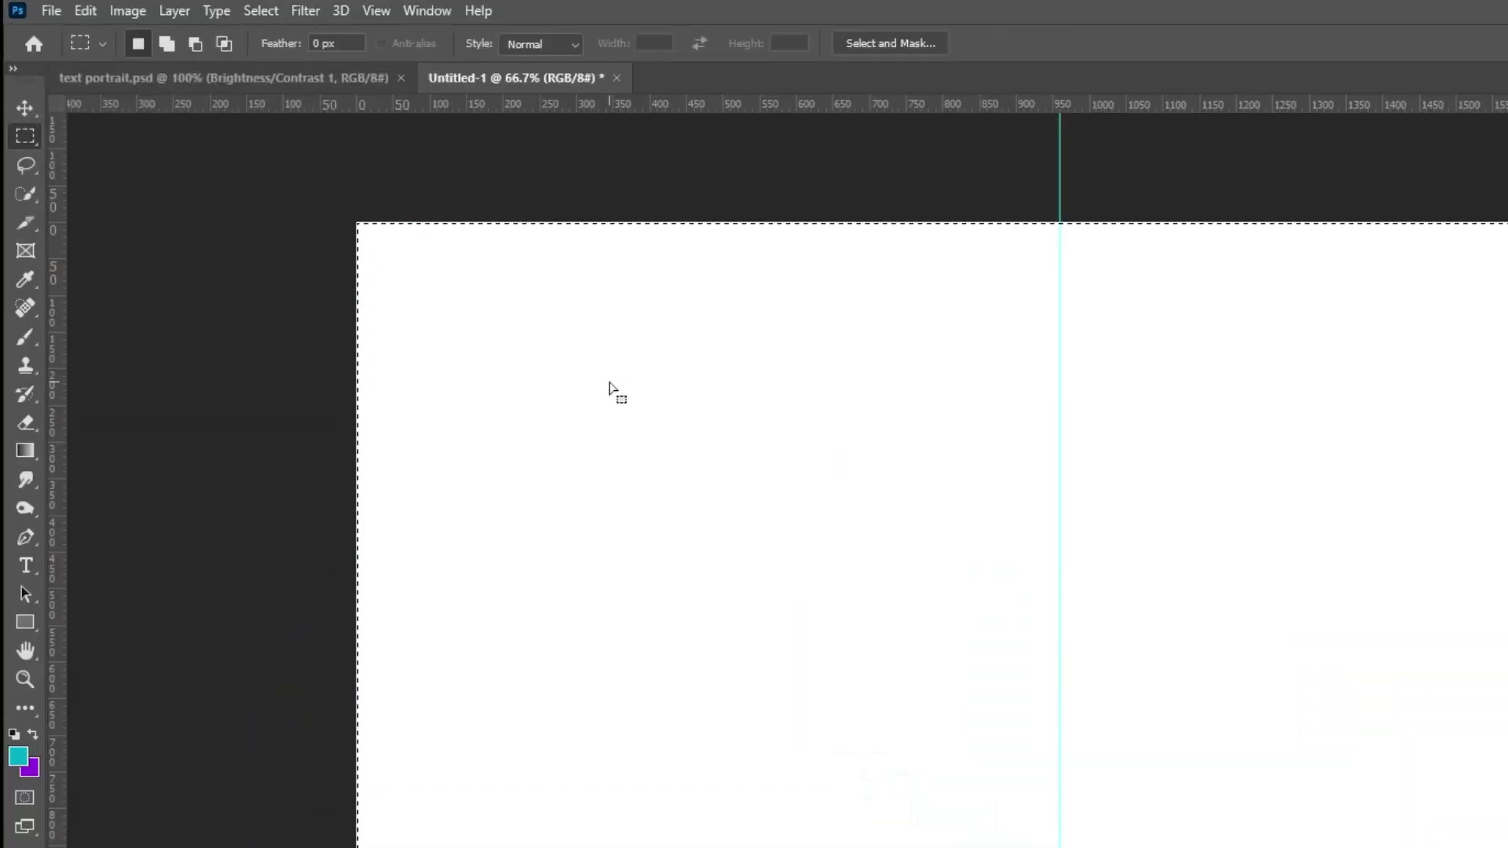
key(ctrl+d)
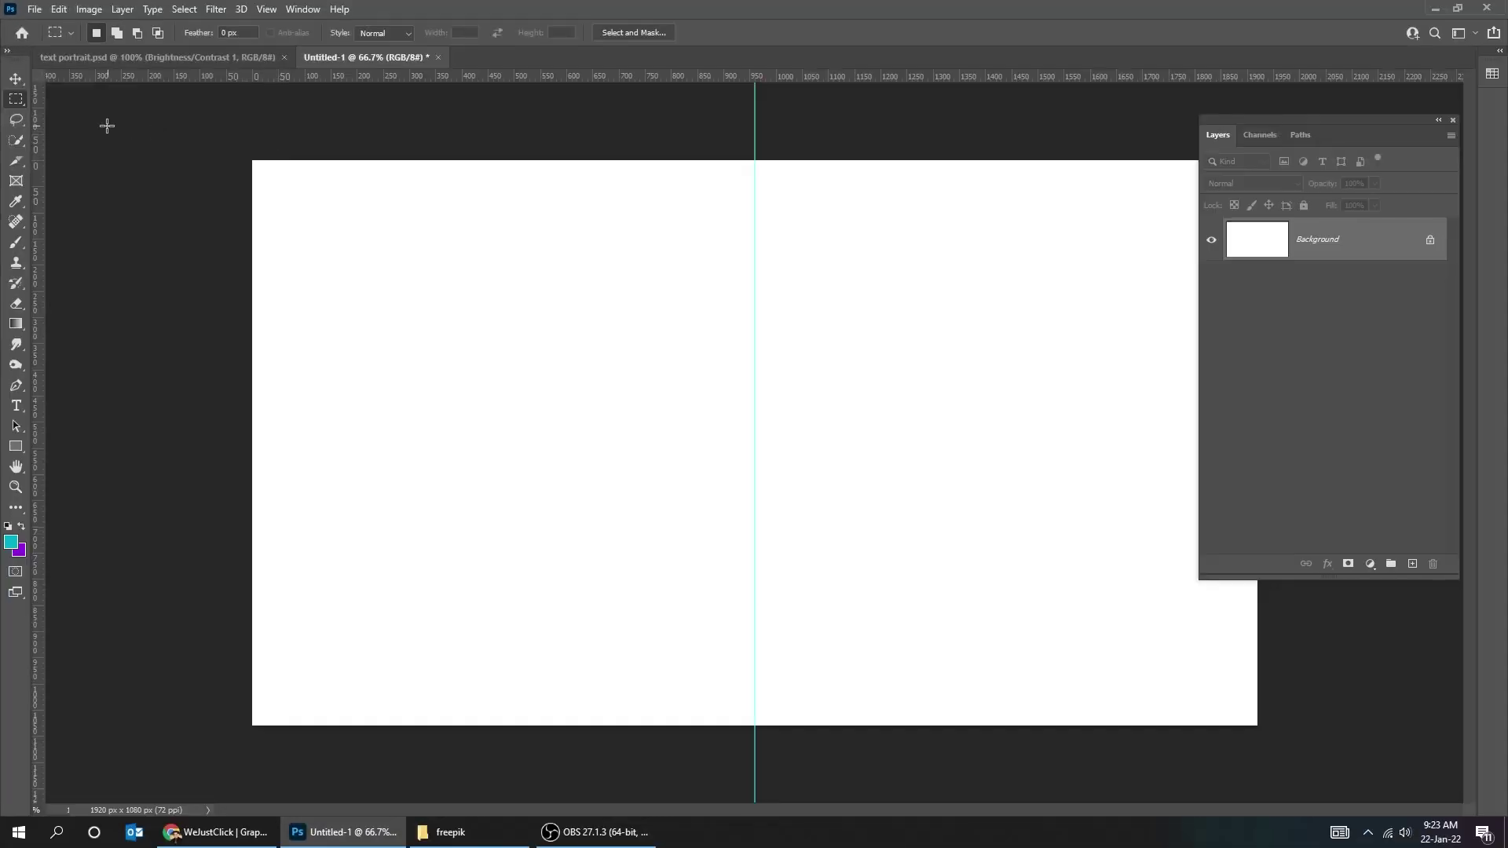
- Place the bearded man photo from the freepik folder and enlarge it to cover the whole canvas, with the face centred on the guide
click(464, 832)
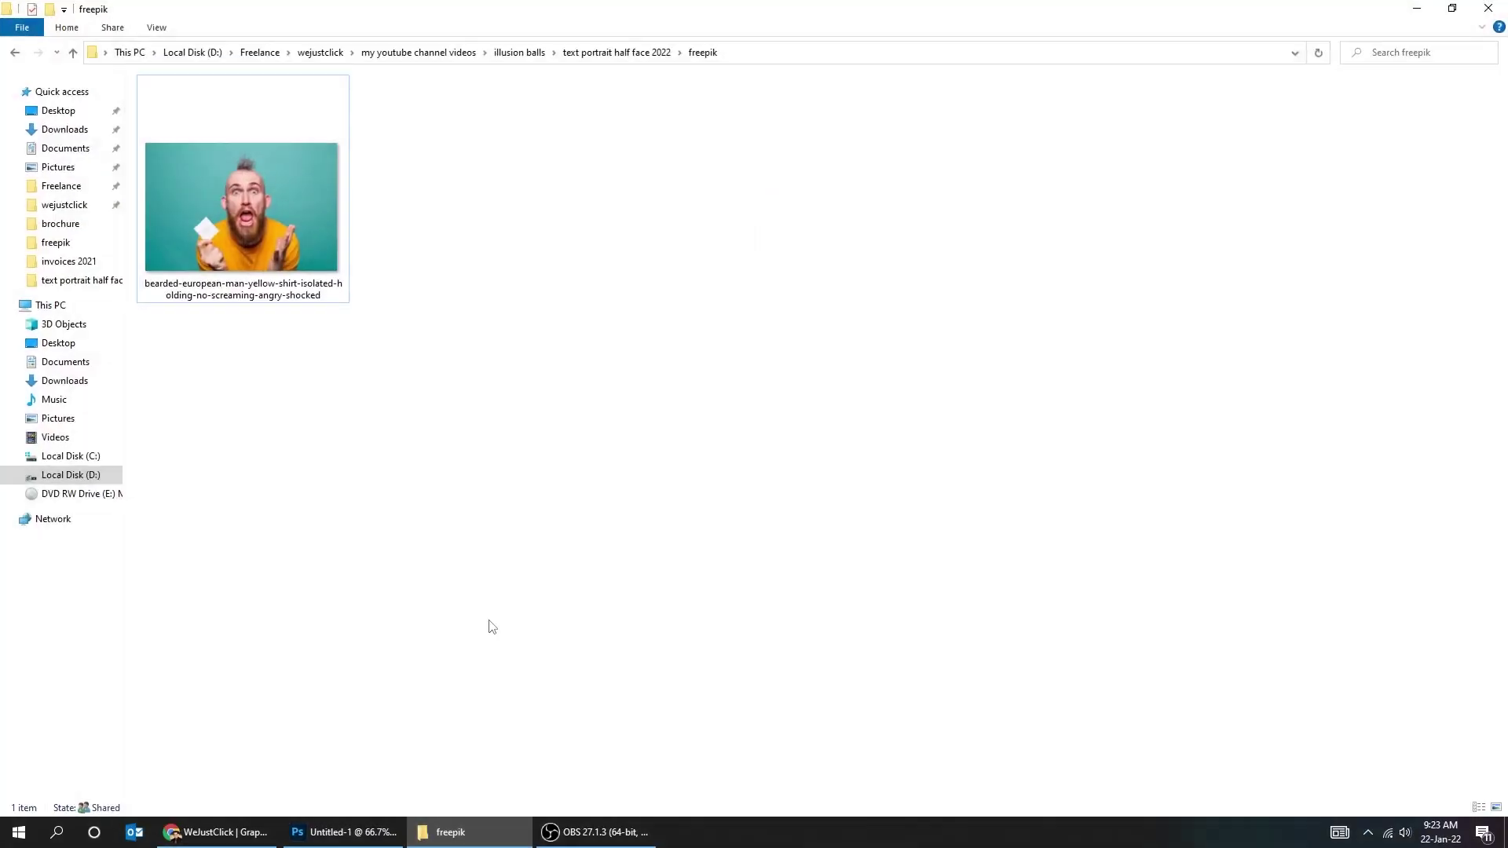
drag(315, 295, 570, 706)
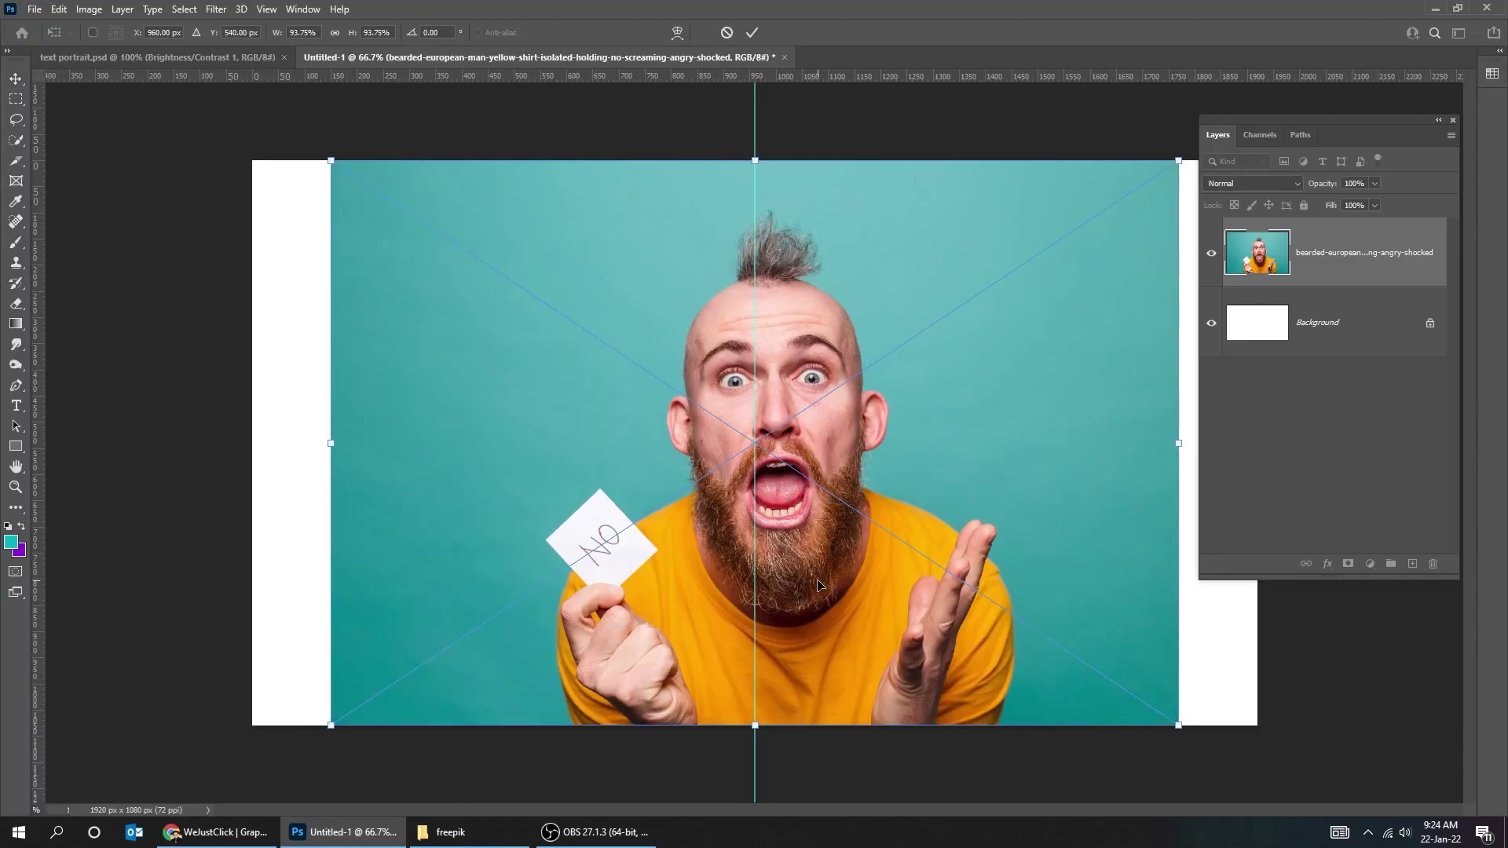
key(ctrl+minus)
drag(1073, 655, 1205, 727)
drag(1007, 525, 983, 538)
drag(1185, 760, 1219, 788)
key(Return)
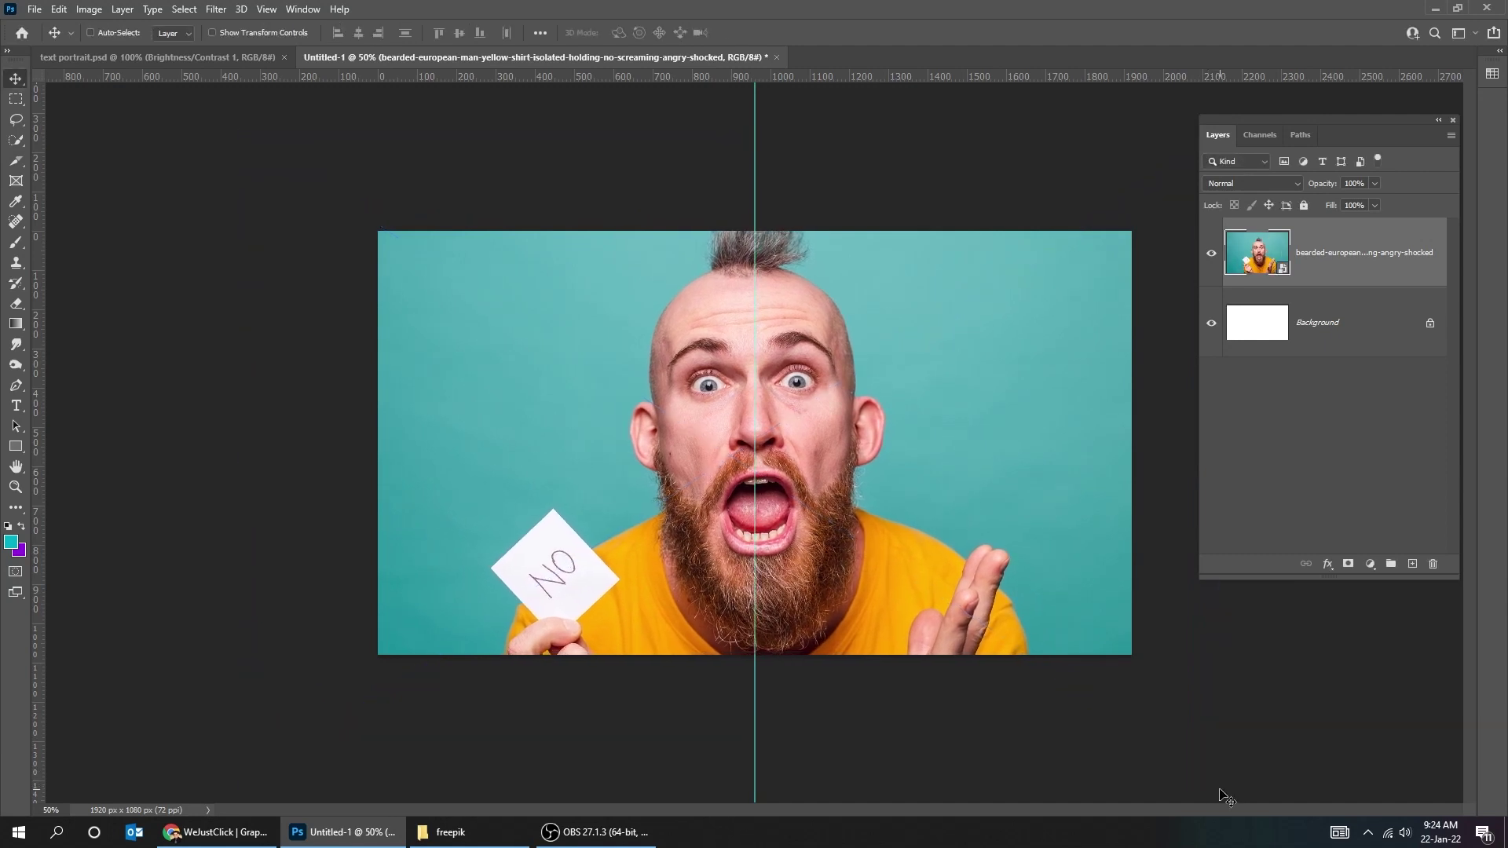
- Duplicate the photo layer, hide the copy and select the original photo layer beneath it
key(ctrl+plus)
key(m)
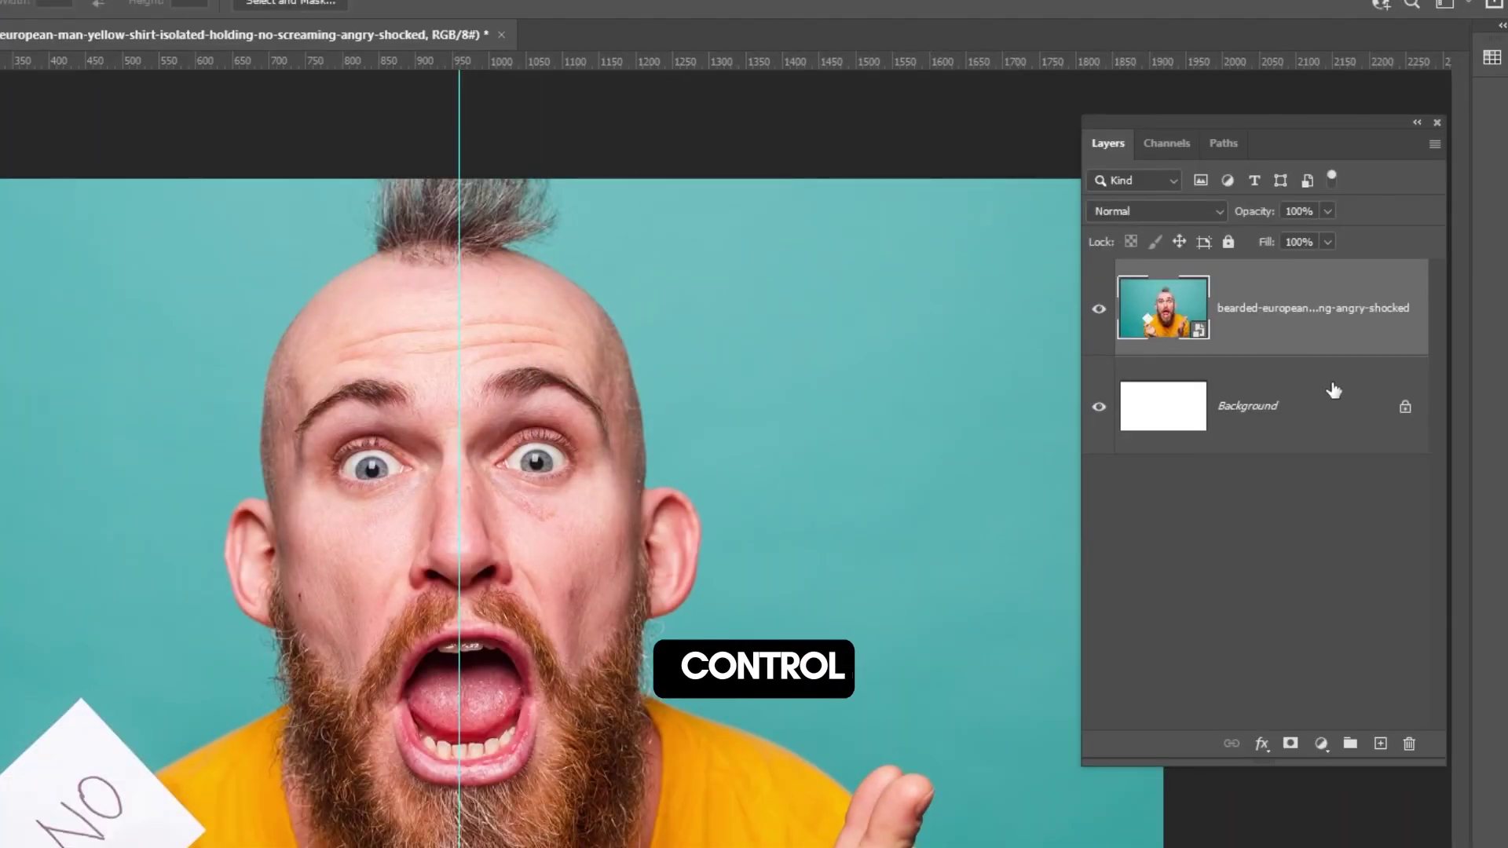
key(ctrl+j)
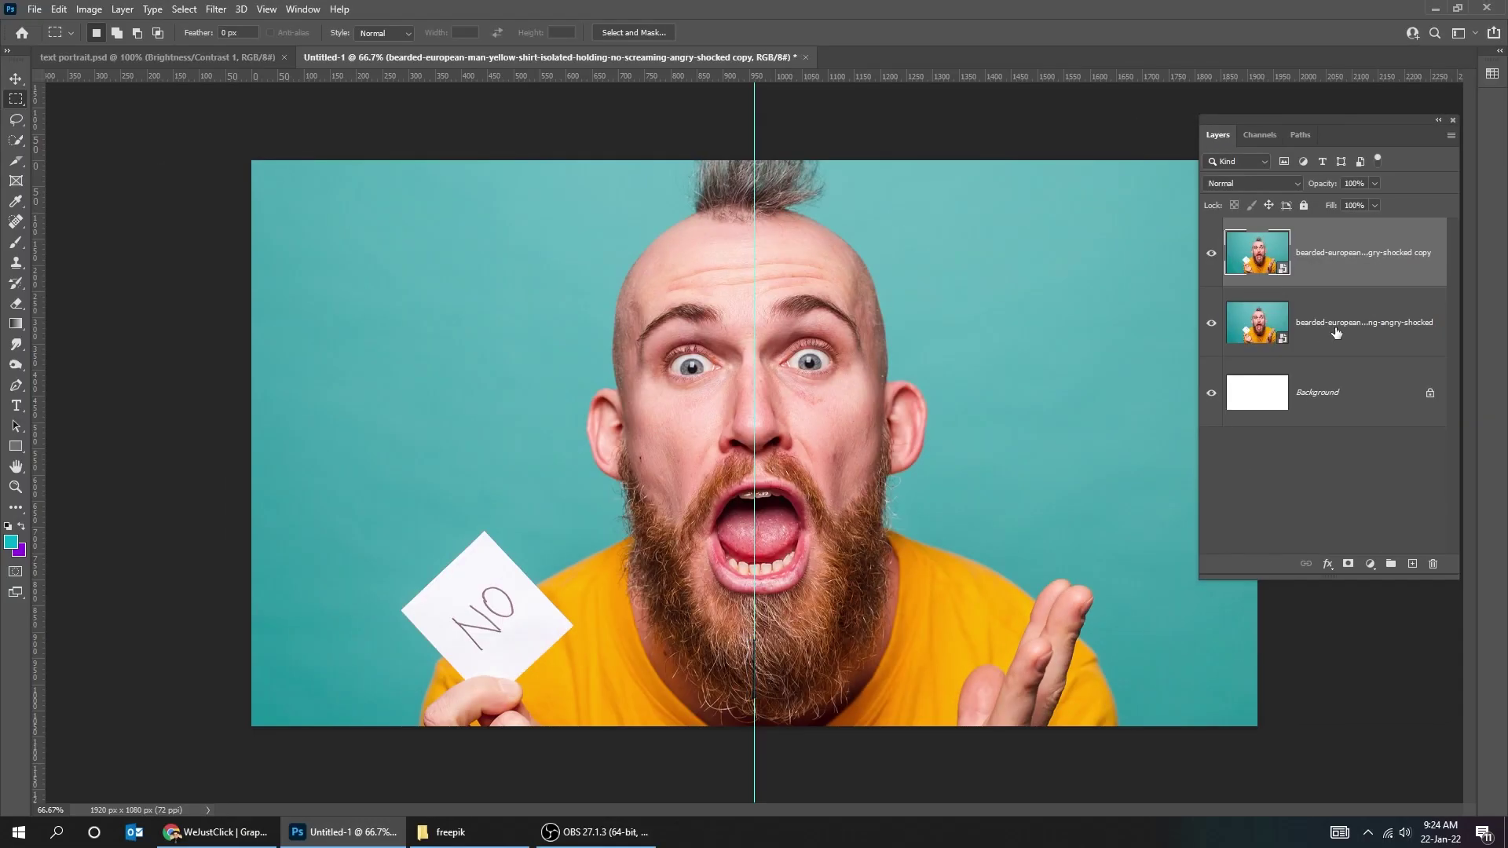
click(1211, 256)
click(1230, 346)
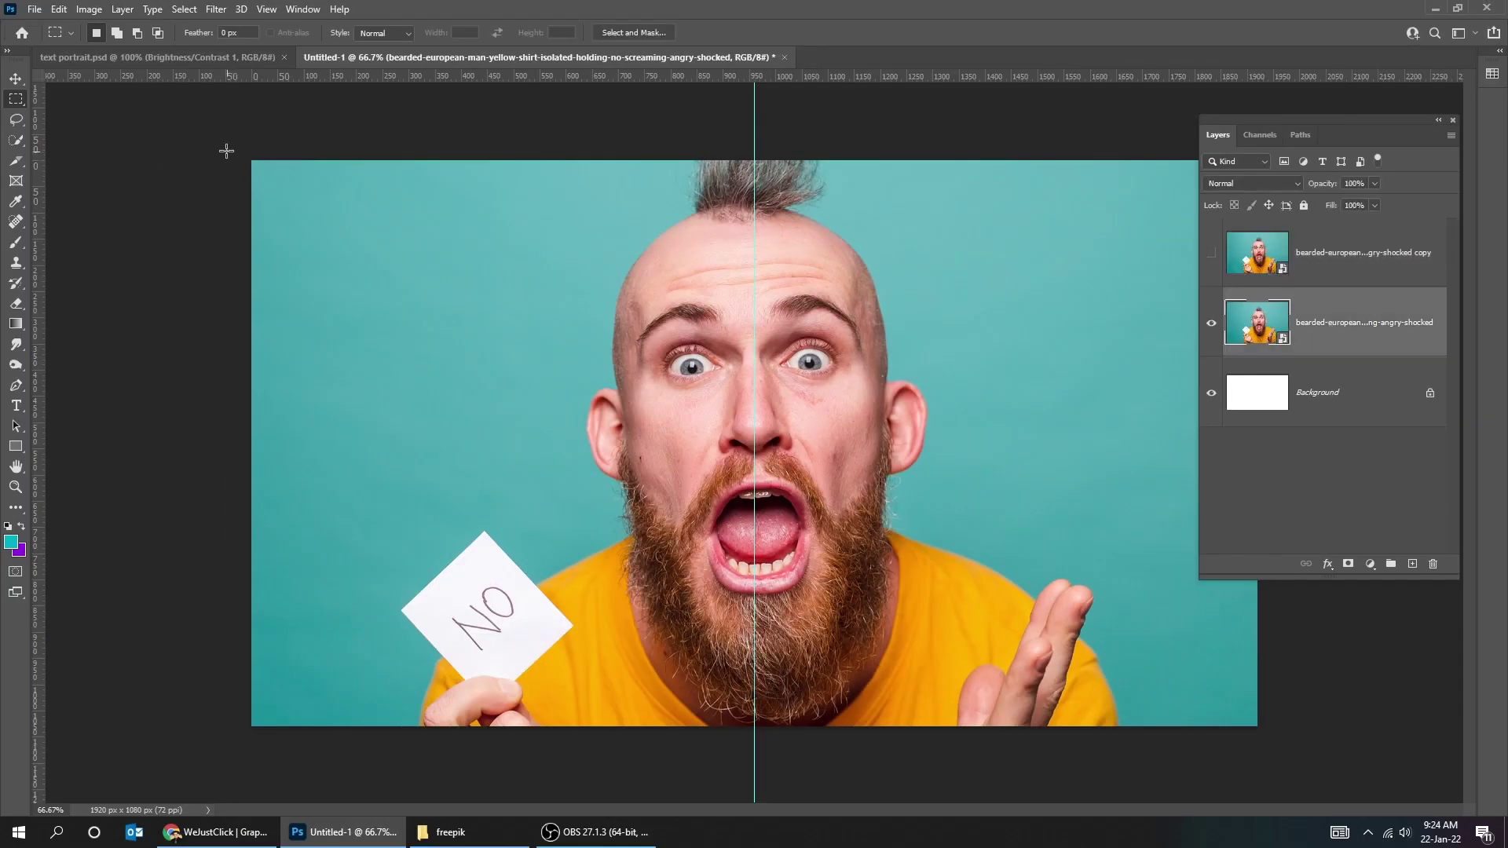
- Select the canvas's left half up to the guide and add a layer mask that keeps only that half of the photo
key(ctrl+r)
drag(224, 143, 756, 730)
drag(246, 154, 748, 717)
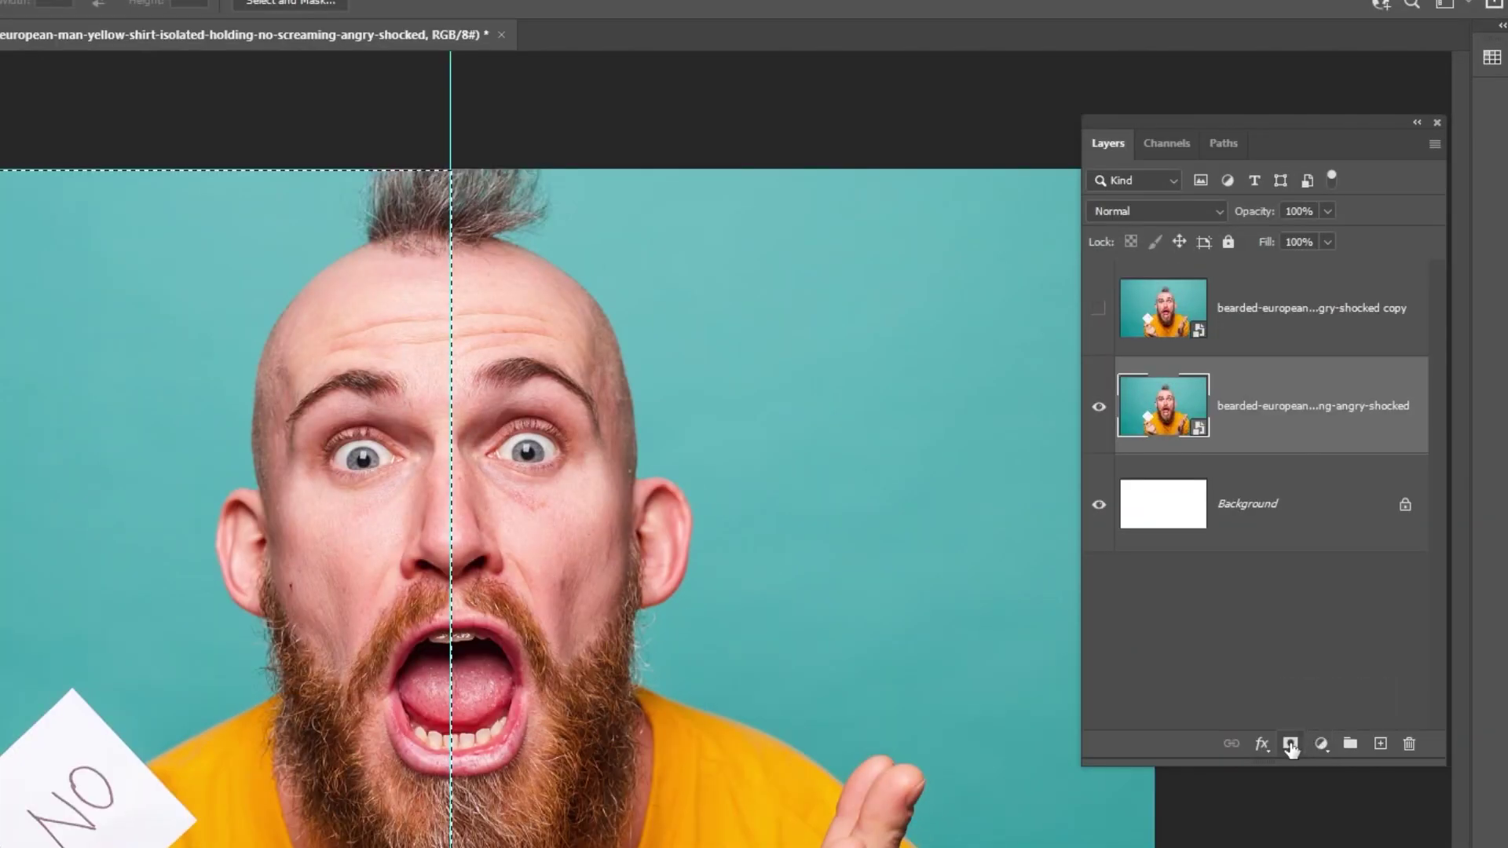
click(1290, 744)
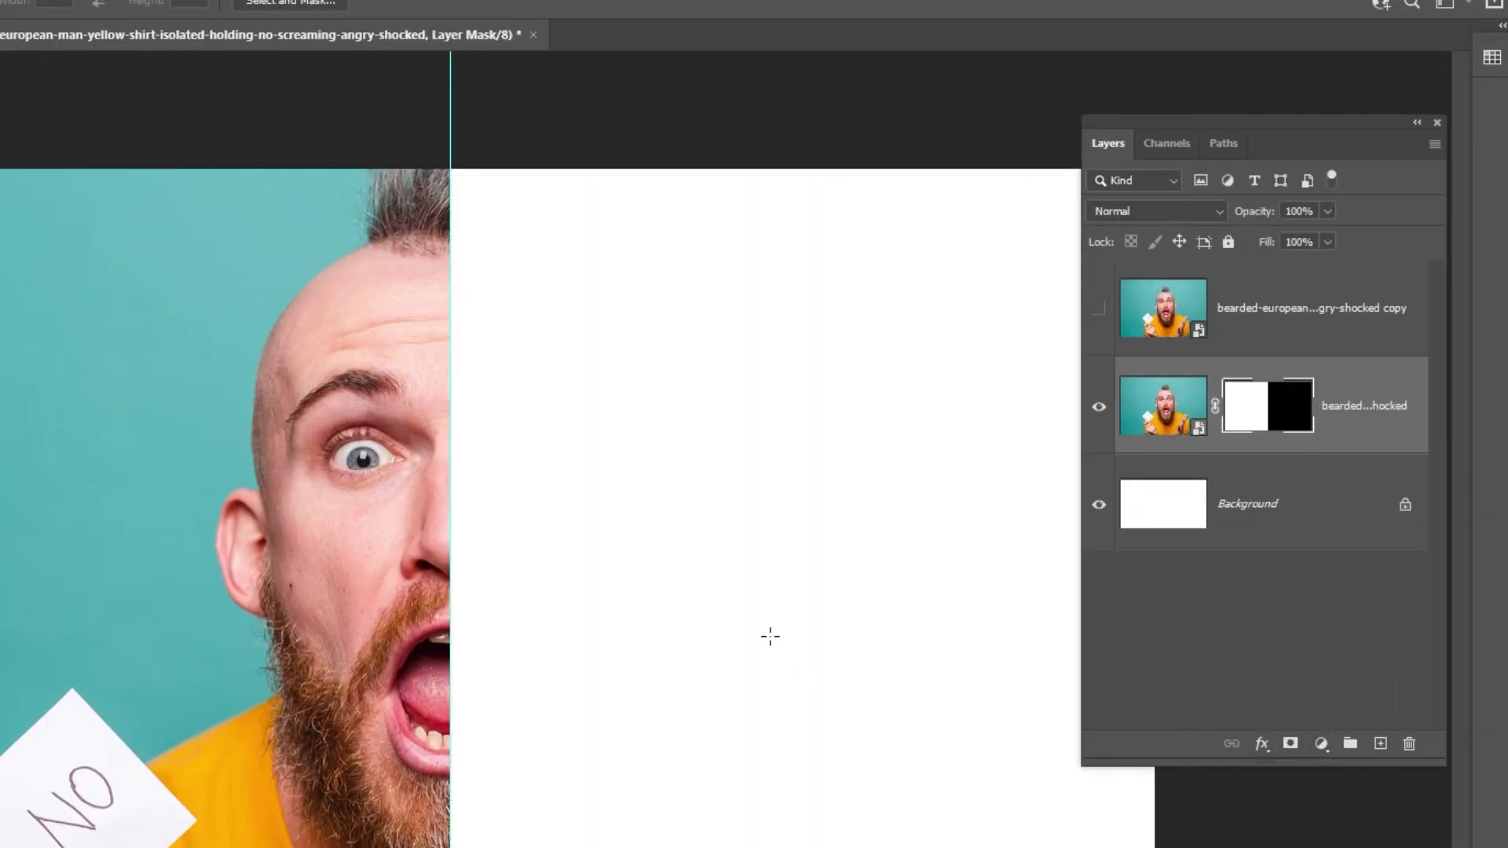
- Add a Gradient Map adjustment layer directly above the masked photo layer
key(v)
click(1378, 409)
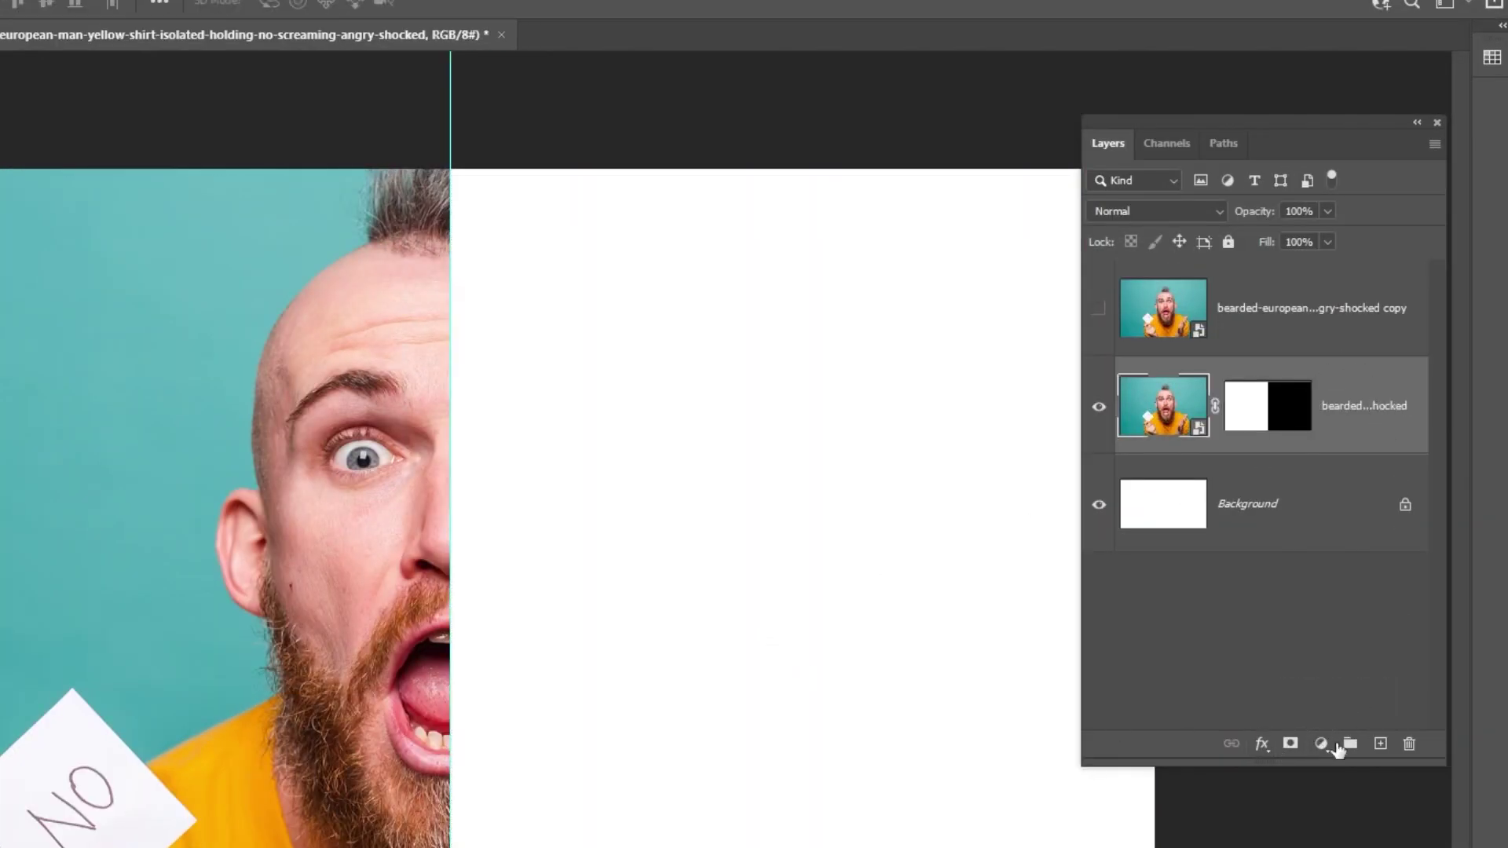
drag(1342, 126, 1208, 88)
click(1188, 707)
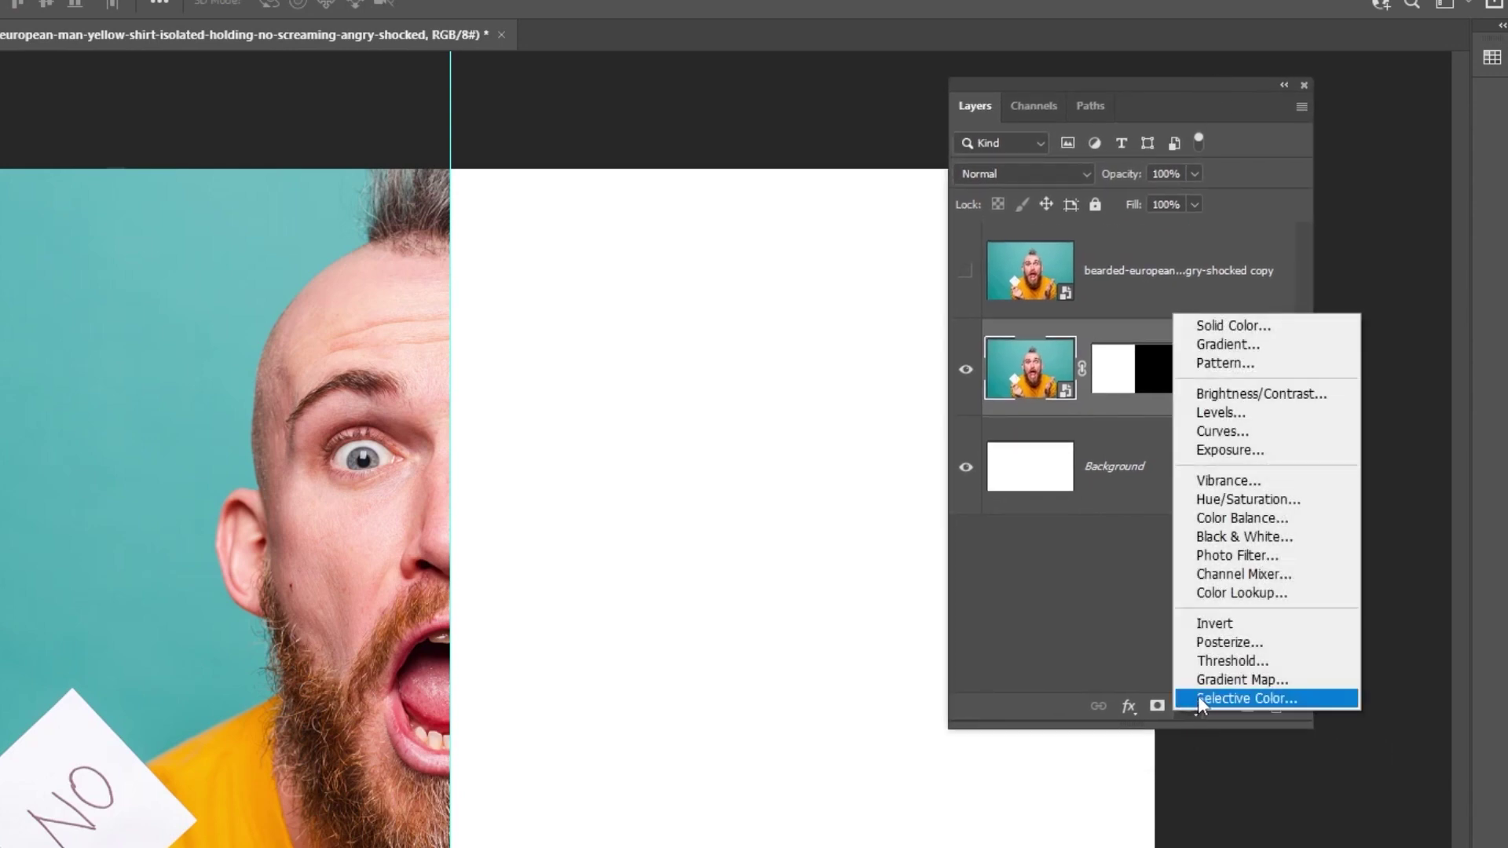
click(1225, 680)
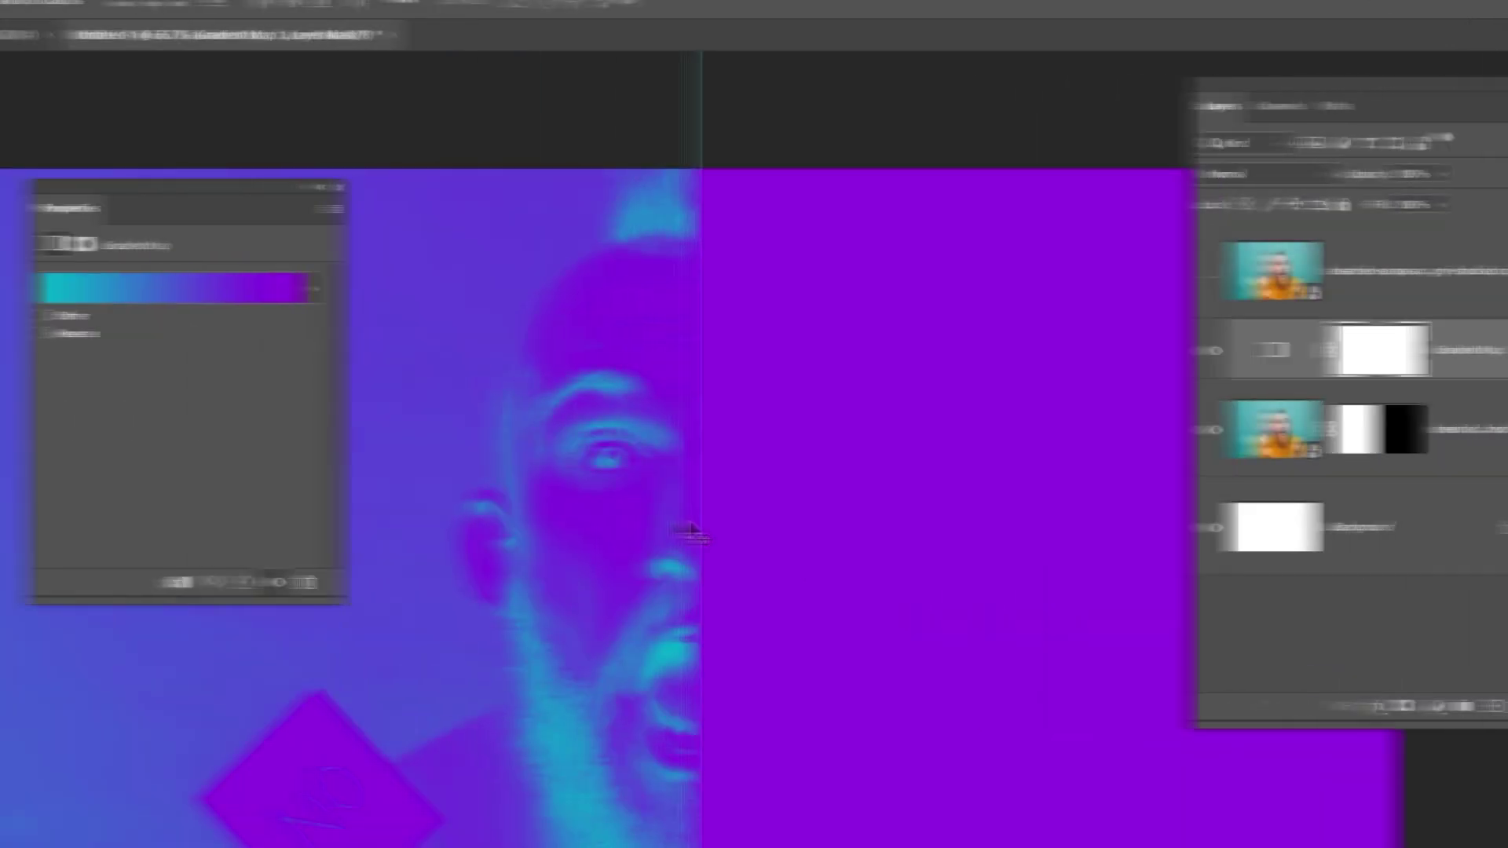
- Apply the third Basics preset, black to white, to the gradient map and set its dark colour stop to 000000
click(198, 311)
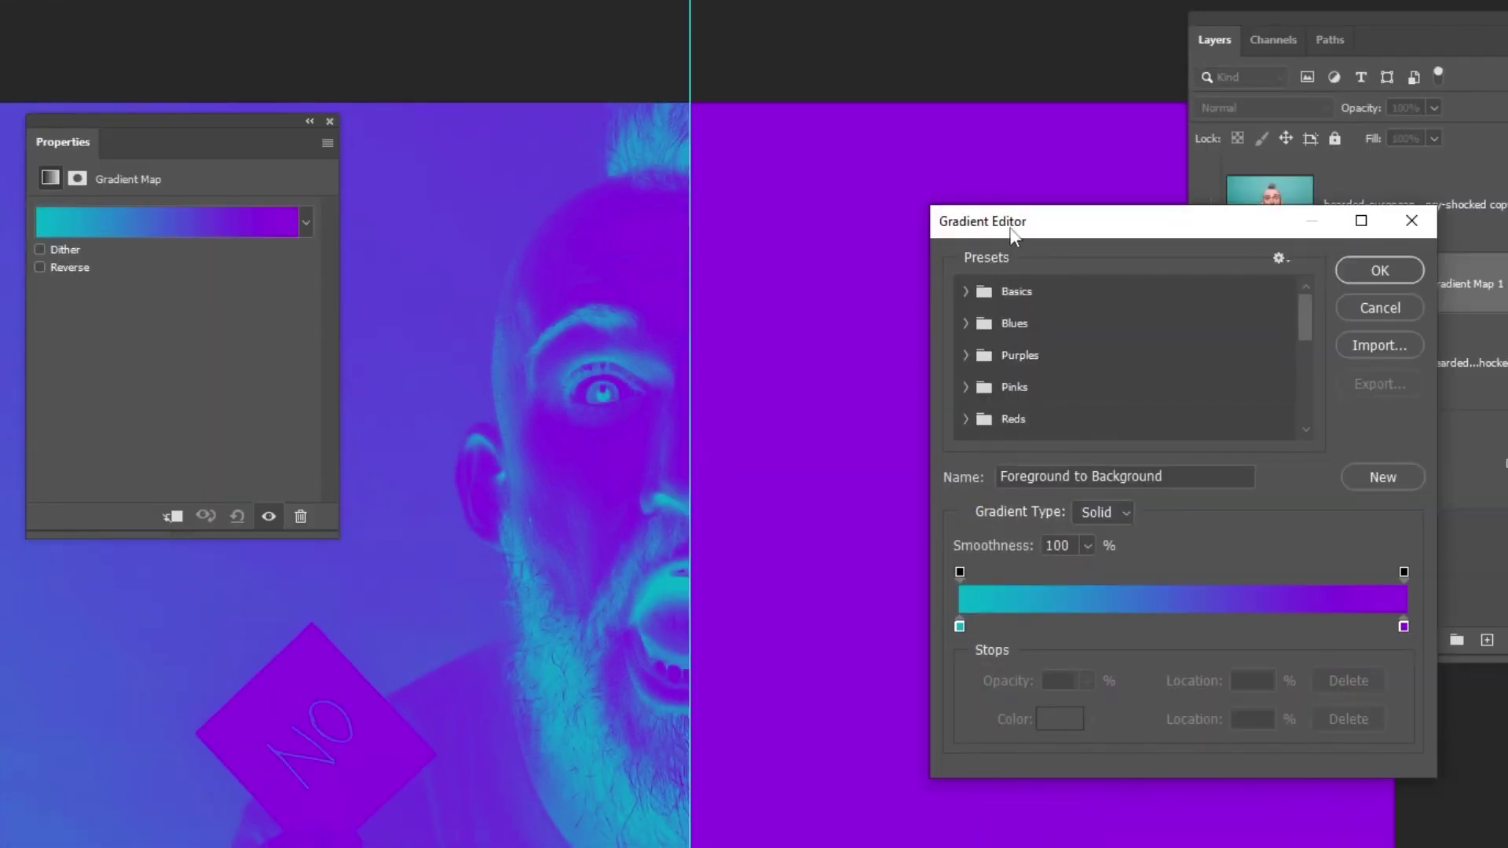
drag(1025, 288, 926, 247)
click(863, 241)
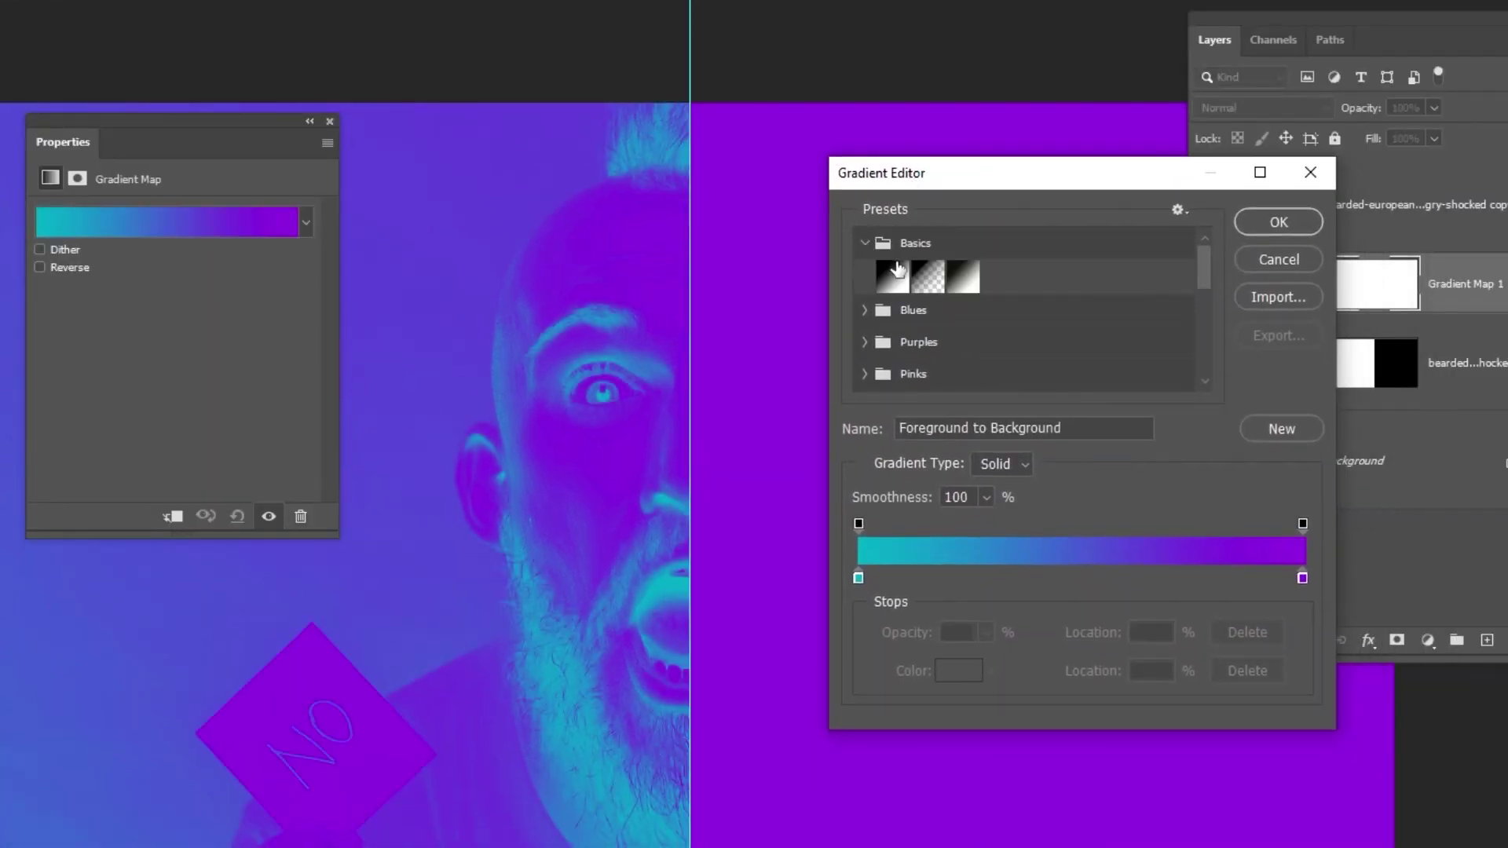
click(961, 279)
click(859, 579)
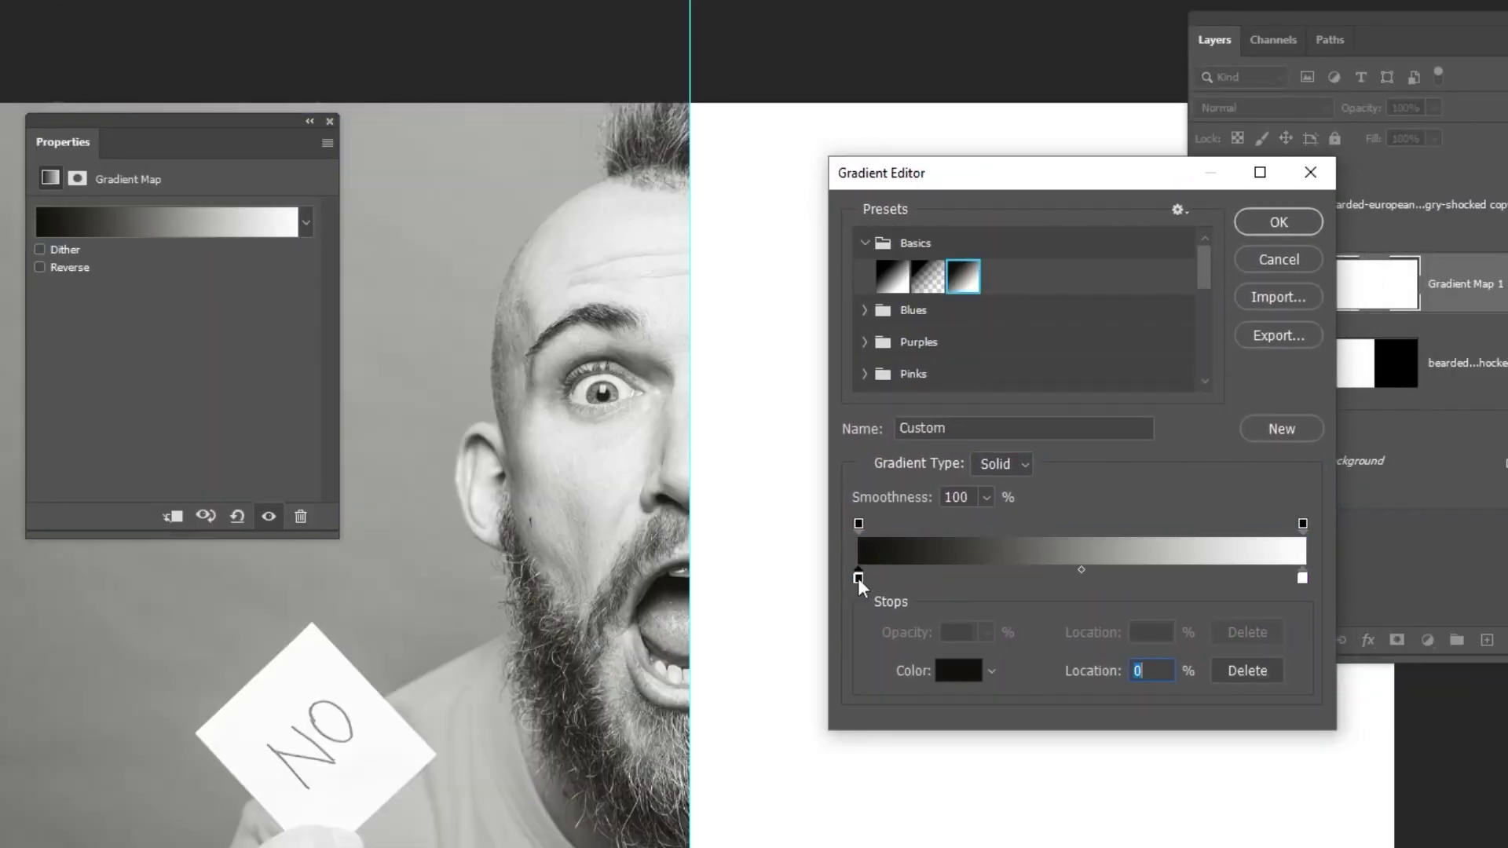
click(957, 672)
text(000000)
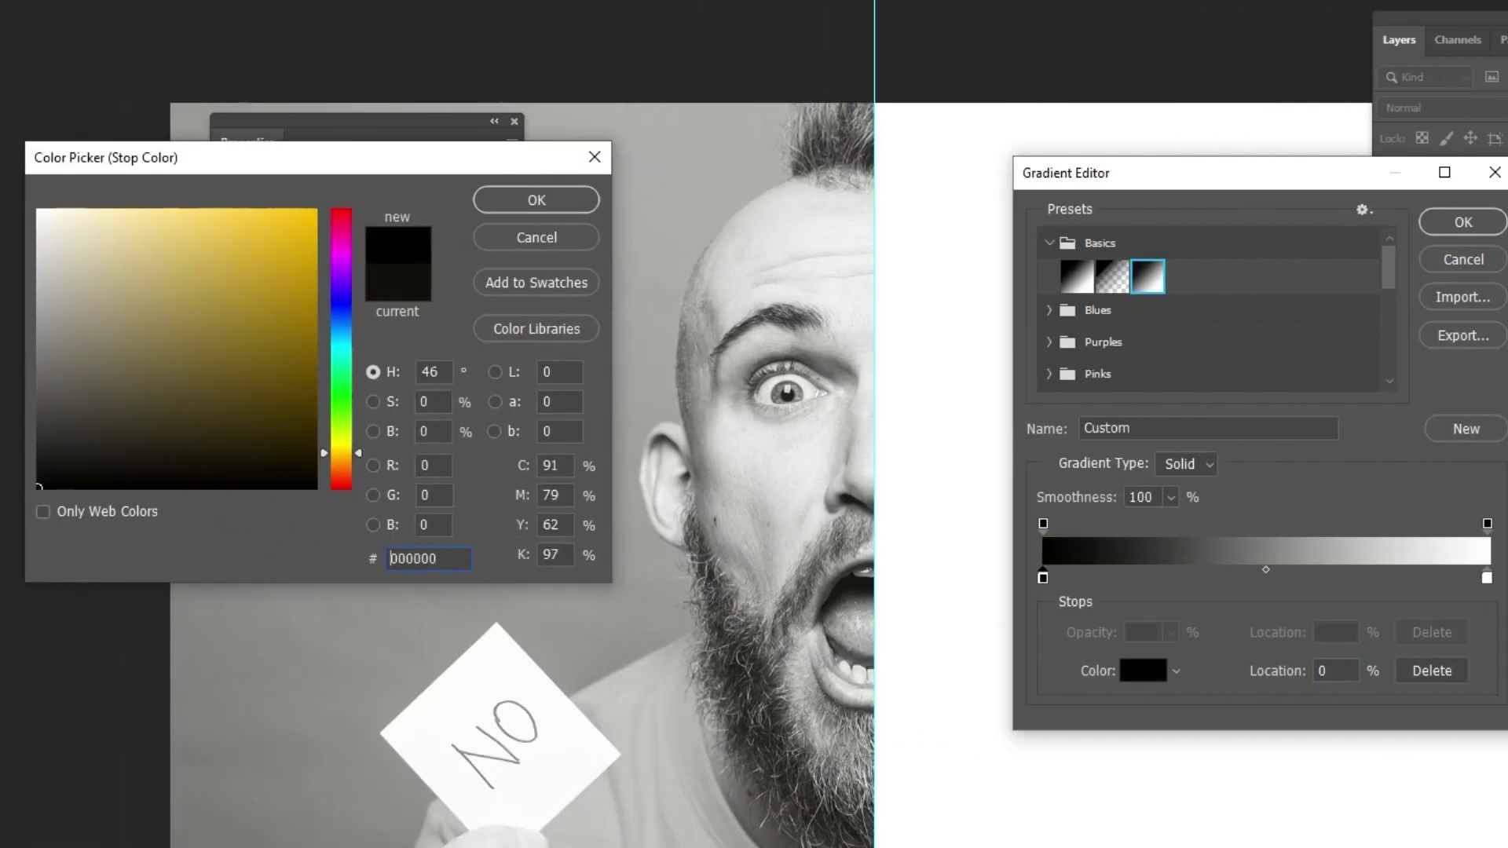
click(536, 200)
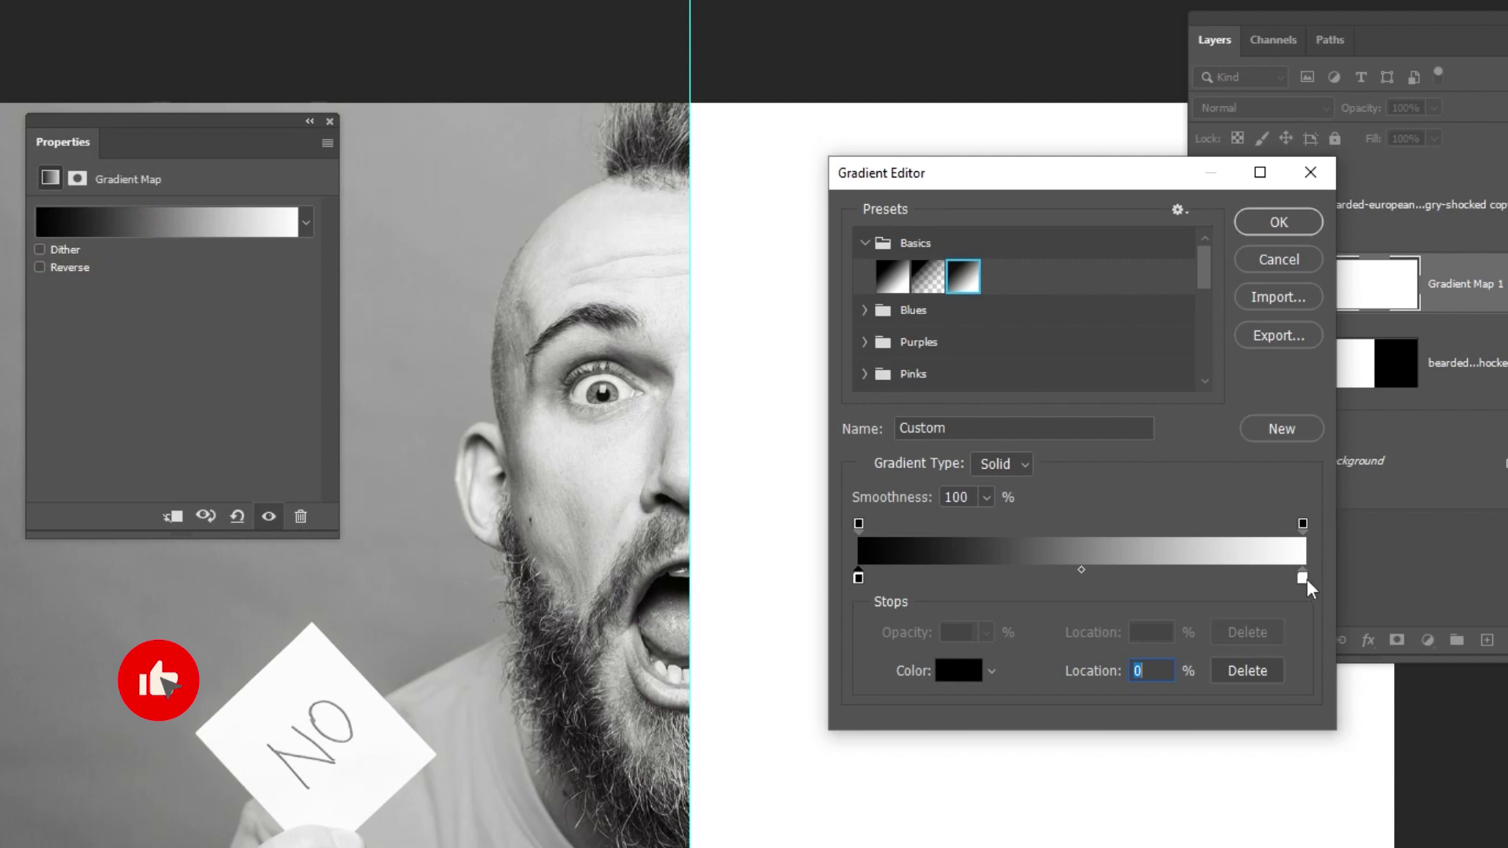
click(1301, 226)
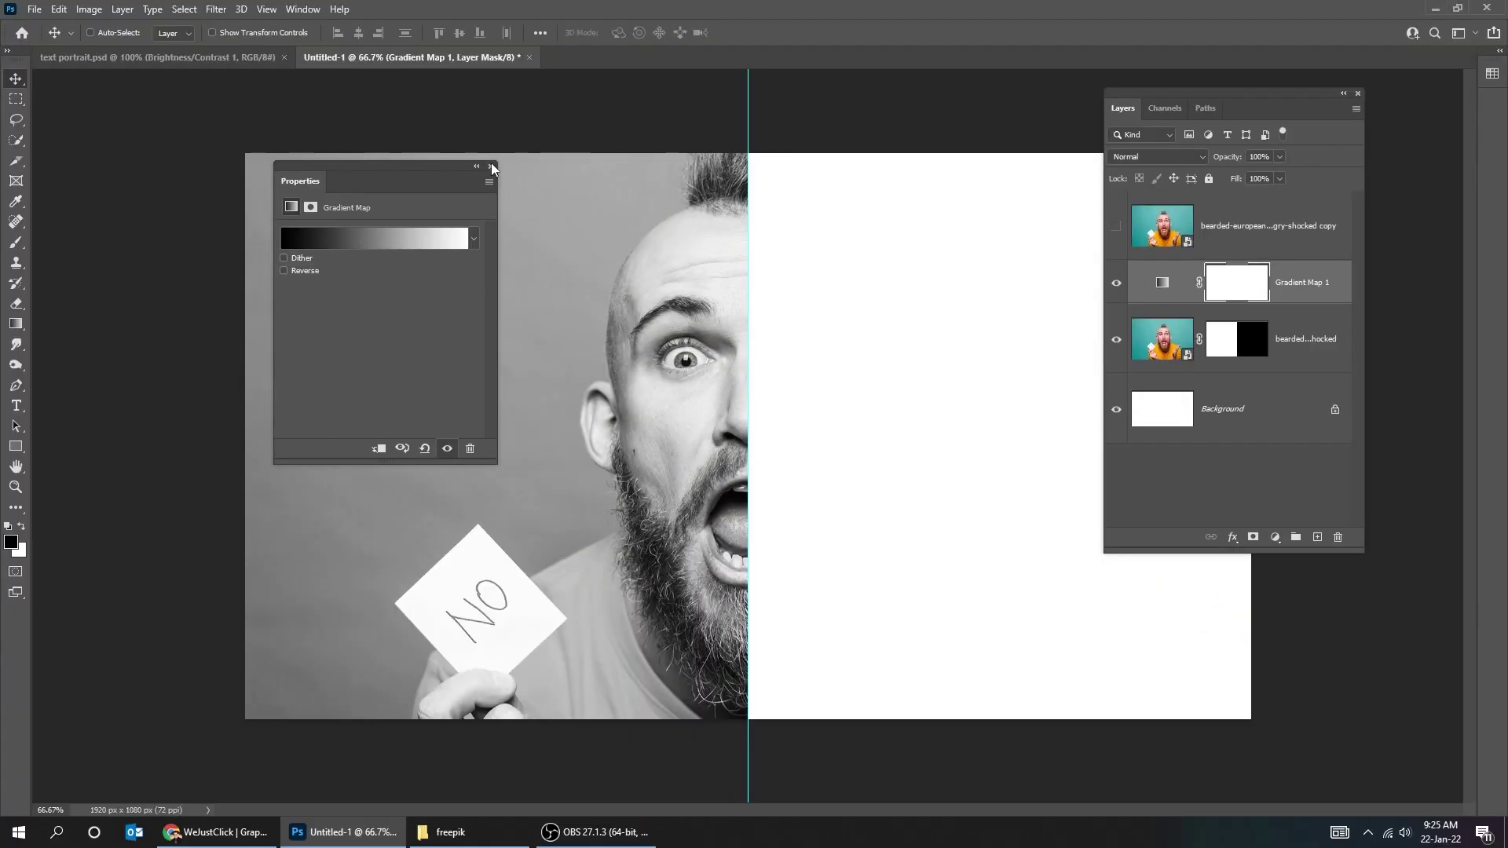
- Clip the gradient map adjustment to the masked photo layer with a clipping mask
click(492, 168)
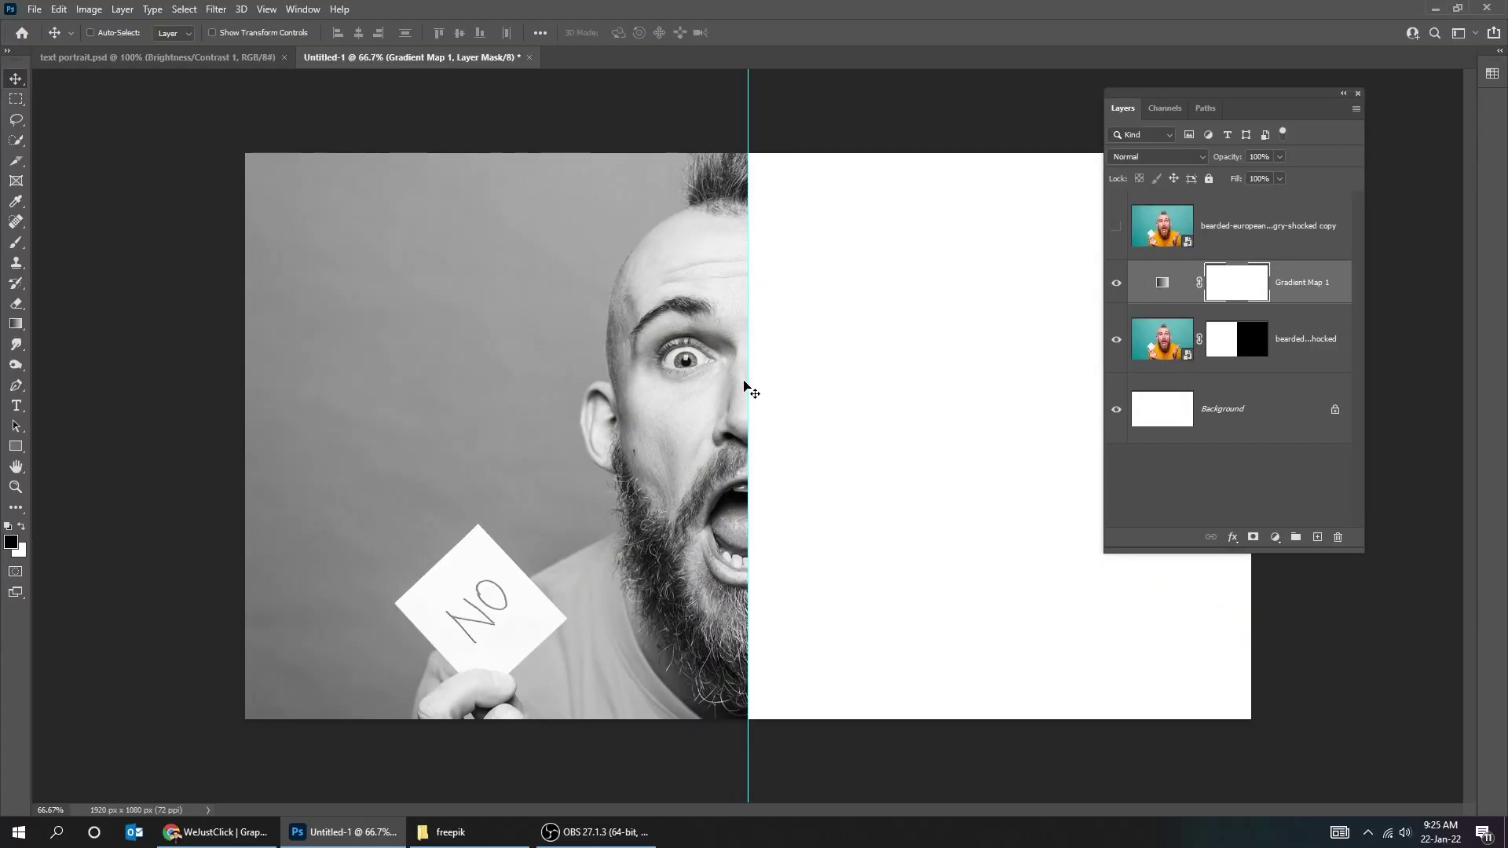
right_click(1299, 294)
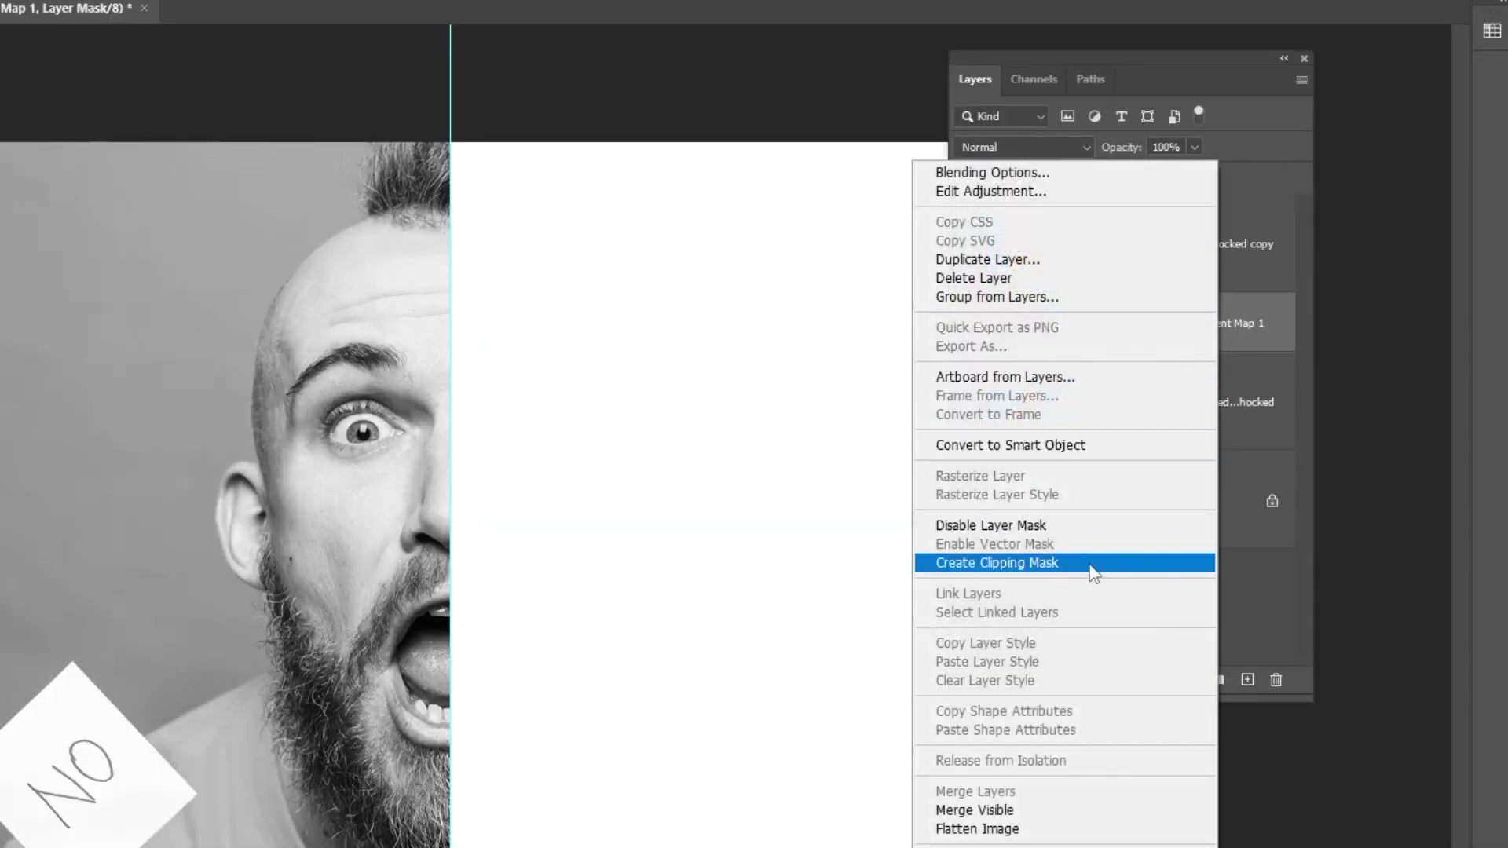
click(997, 563)
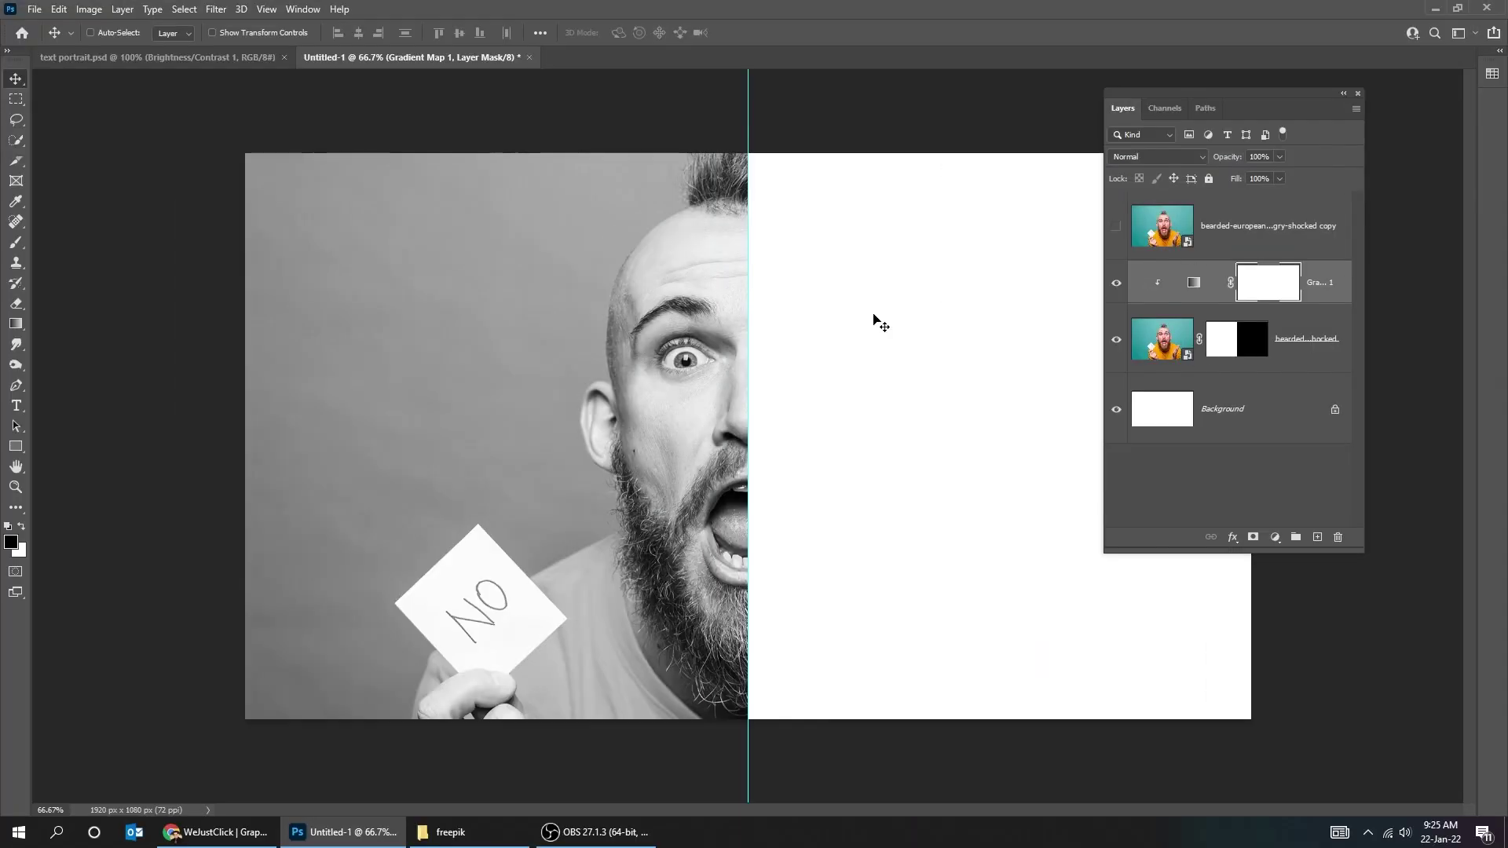
- Add the five-line text "UR / LOGO / IS NOT / YOUR / BRAND" in American Captain on the white right half
key(t)
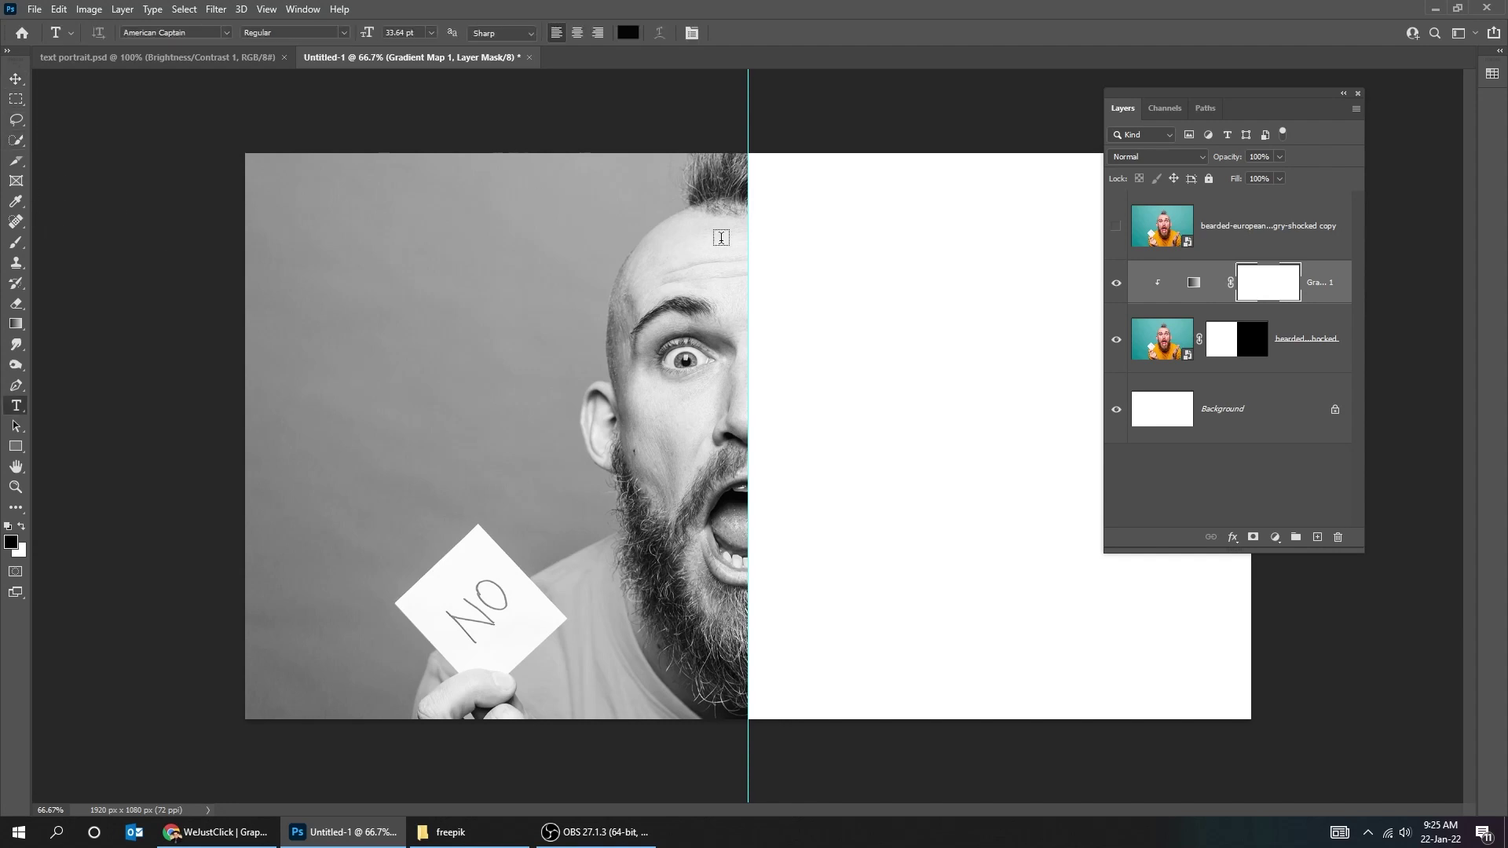
click(786, 226)
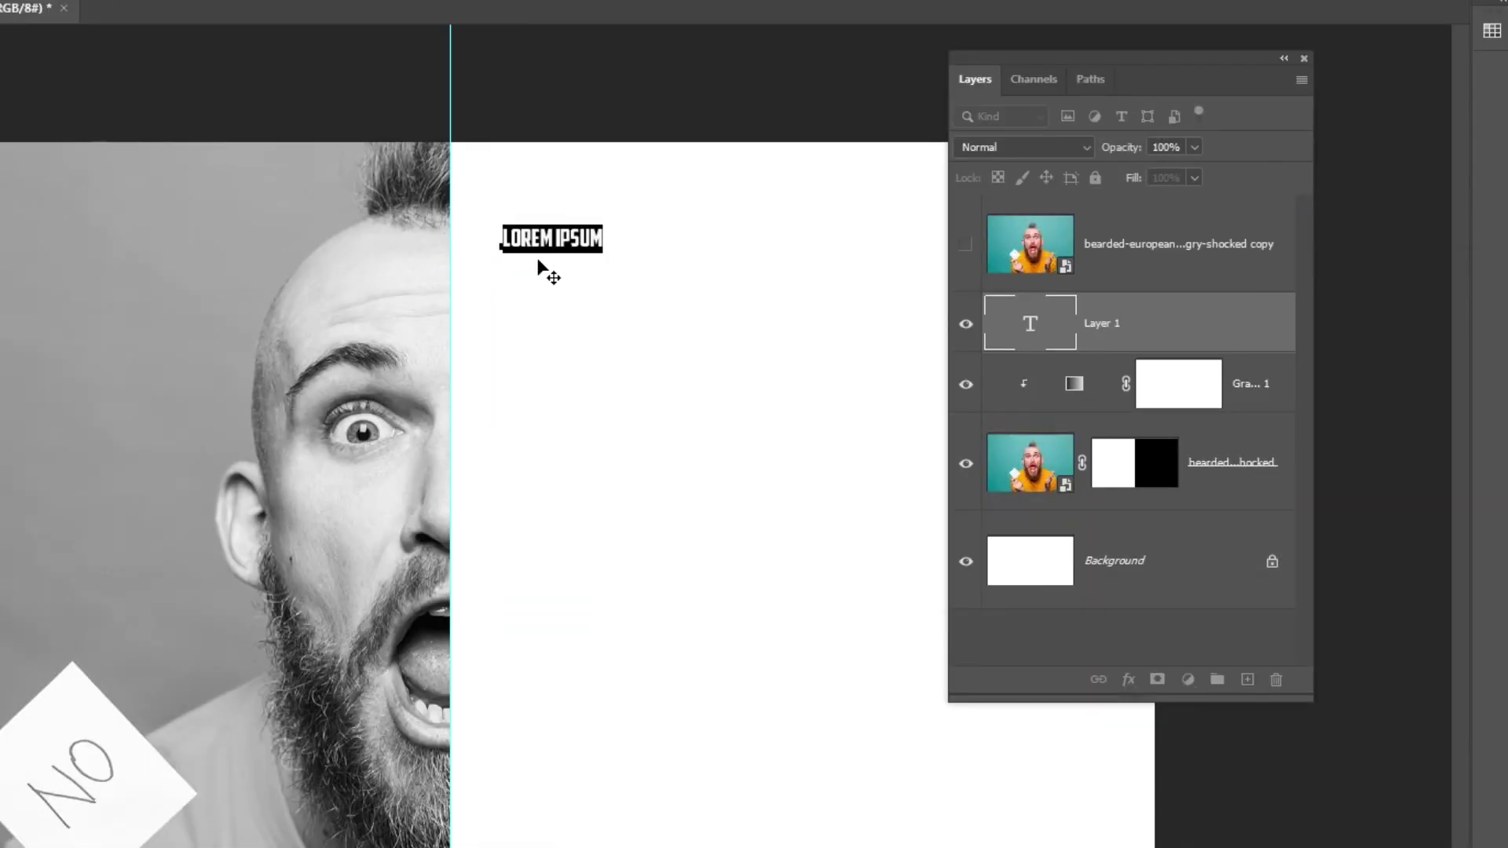
text(J)
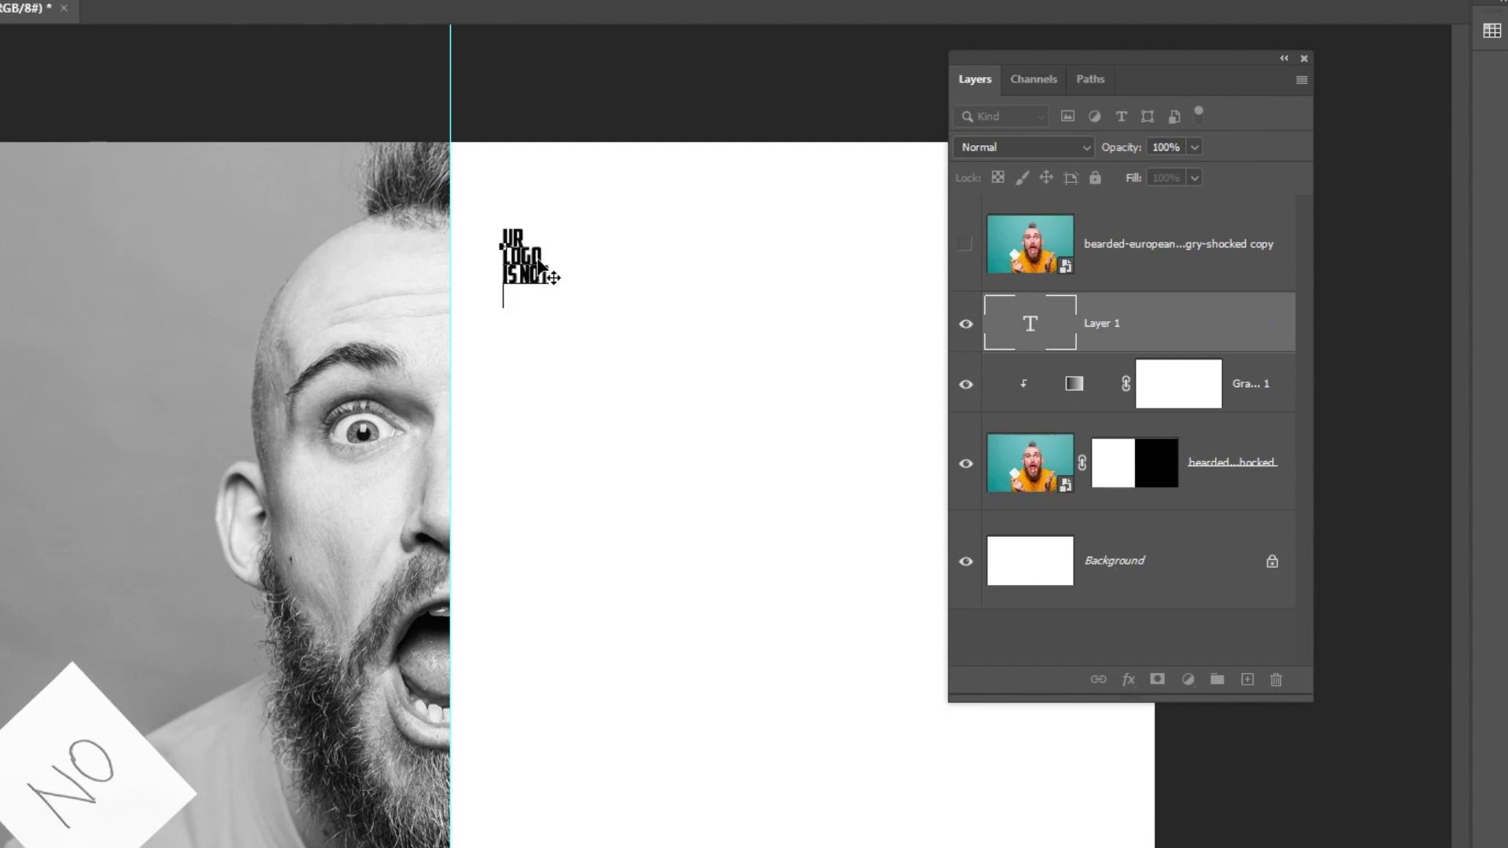
text(OUR)
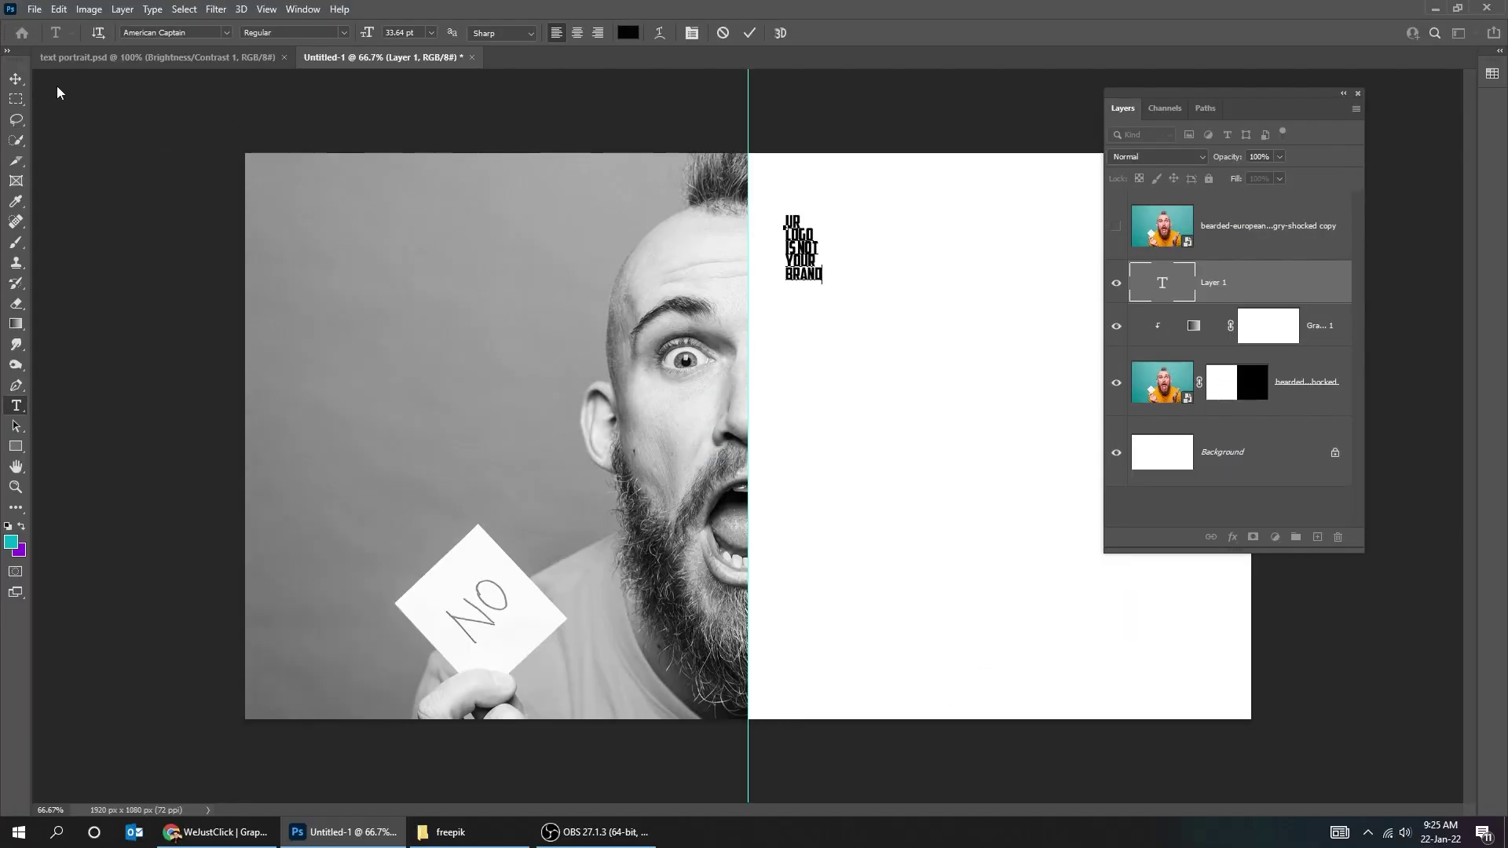
click(15, 78)
- Enlarge the text block with Free Transform to nearly the full canvas height and position it just right of the guide
key(ctrl+t)
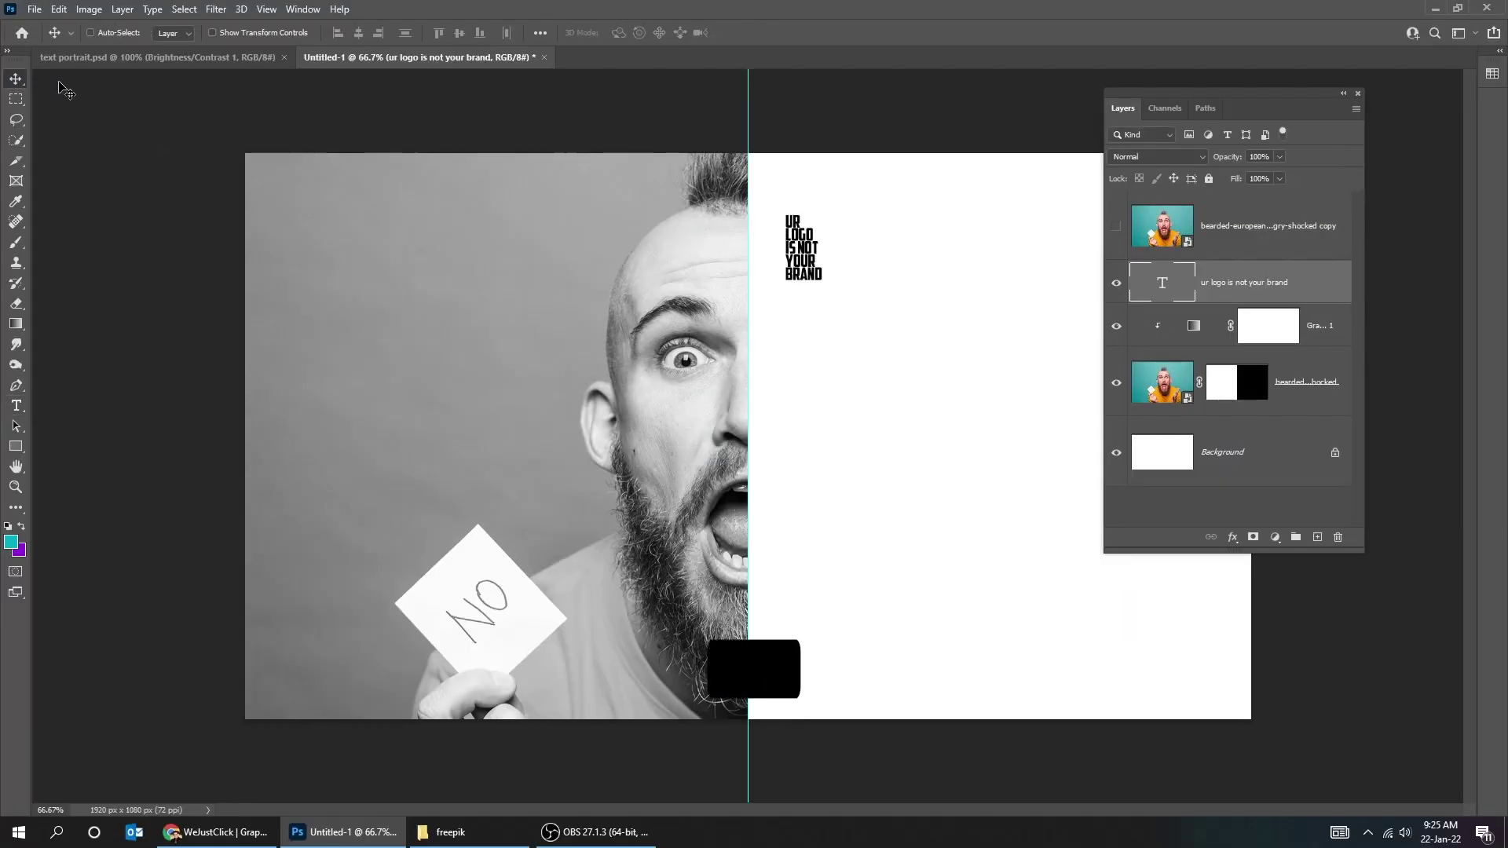
drag(823, 284, 1094, 665)
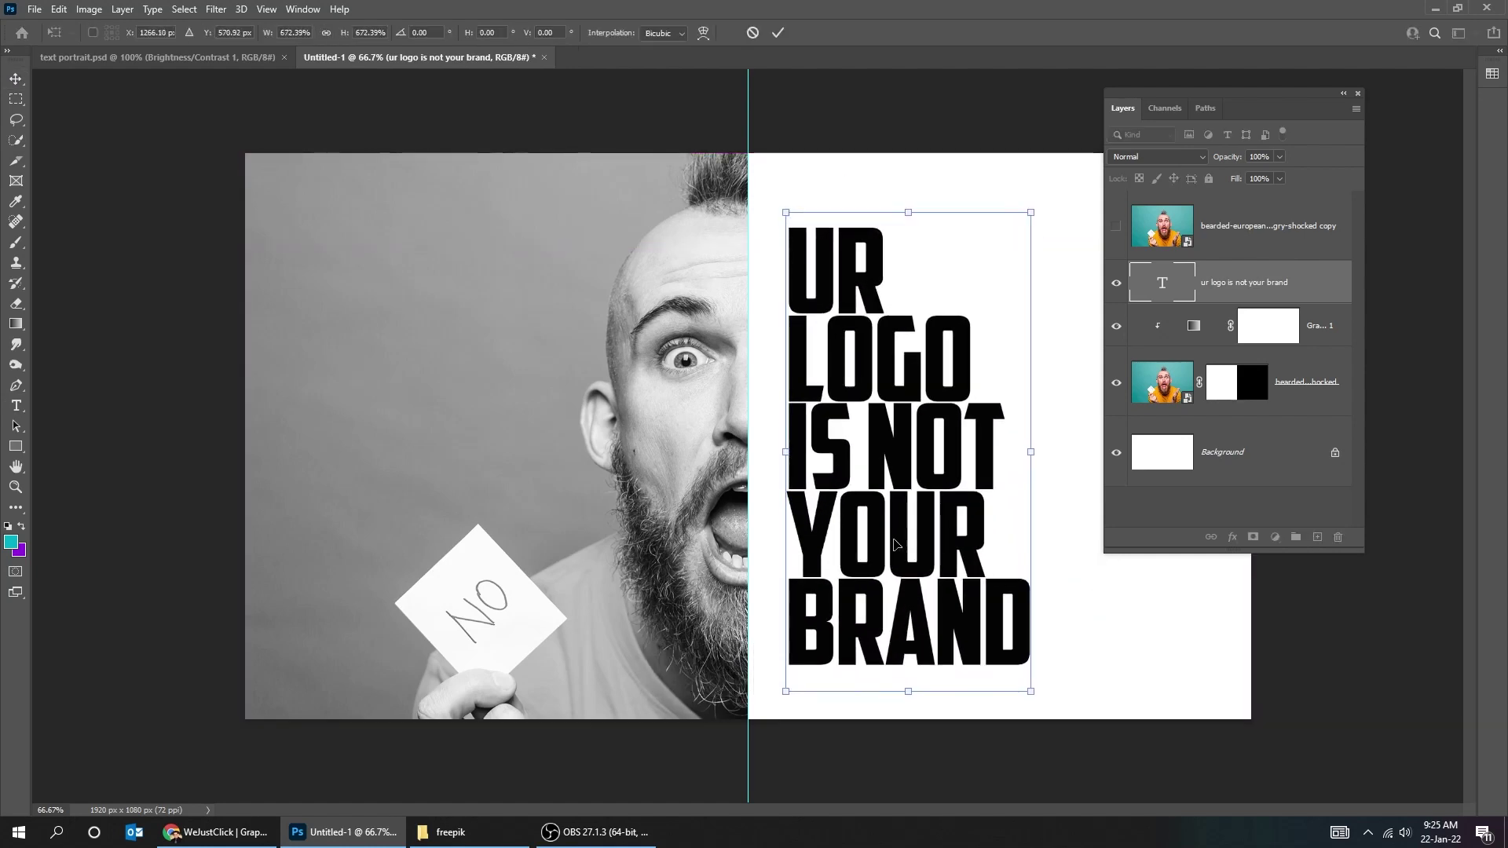
drag(890, 543, 876, 543)
key(Tab)
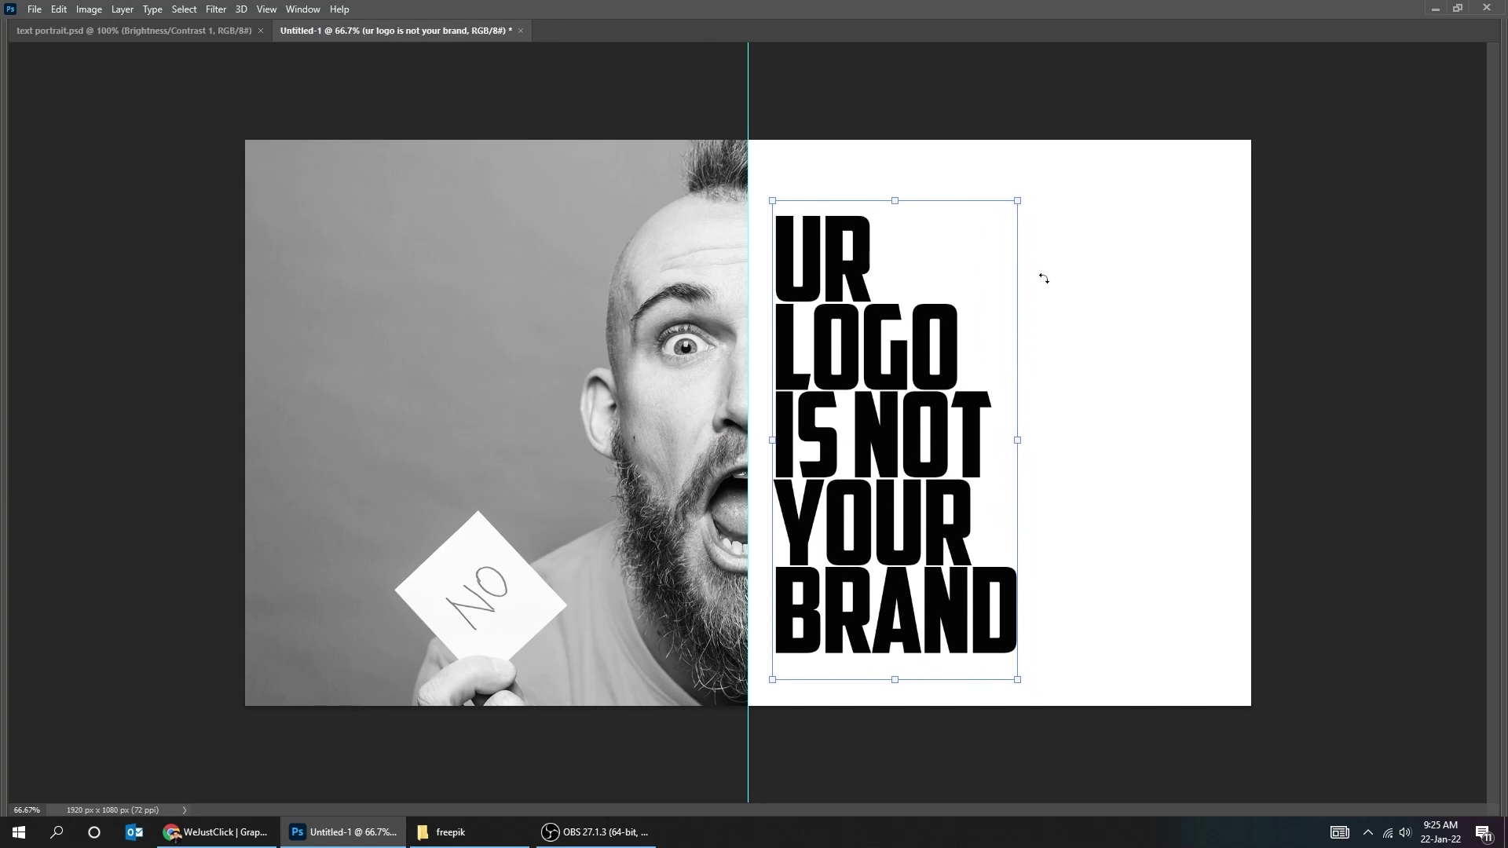
drag(1018, 200, 1056, 161)
drag(902, 416, 919, 408)
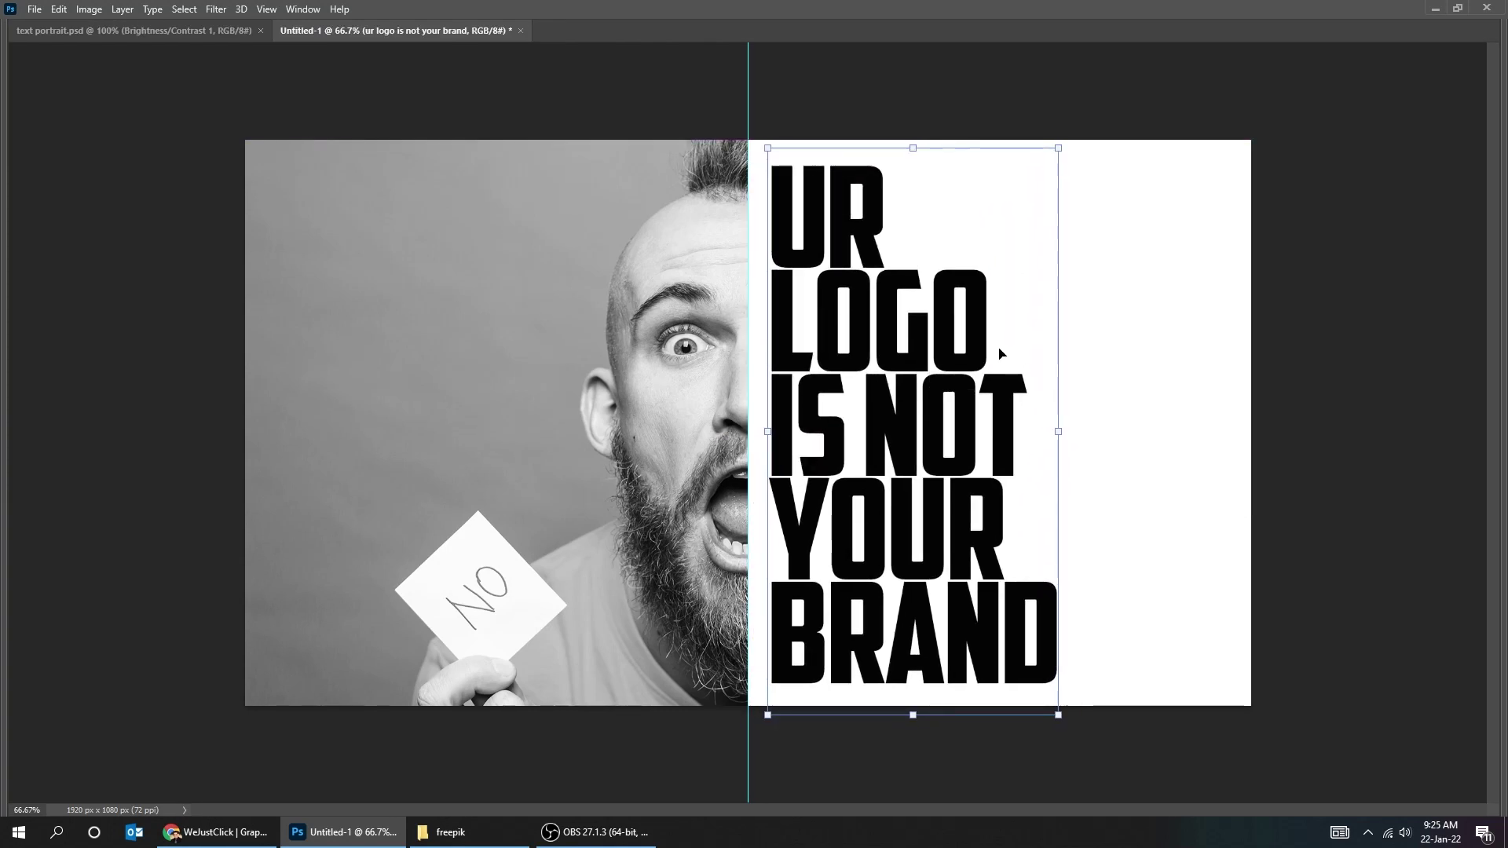
drag(1057, 146, 1068, 142)
key(Return)
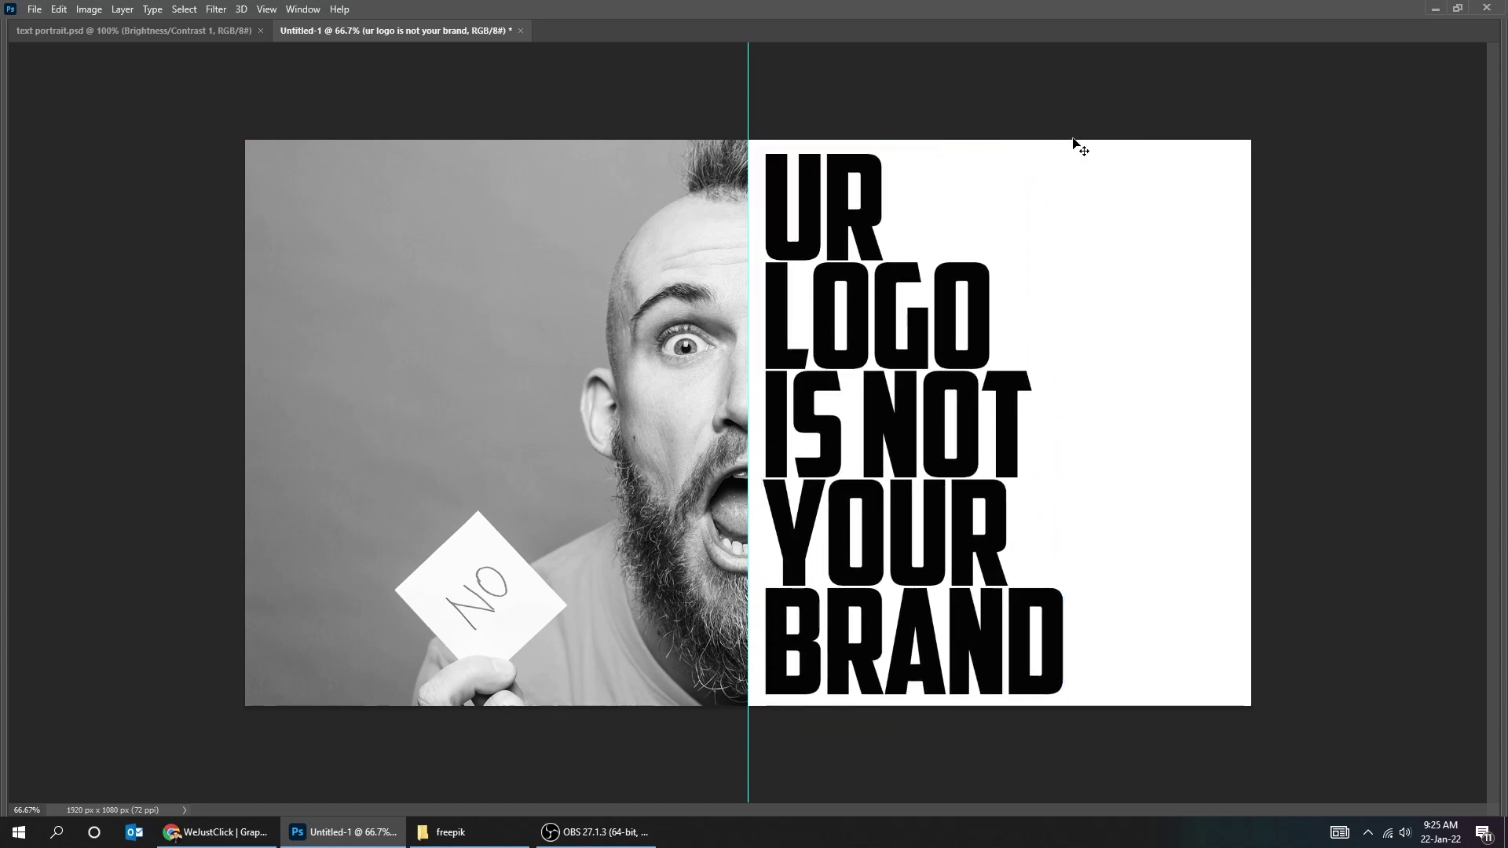
- Set the five-line text's font size to 285 pt and its leading to 211 pt
click(871, 419)
key(ctrl+t)
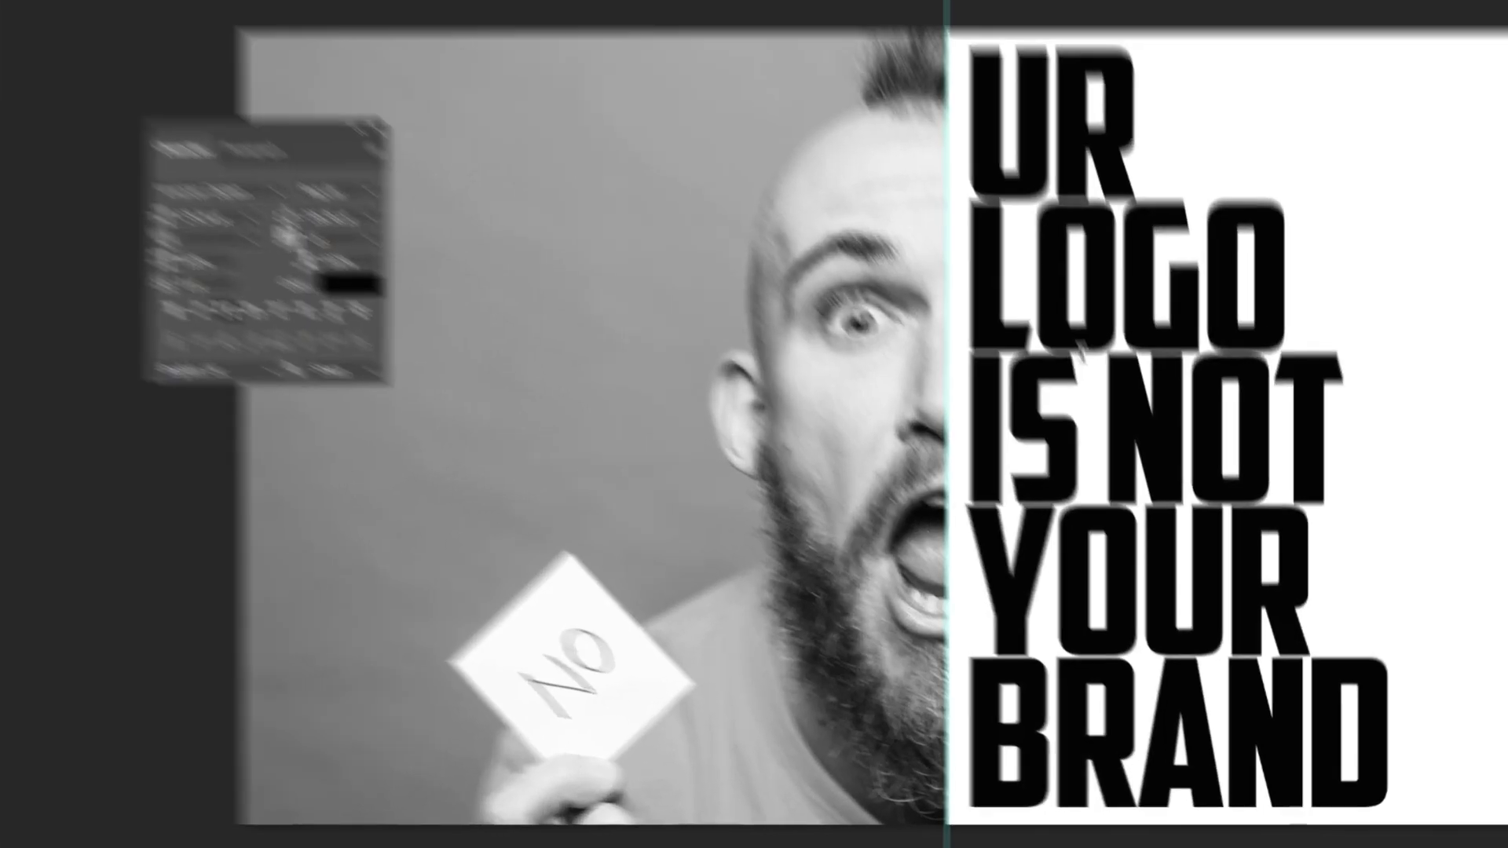
click(1101, 394)
key(ctrl+Return)
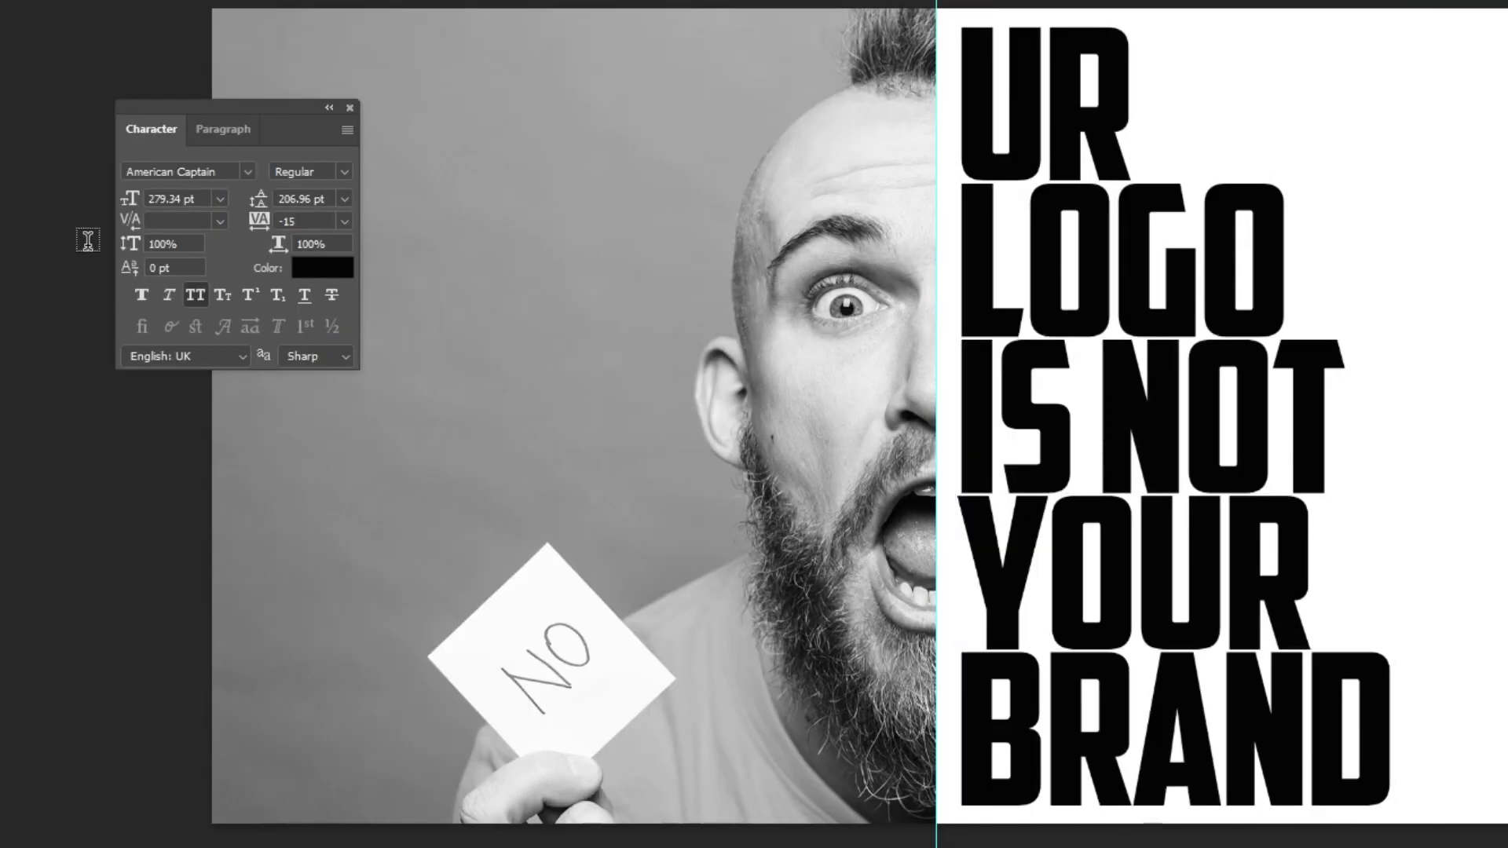
drag(232, 108, 567, 198)
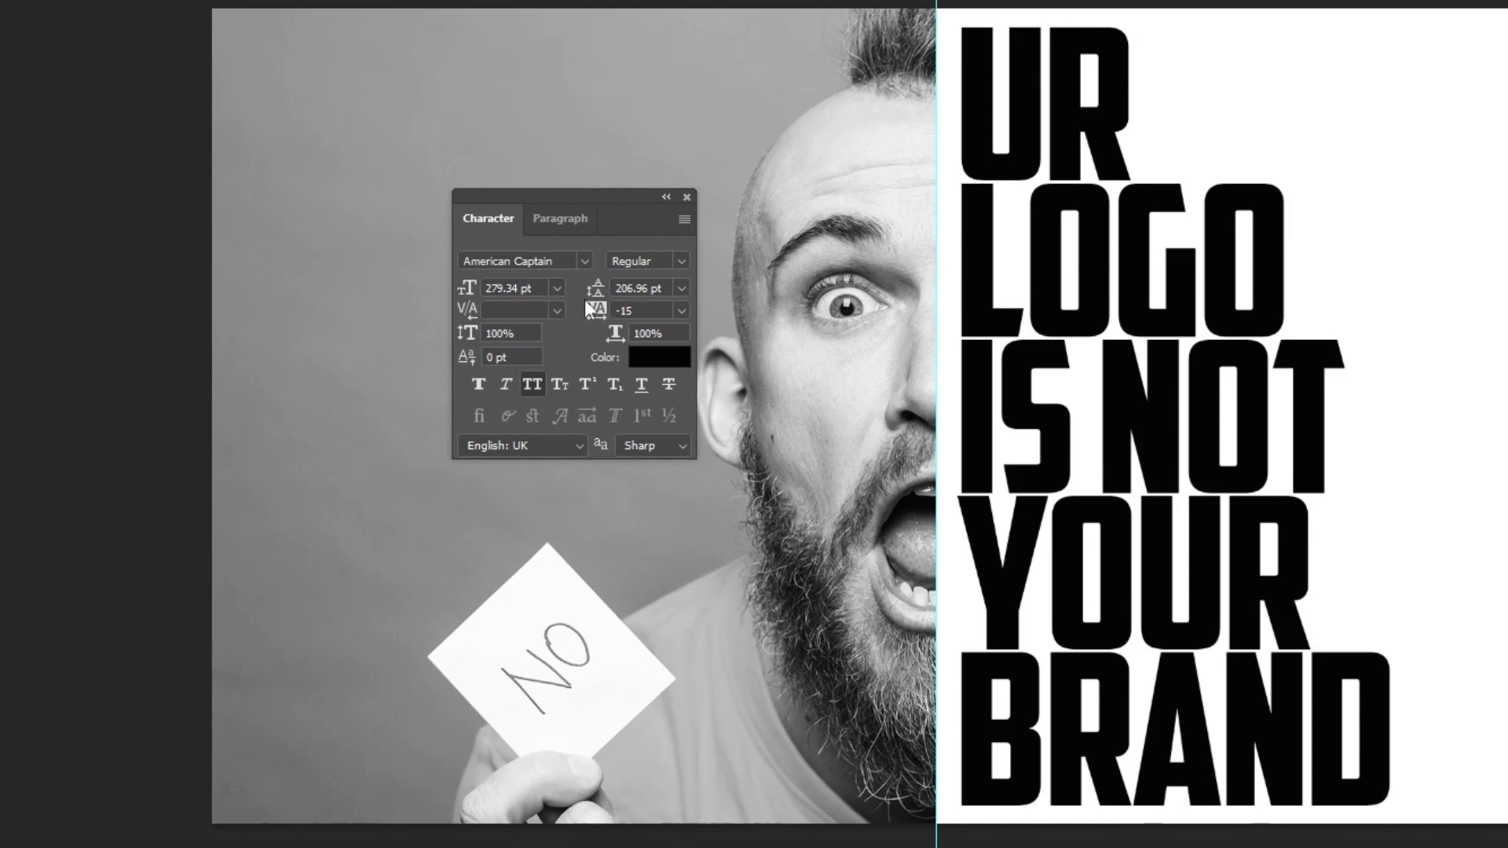
drag(543, 290, 431, 284)
text(2)
key(Tab)
text(211)
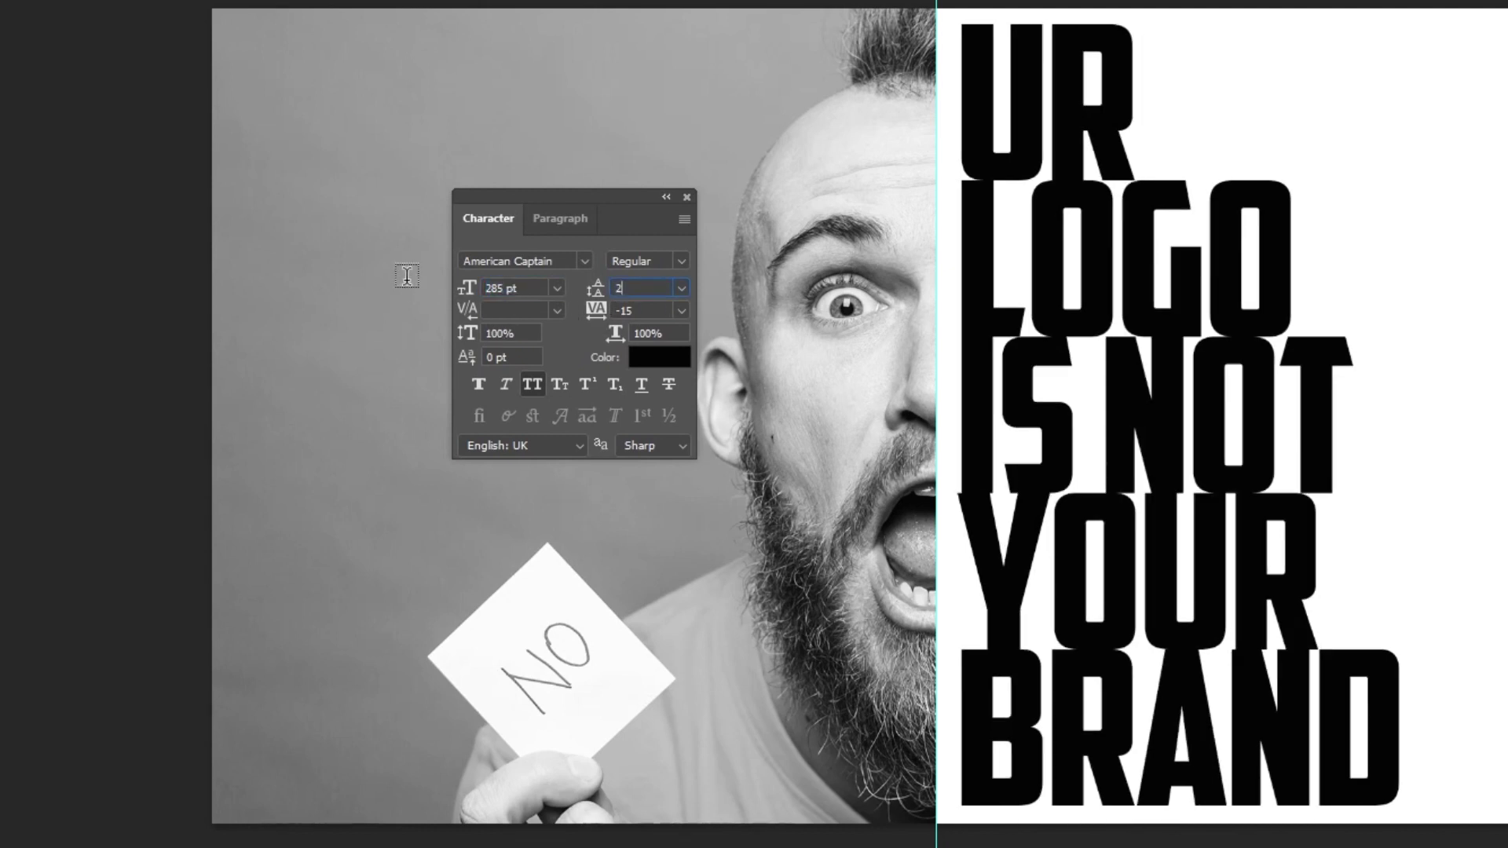
key(Tab)
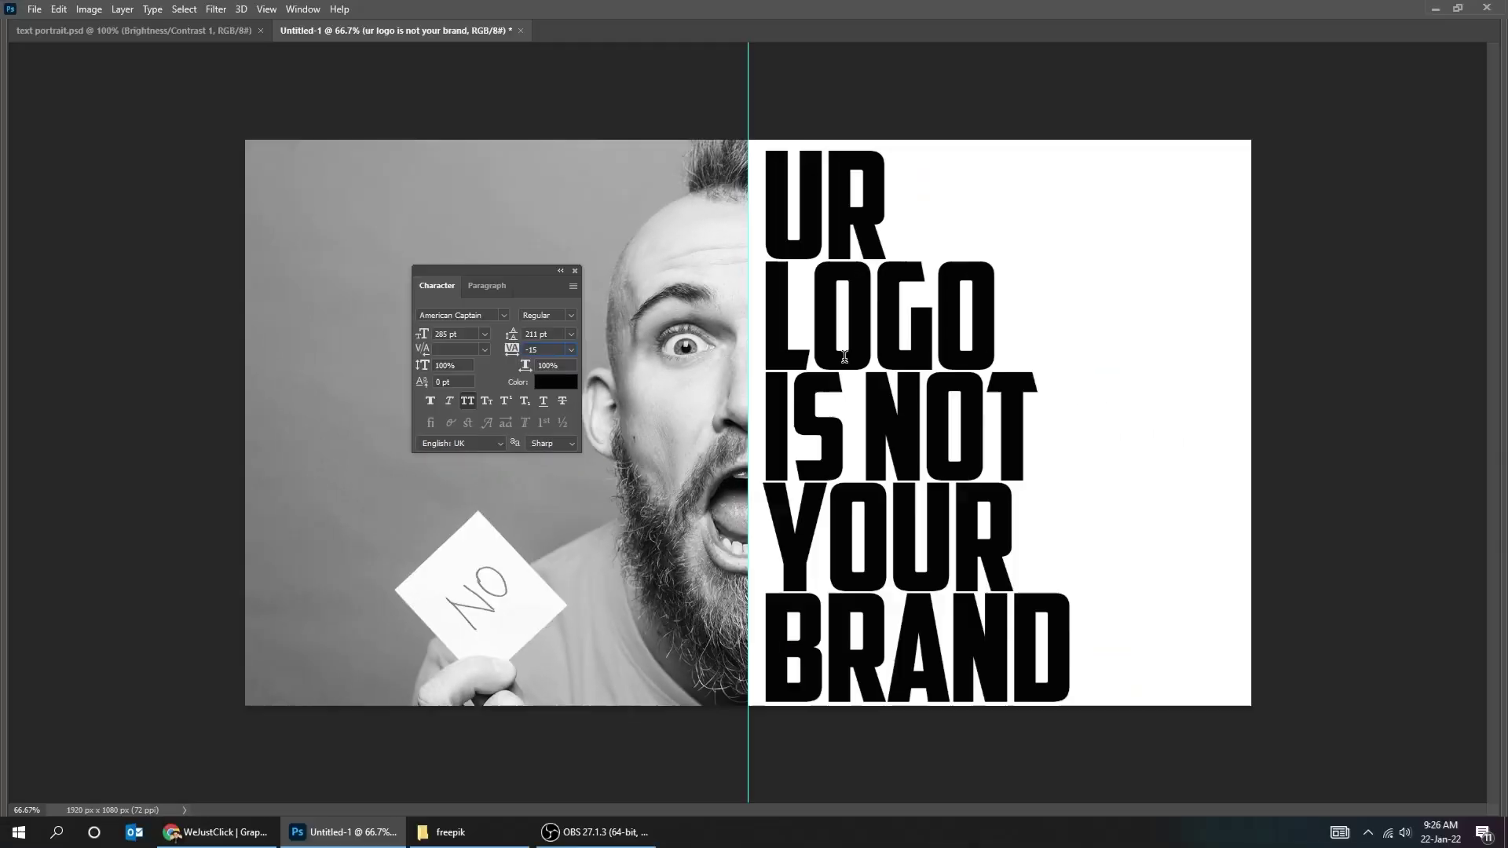
click(1076, 327)
key(ctrl+Return)
key(Tab)
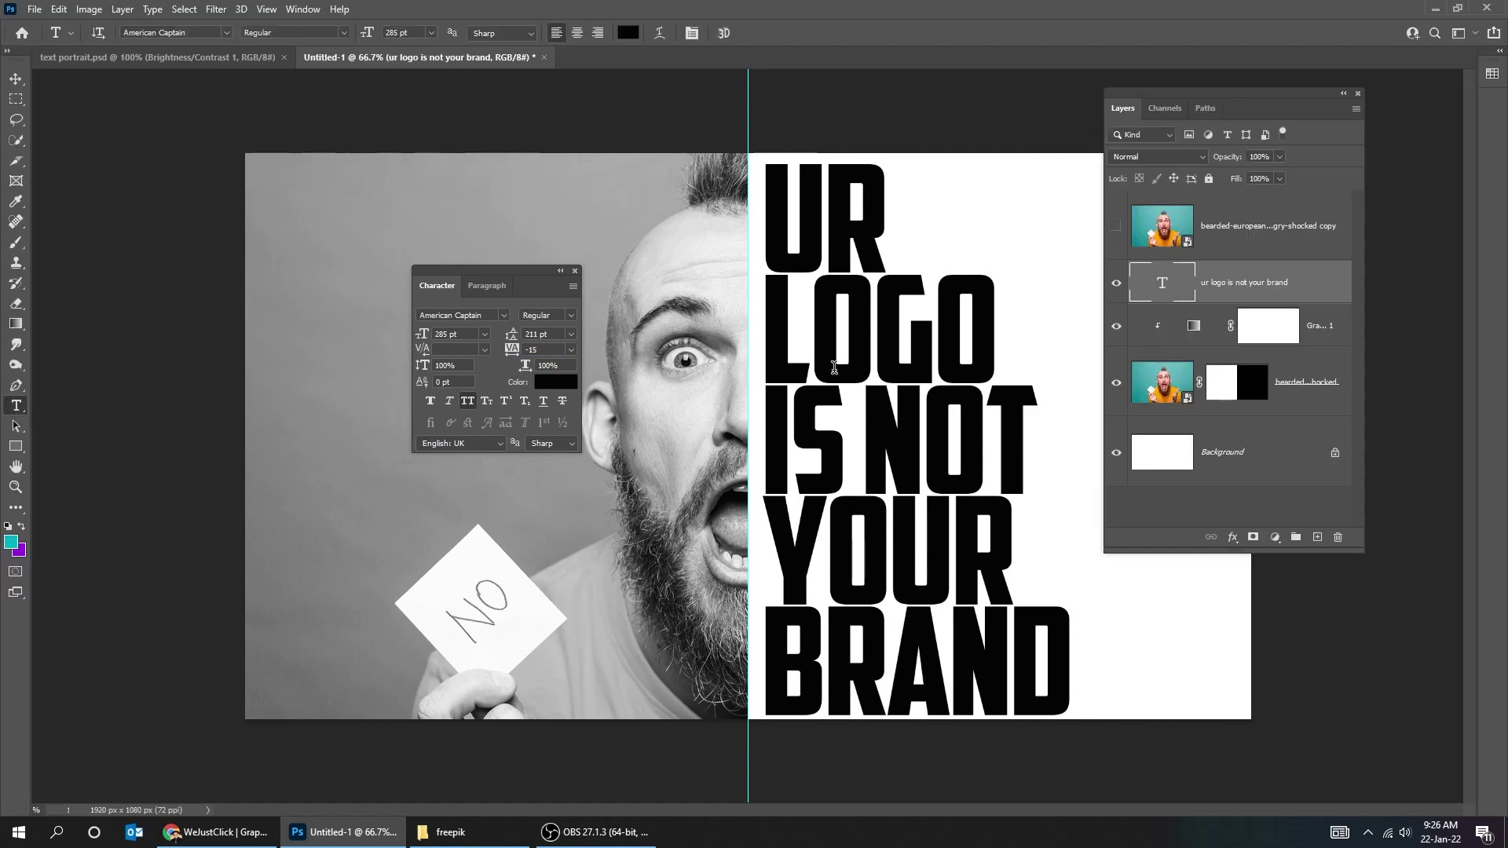
- Centre the text vertically on the canvas by aligning it to a full-canvas selection, and remove the selection
click(16, 79)
key(ctrl+a)
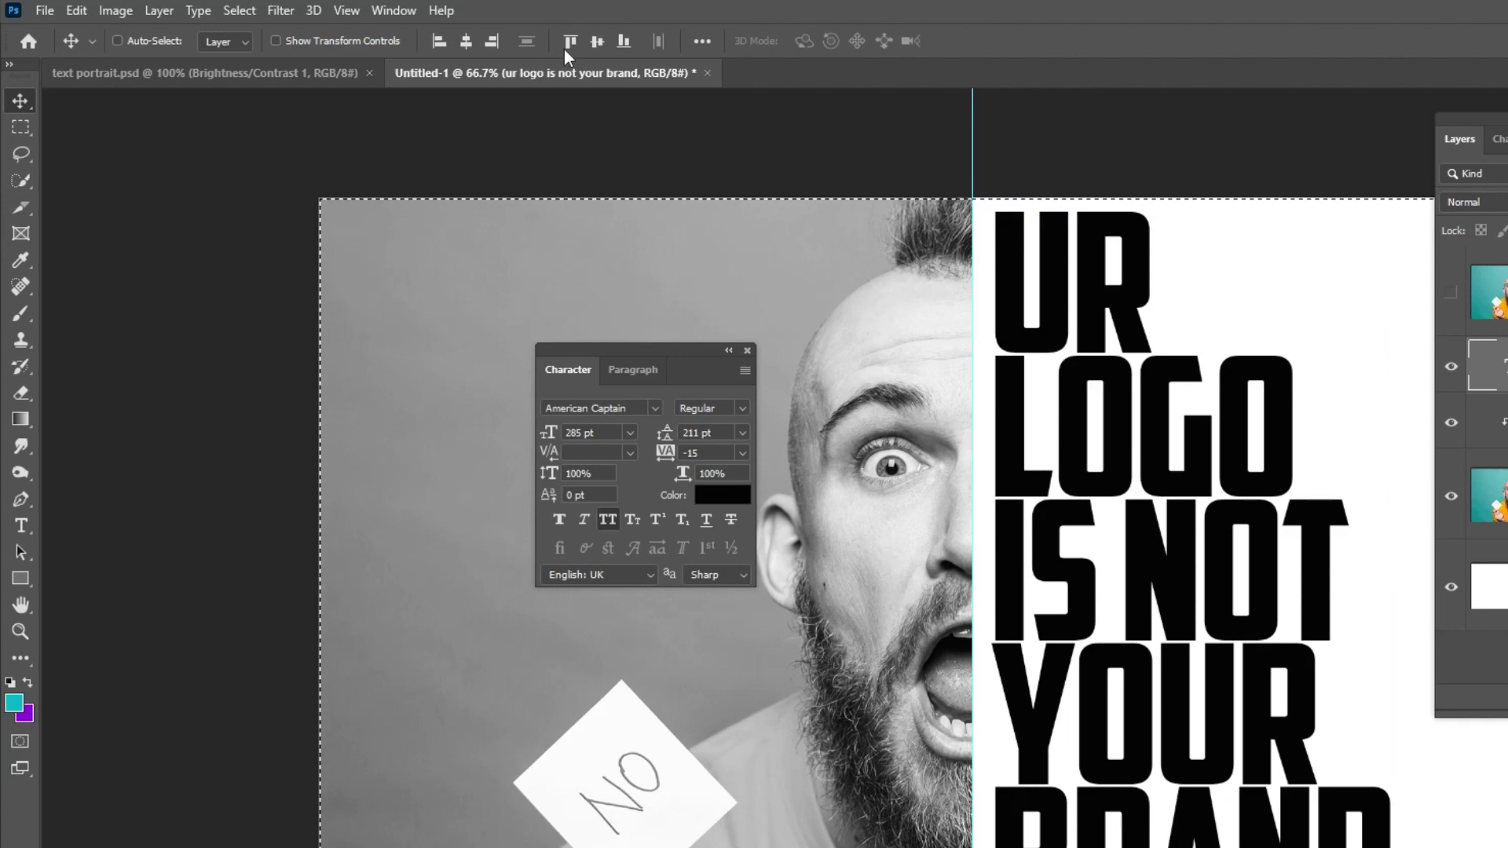
click(600, 40)
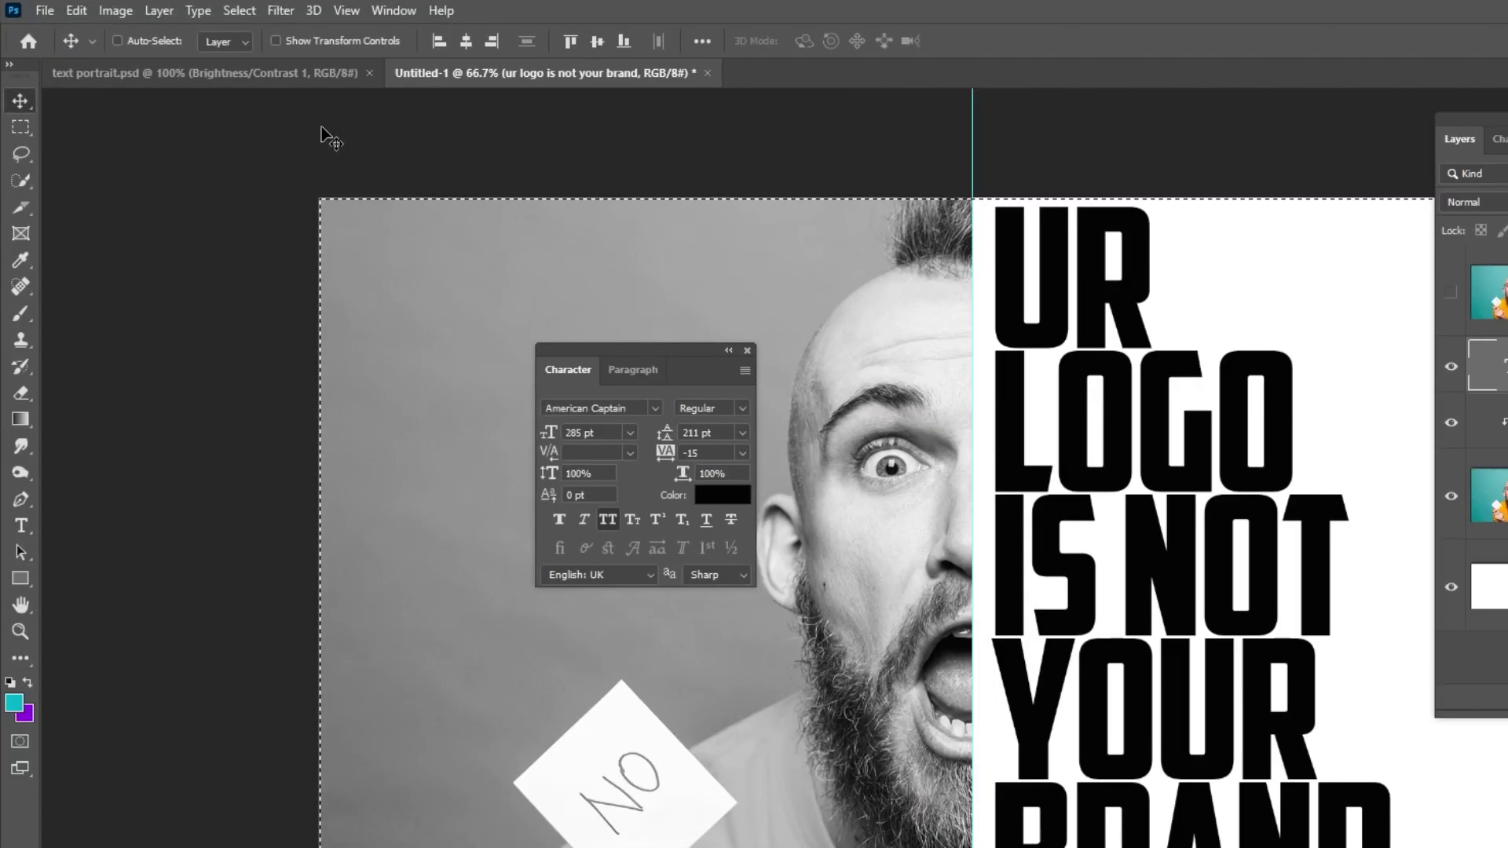
click(236, 10)
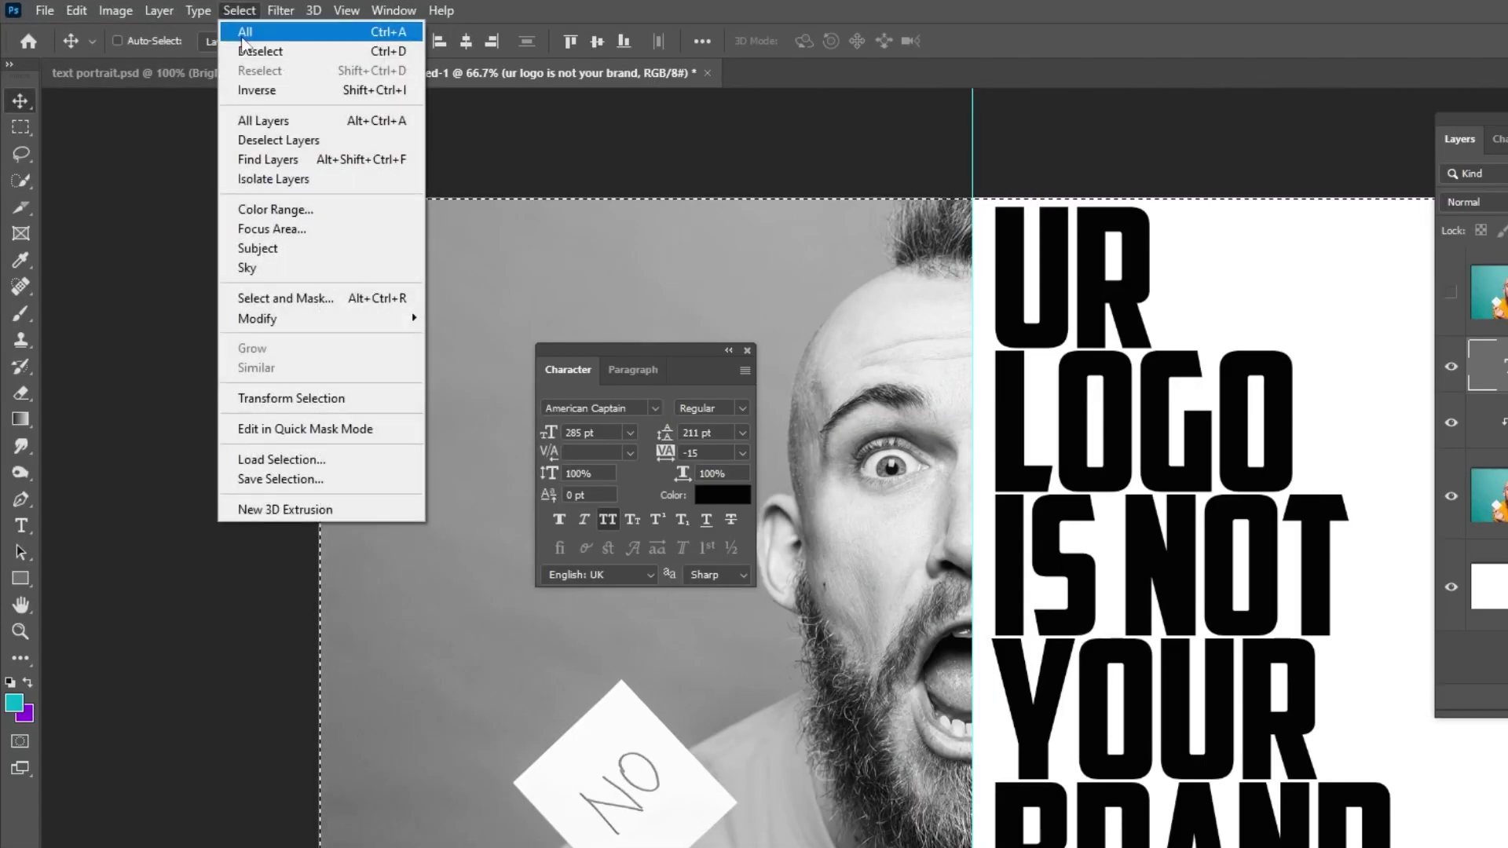
click(252, 47)
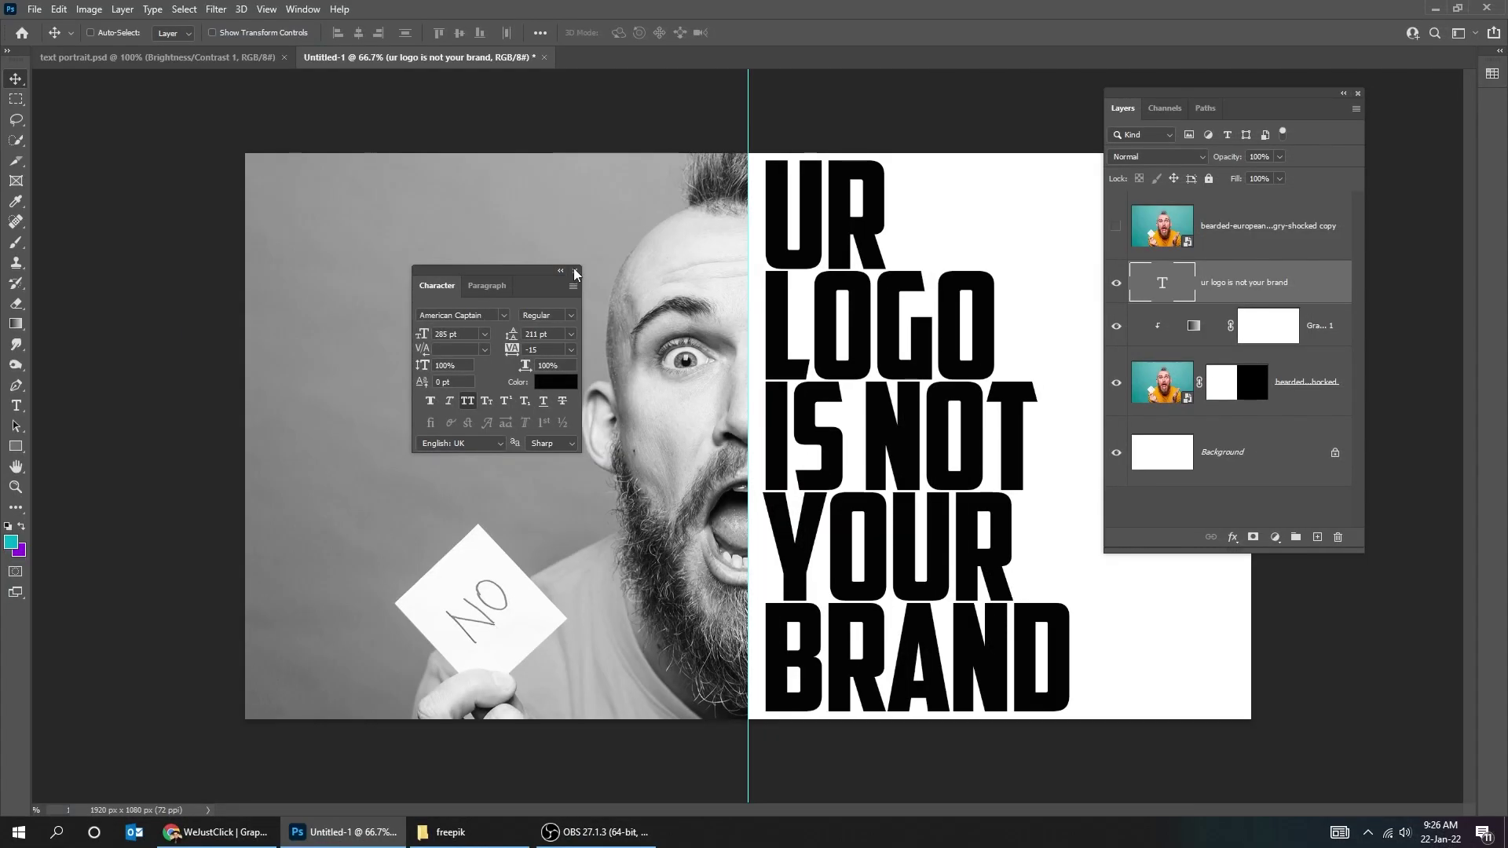
click(577, 272)
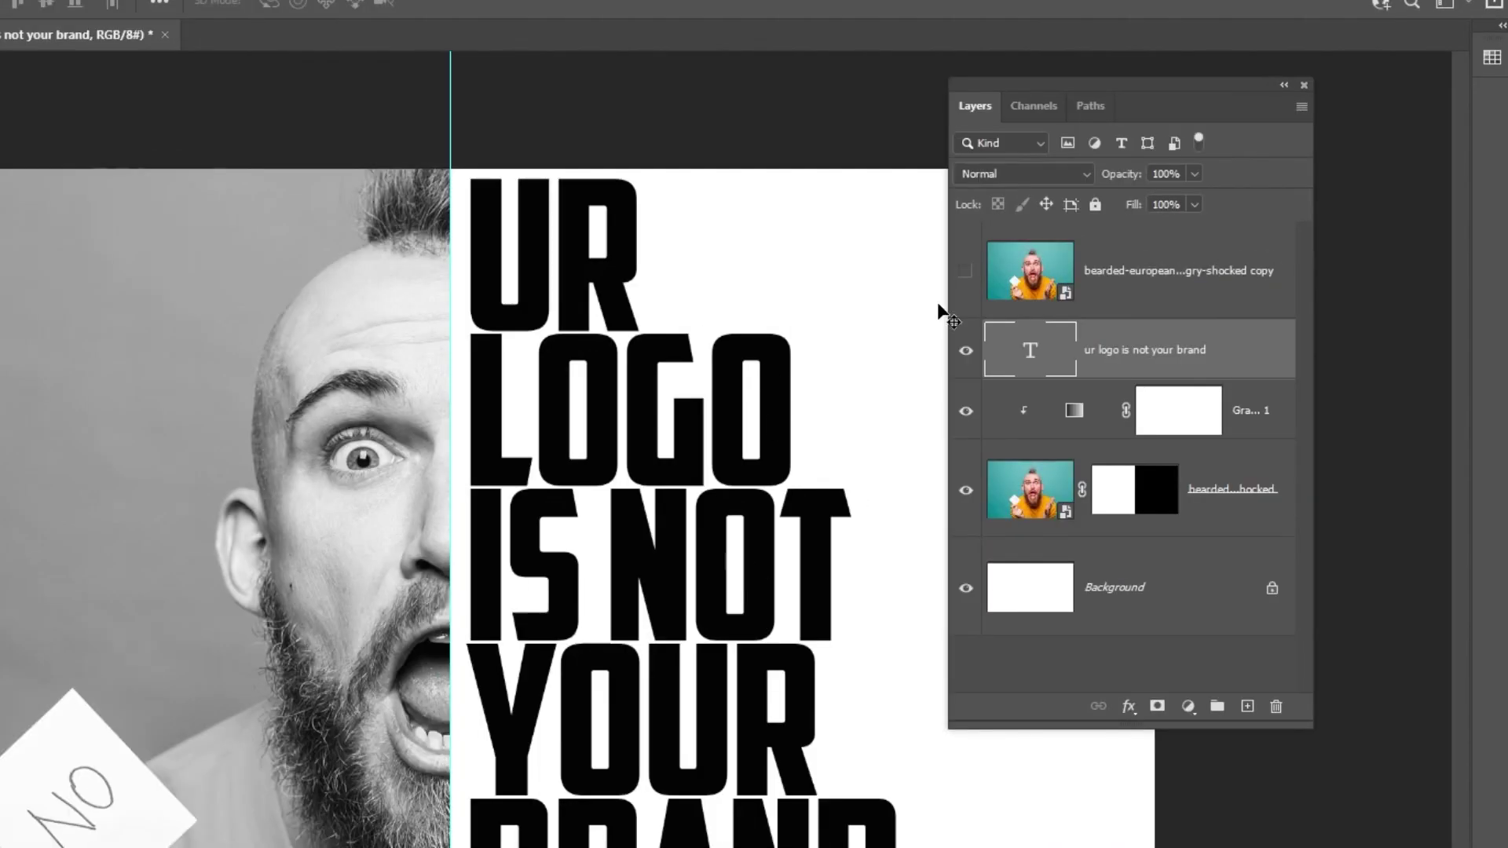
- Show the colour photo copy above the text layer and clip it to the text with a clipping mask
click(1117, 226)
click(1127, 281)
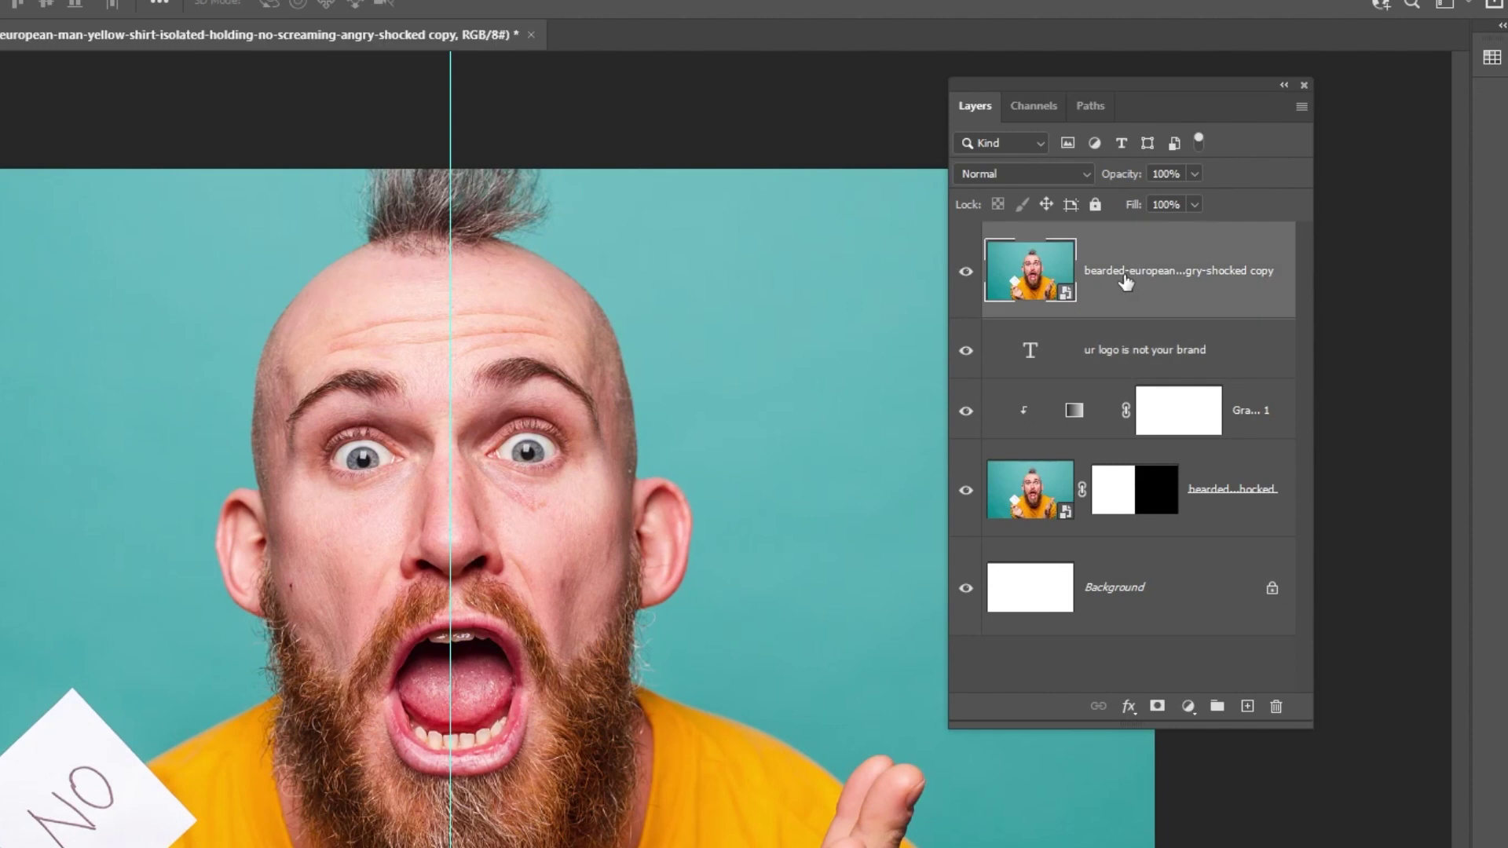
right_click(1107, 291)
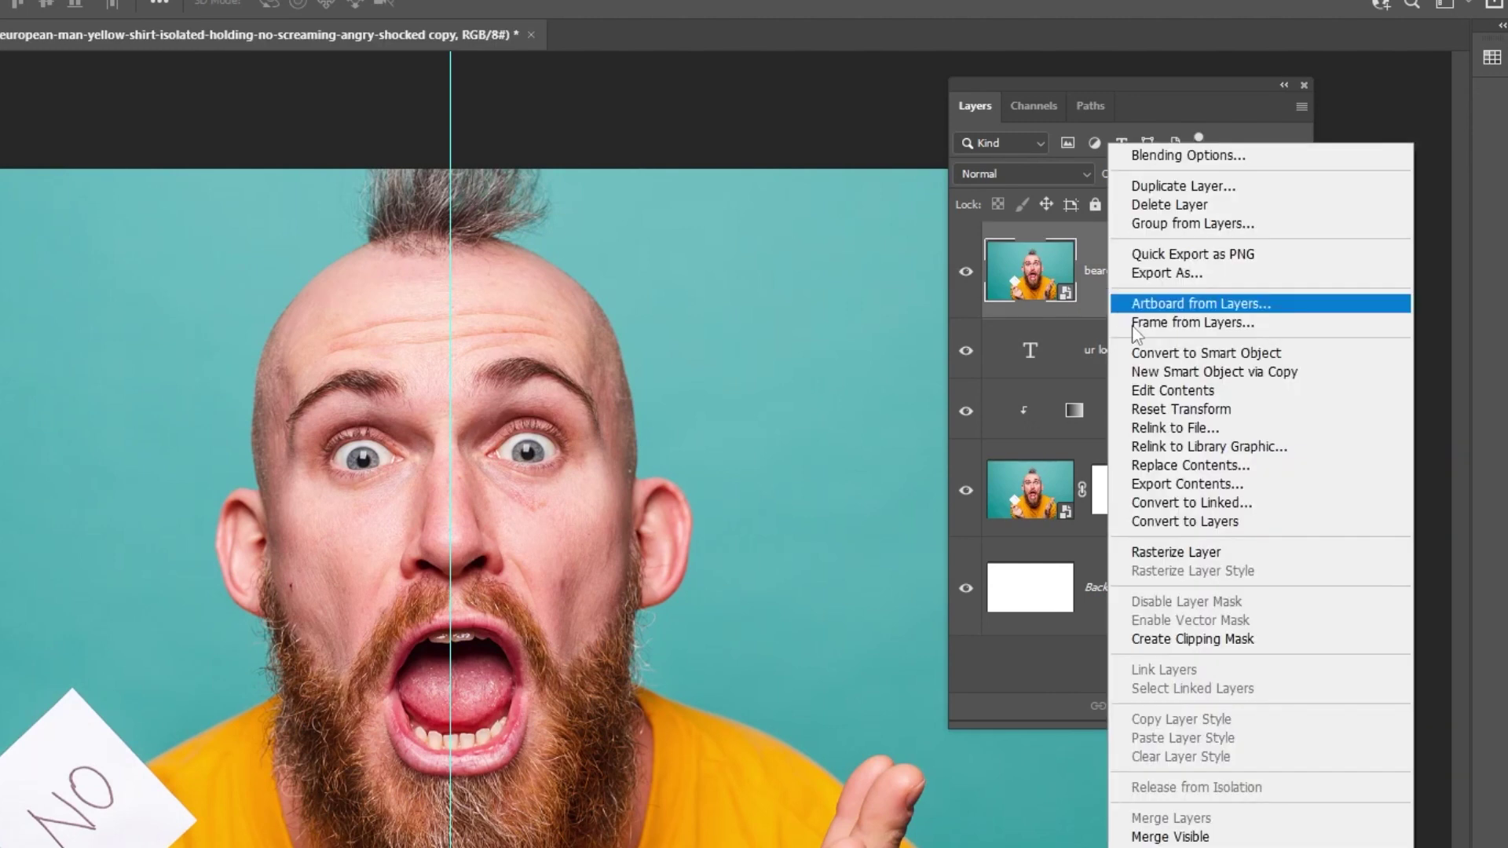
click(1187, 639)
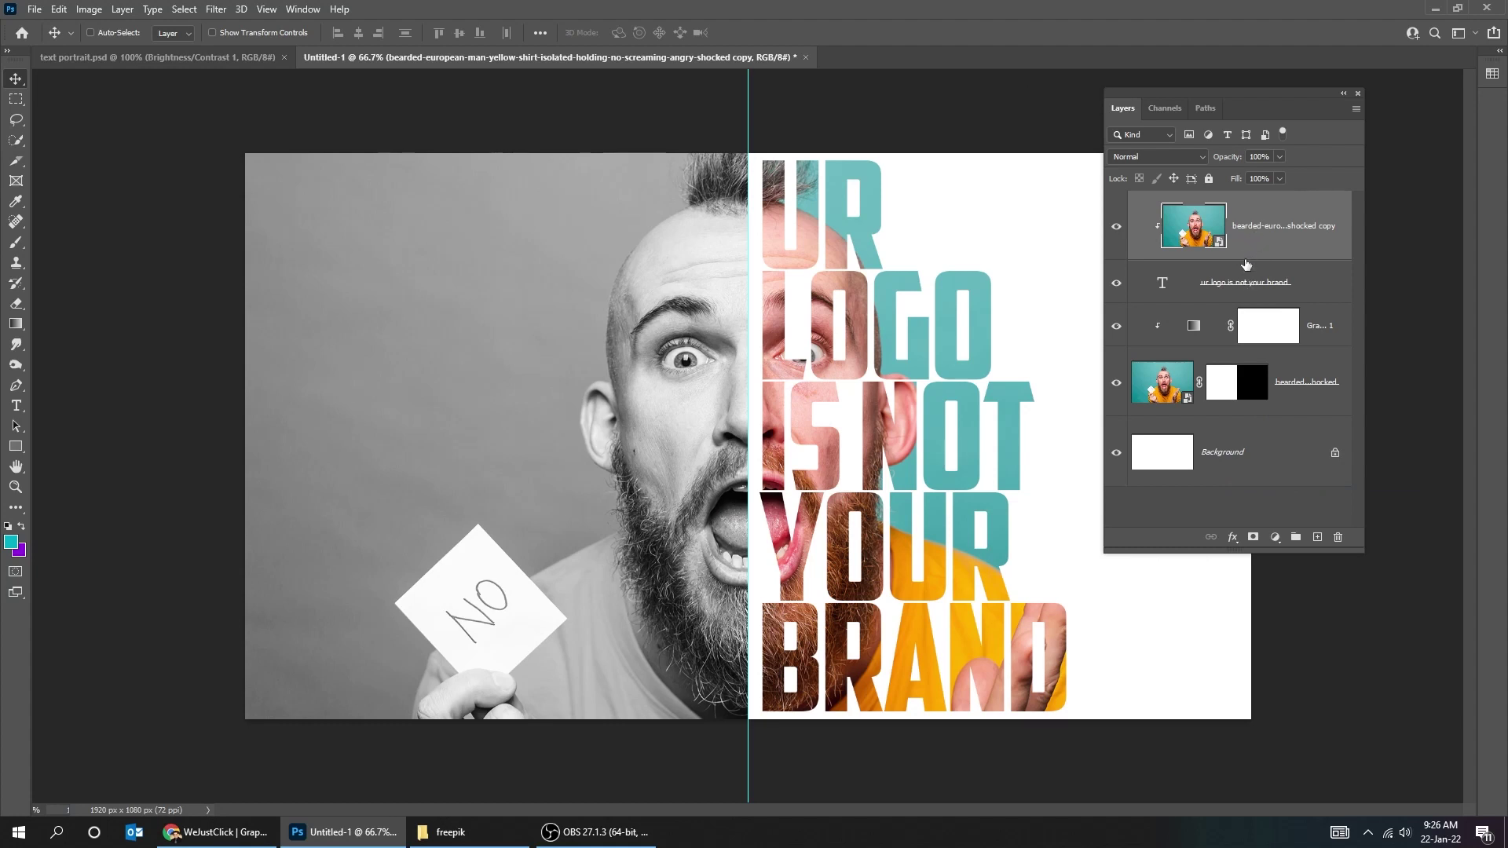
mouse_move(917, 430)
mouse_down()
mouse_move(959, 404)
mouse_move(976, 472)
mouse_move(999, 436)
mouse_move(925, 405)
mouse_up()
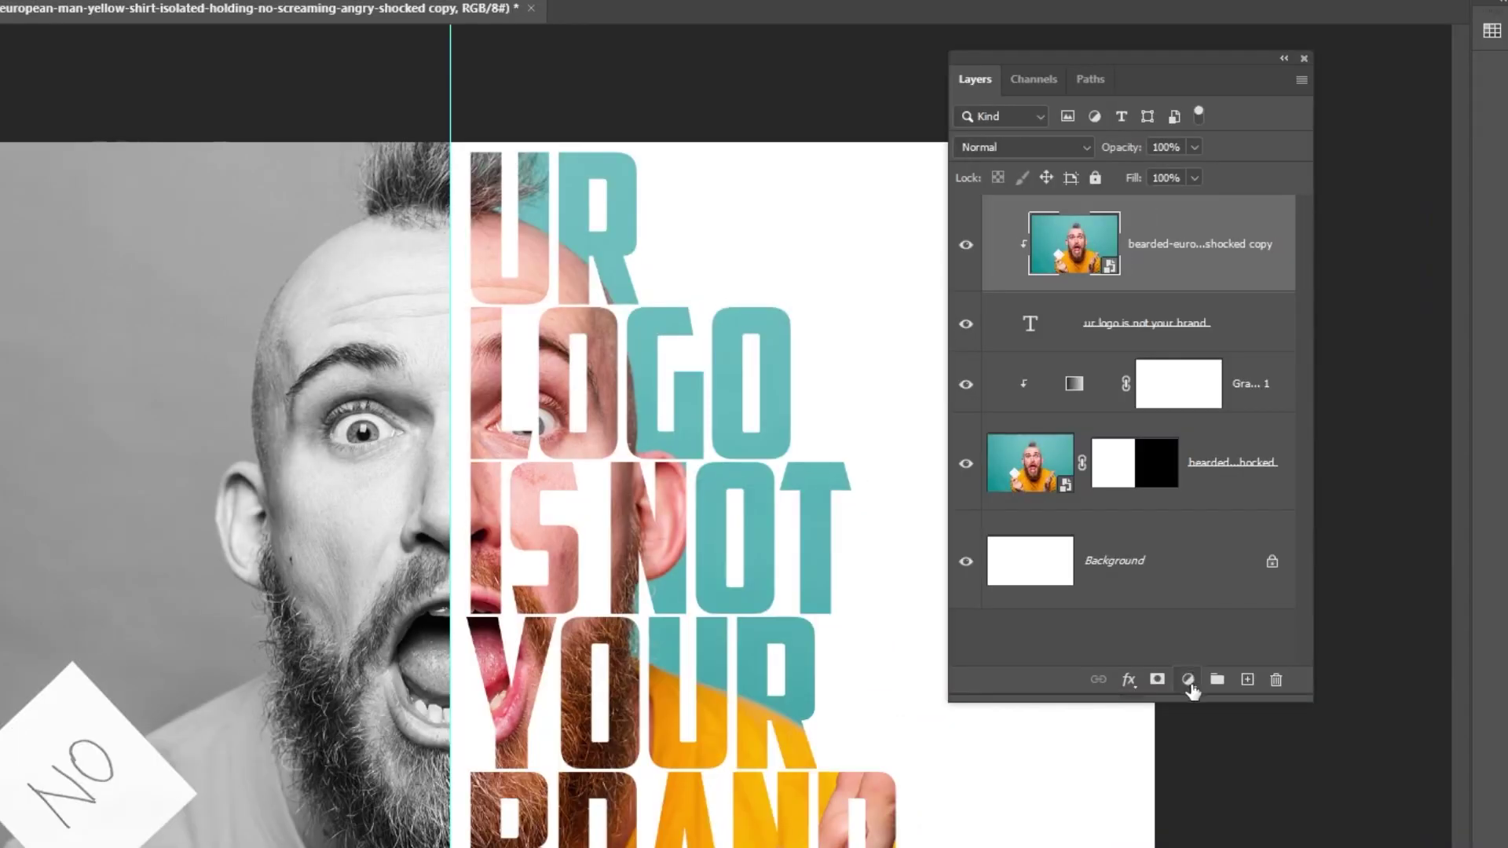
- Add a Gradient Map adjustment above the photo copy and clip it to the text portrait
click(1190, 682)
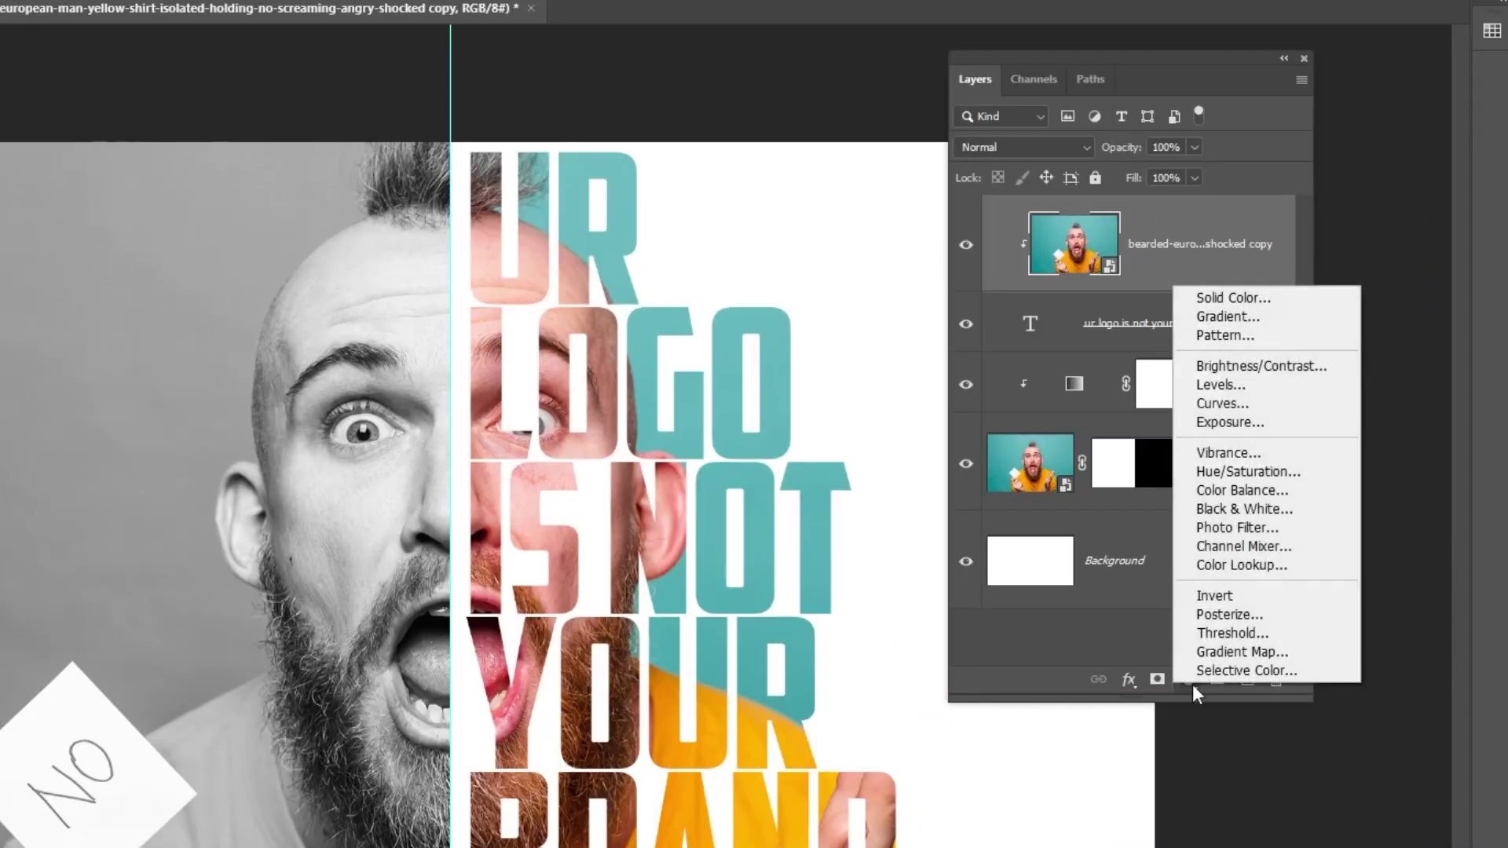
click(1249, 651)
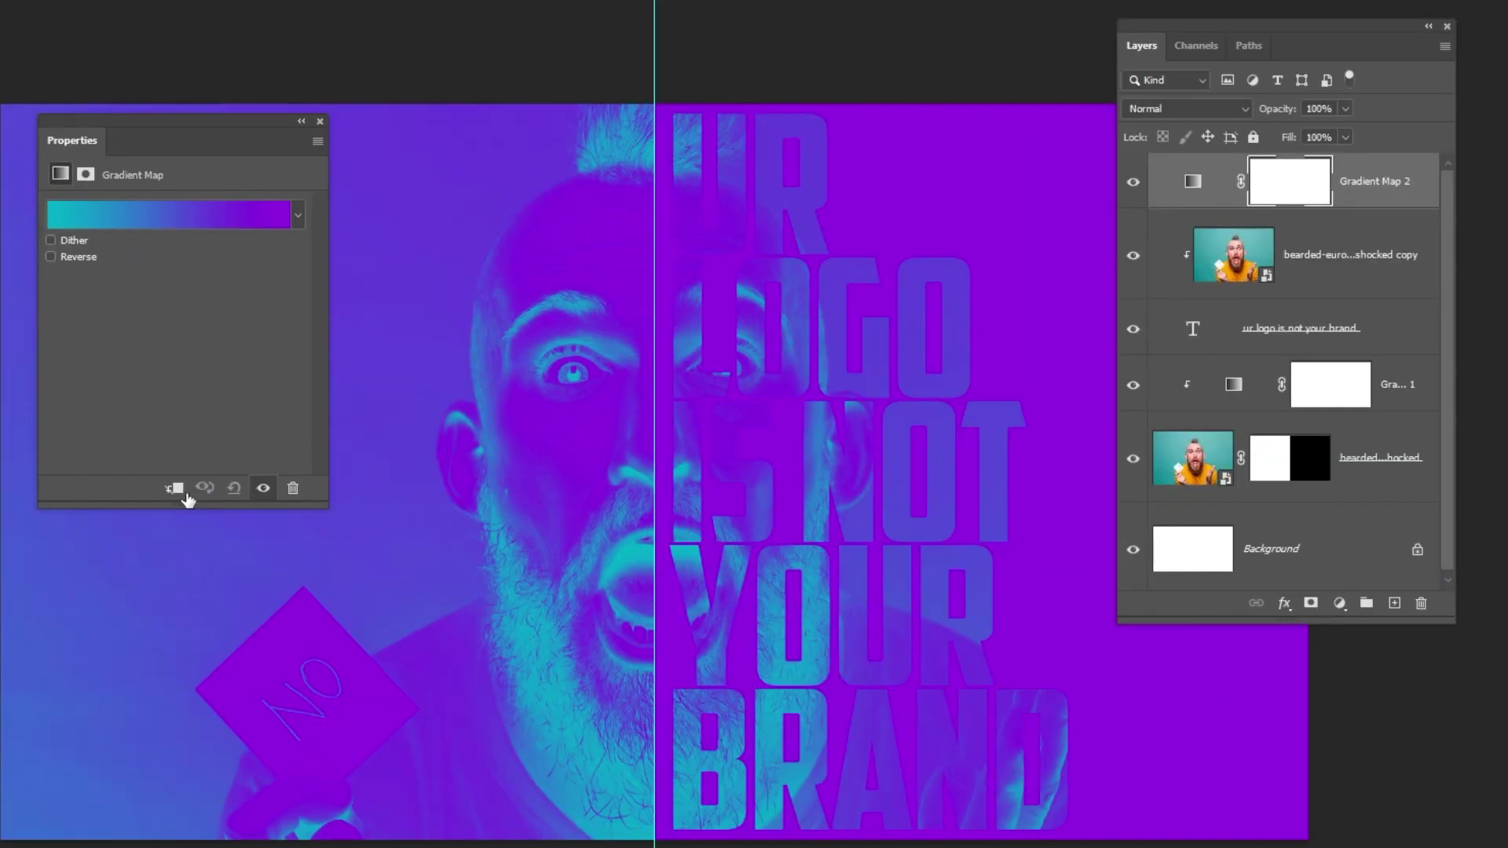
click(0, 555)
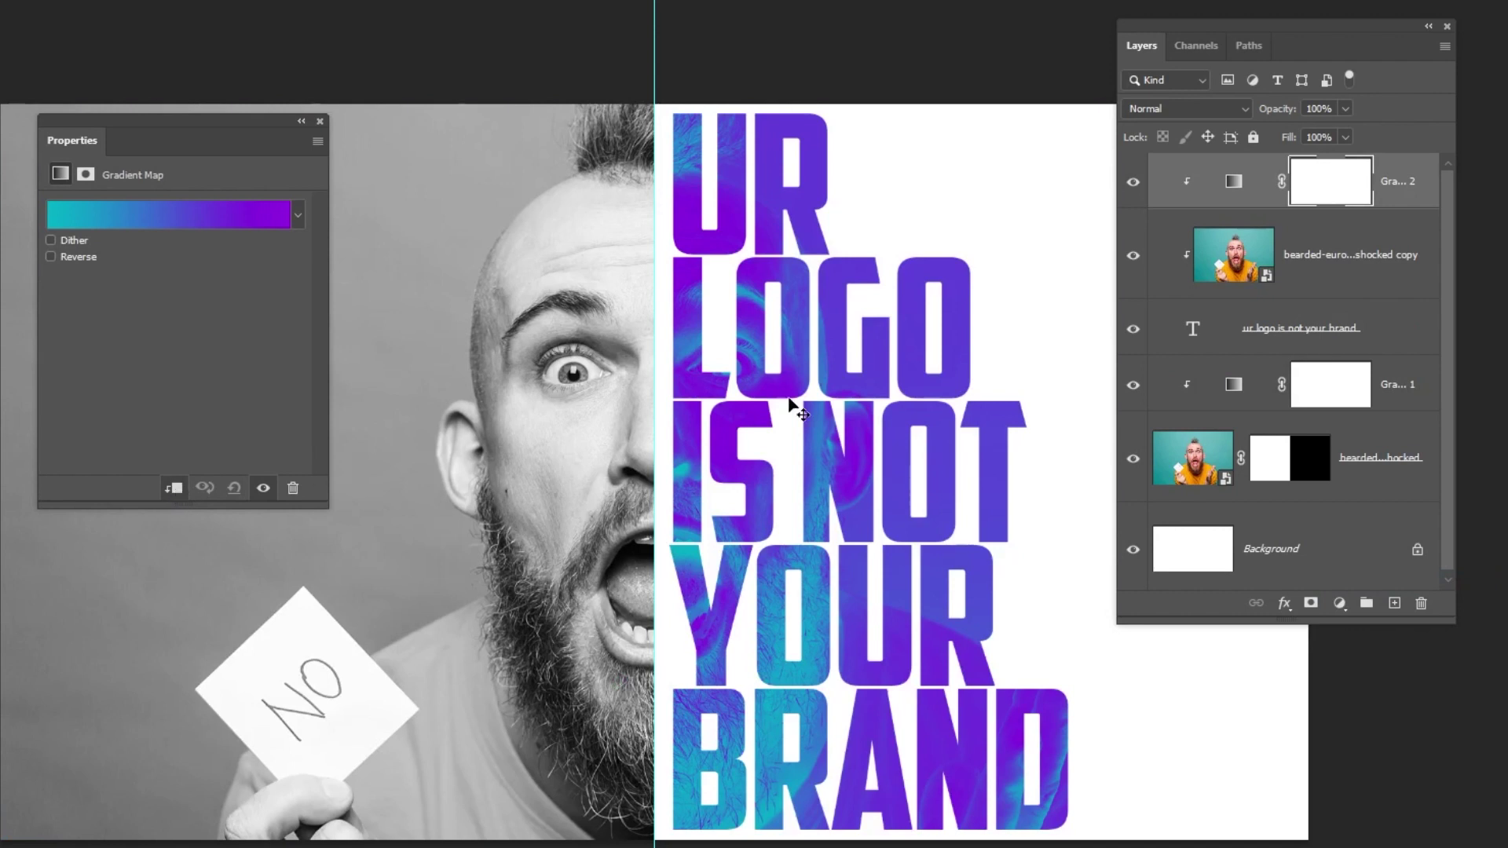
- Apply the third Basics preset, Black, White, to the new gradient map and set its dark colour stop to pure black
click(187, 228)
click(817, 234)
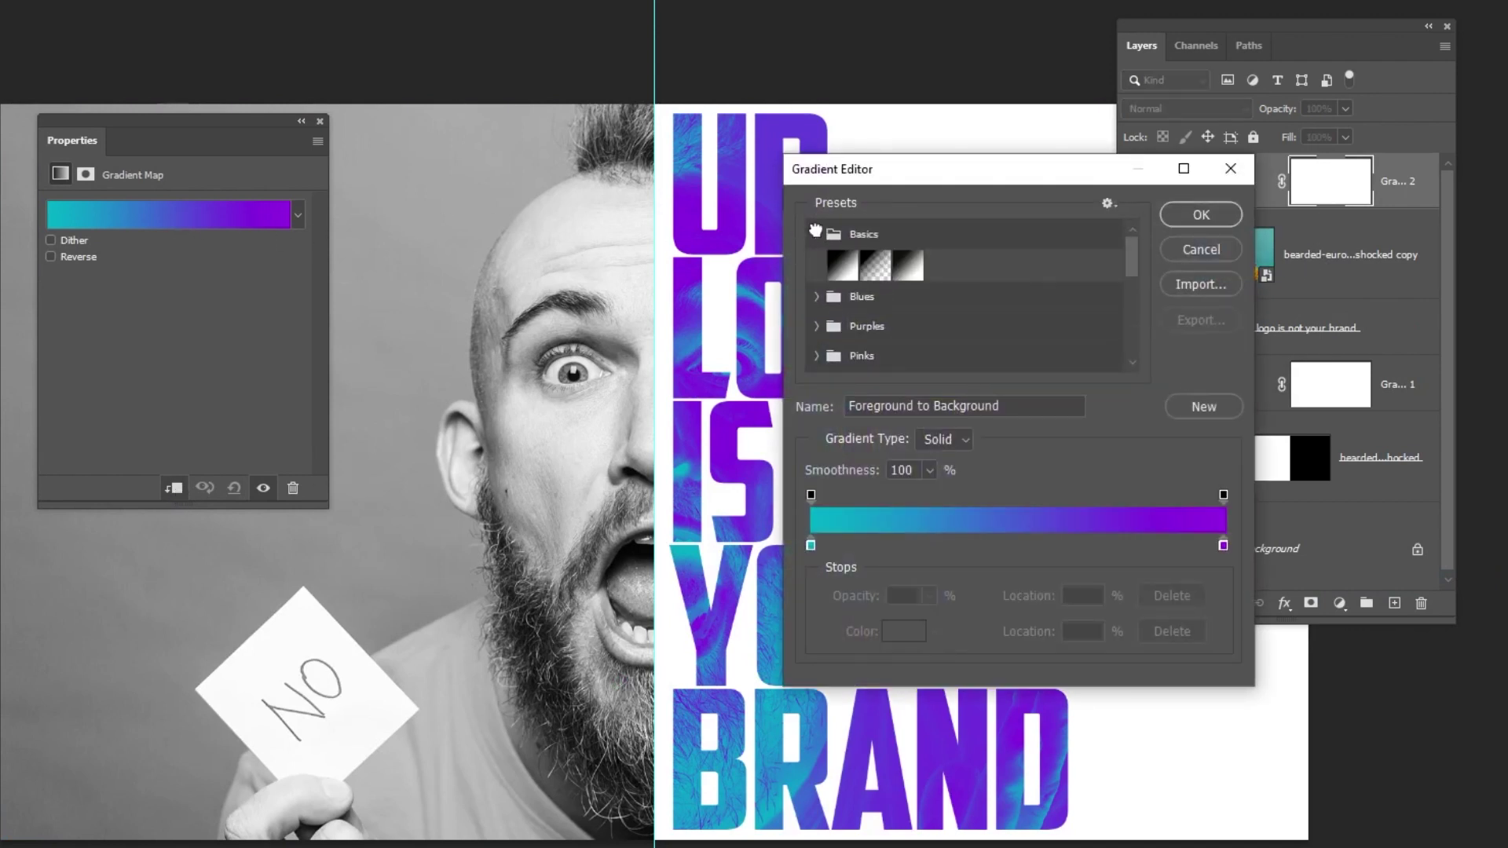
click(908, 267)
click(810, 544)
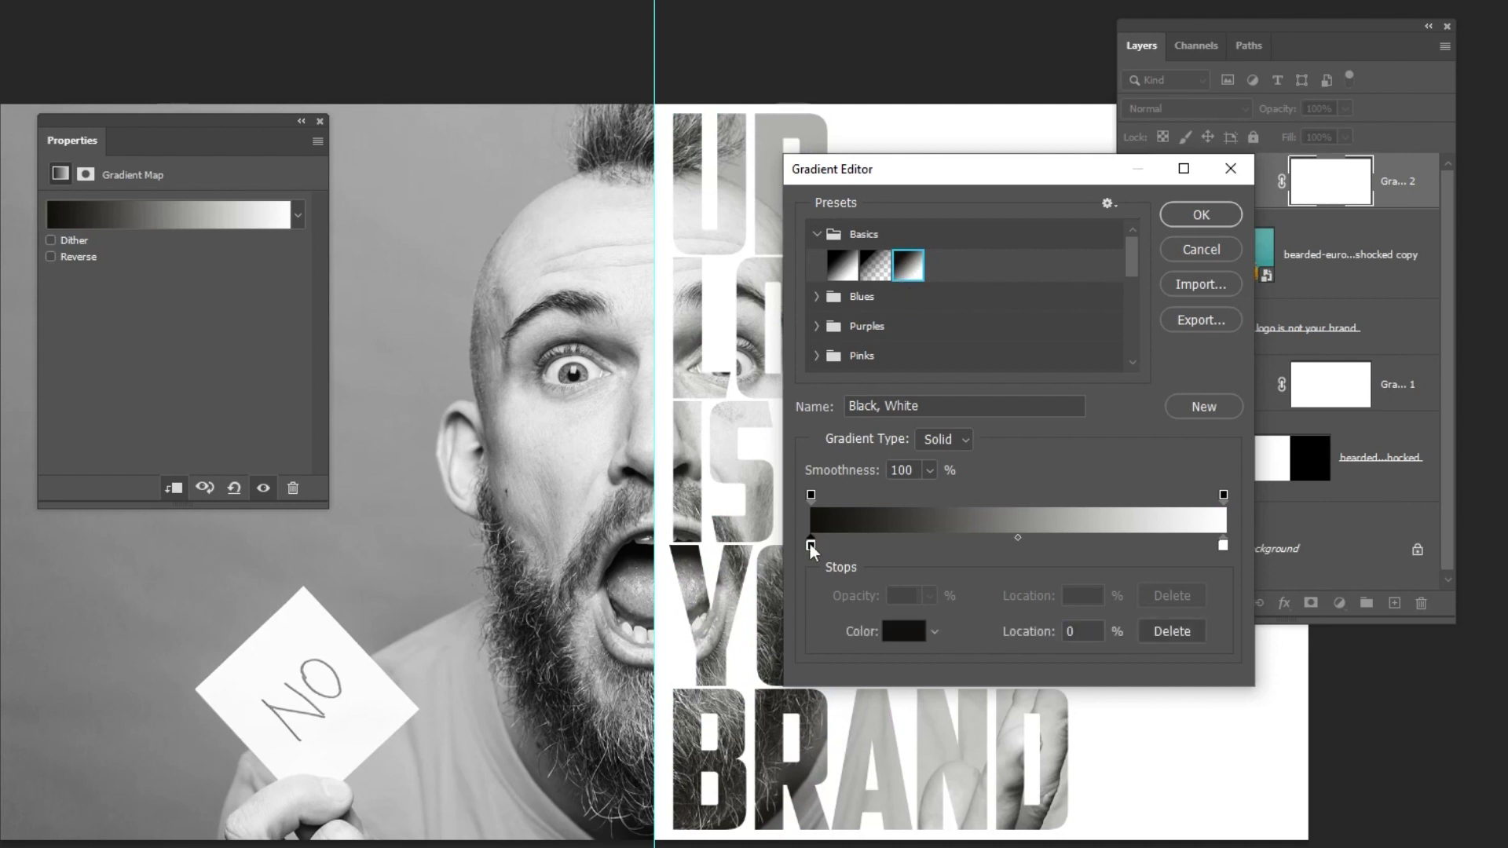
click(905, 629)
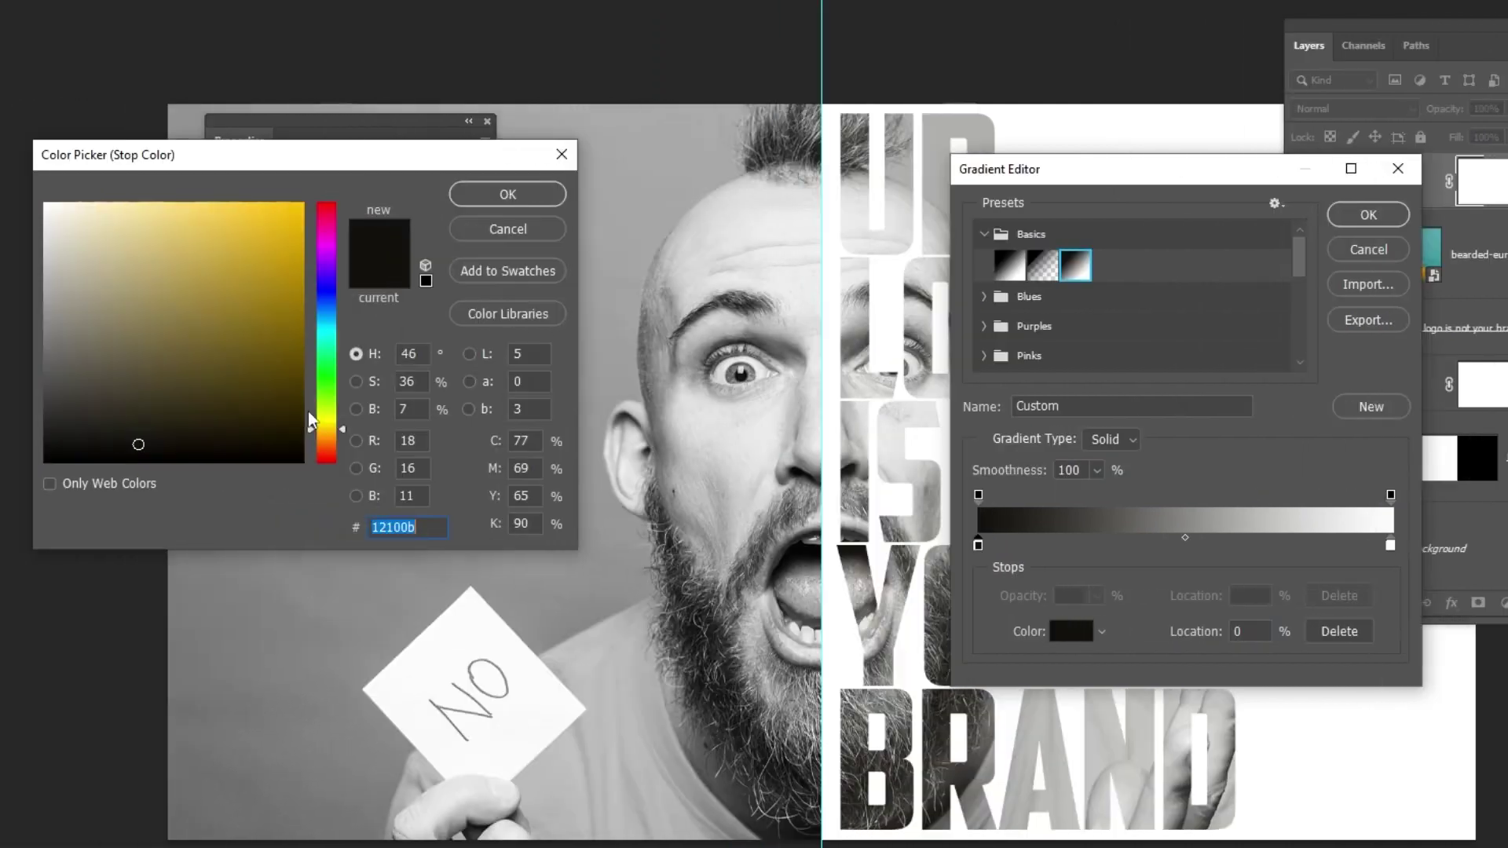
drag(149, 445, 30, 475)
click(470, 202)
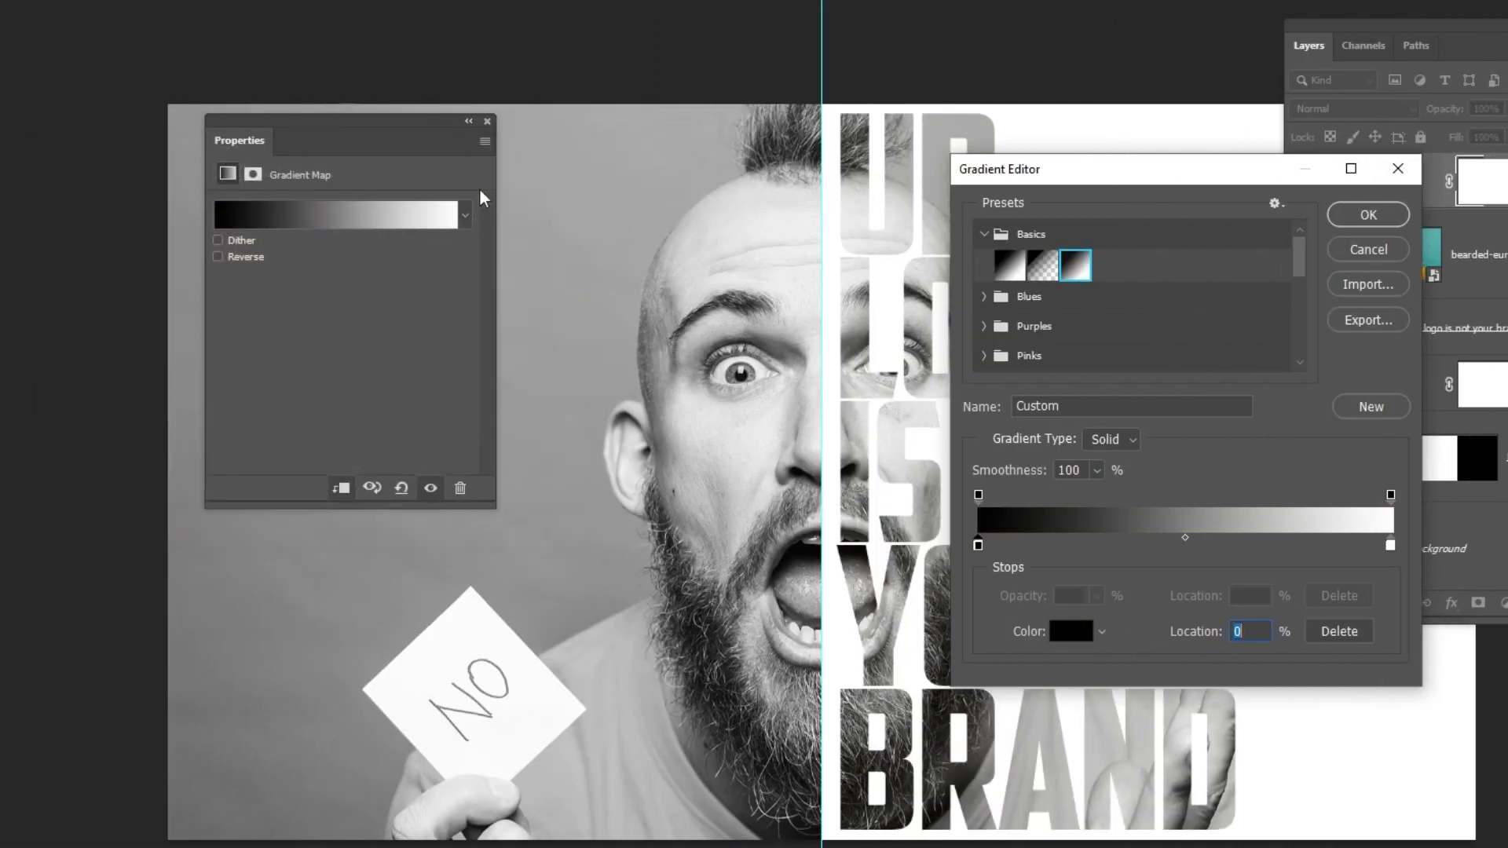
click(486, 122)
click(1367, 213)
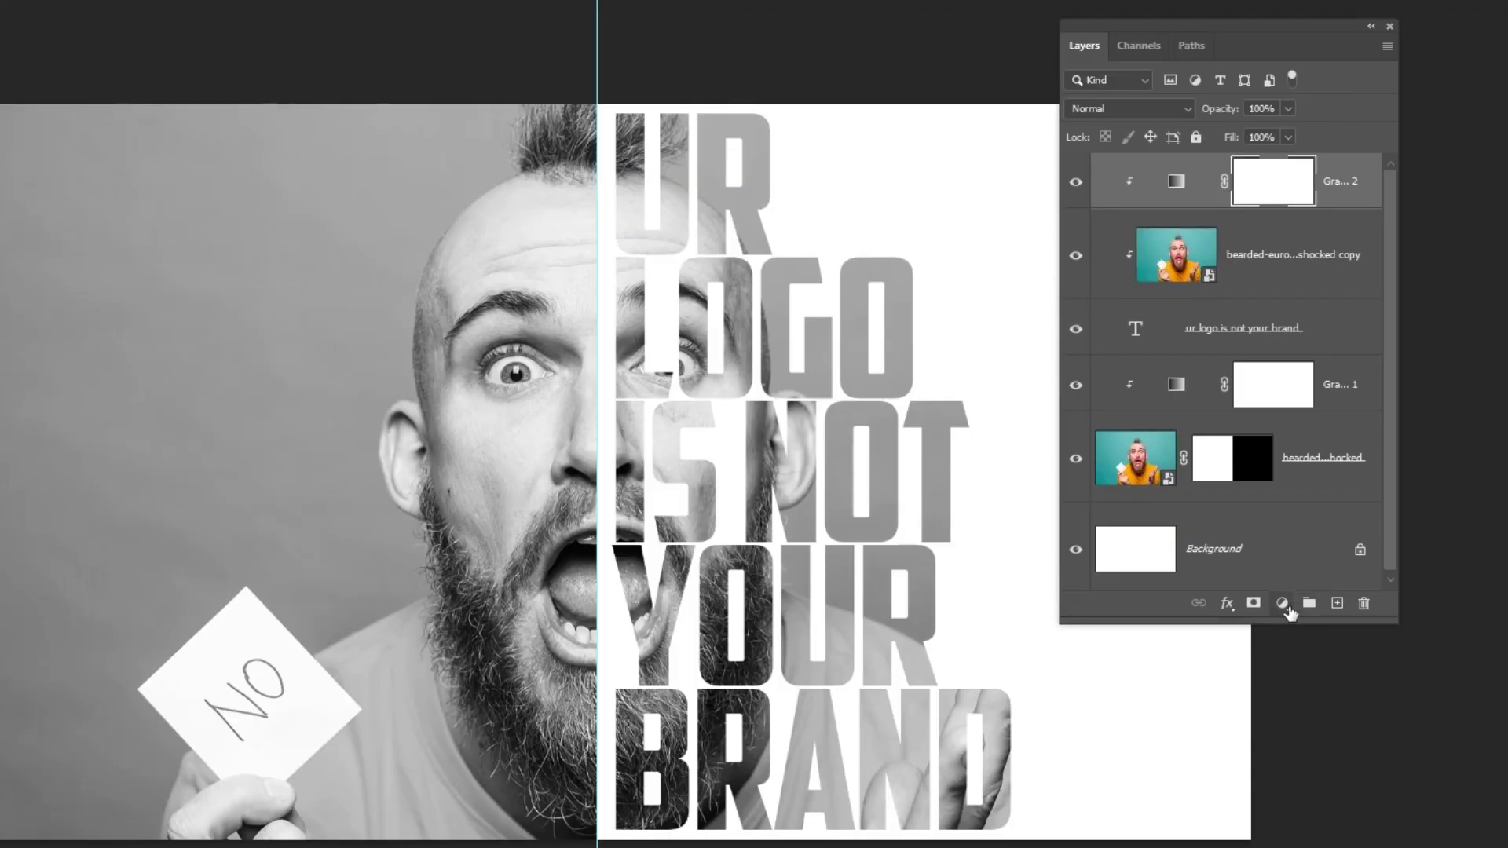
- Add a Curves adjustment above all layers and pull the RGB curve's midpoint slightly down to darken the midtones
click(1275, 537)
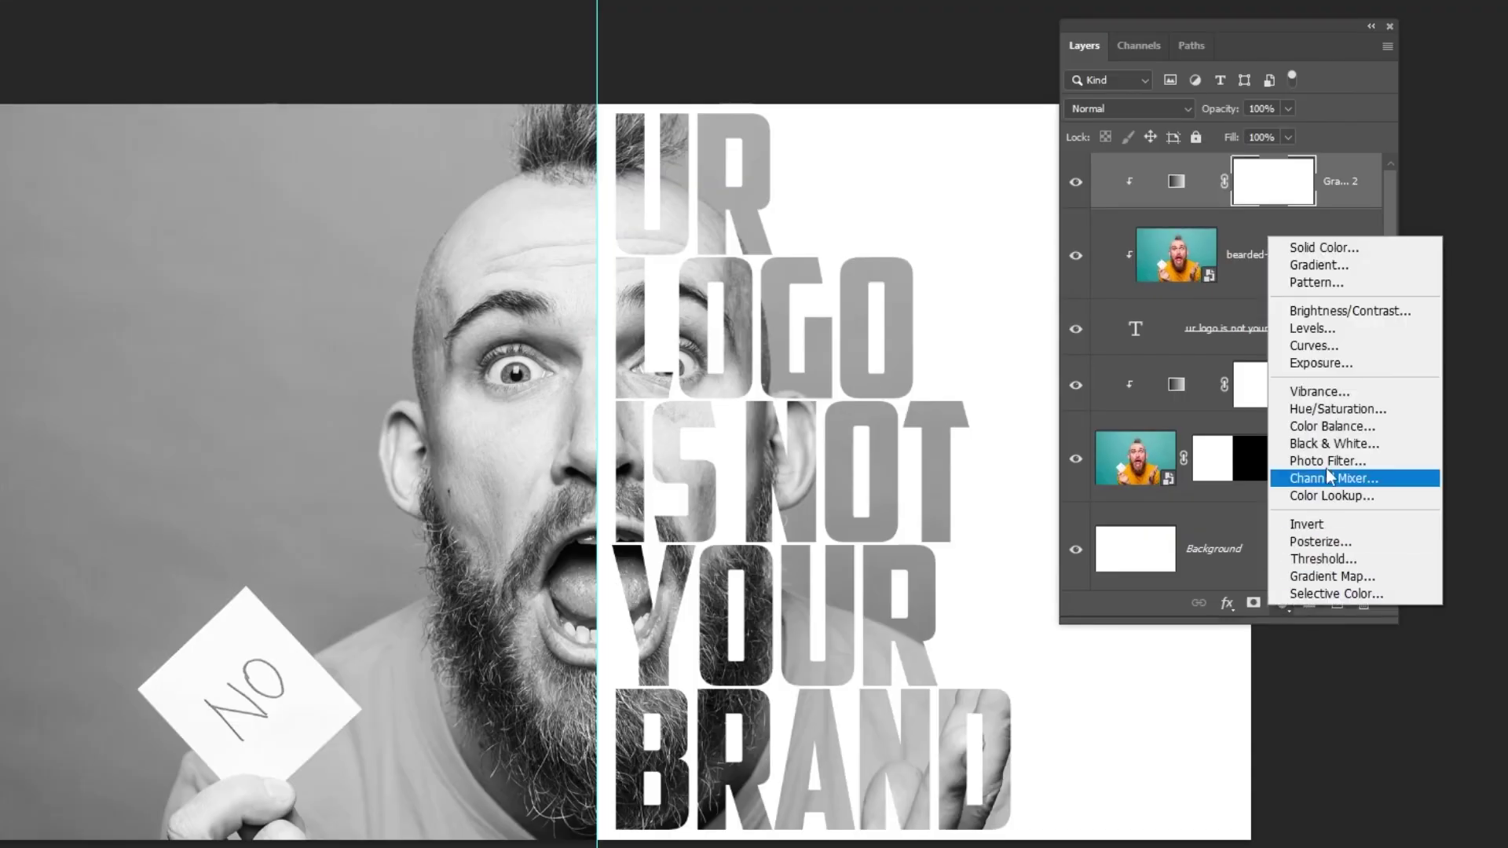
click(1346, 346)
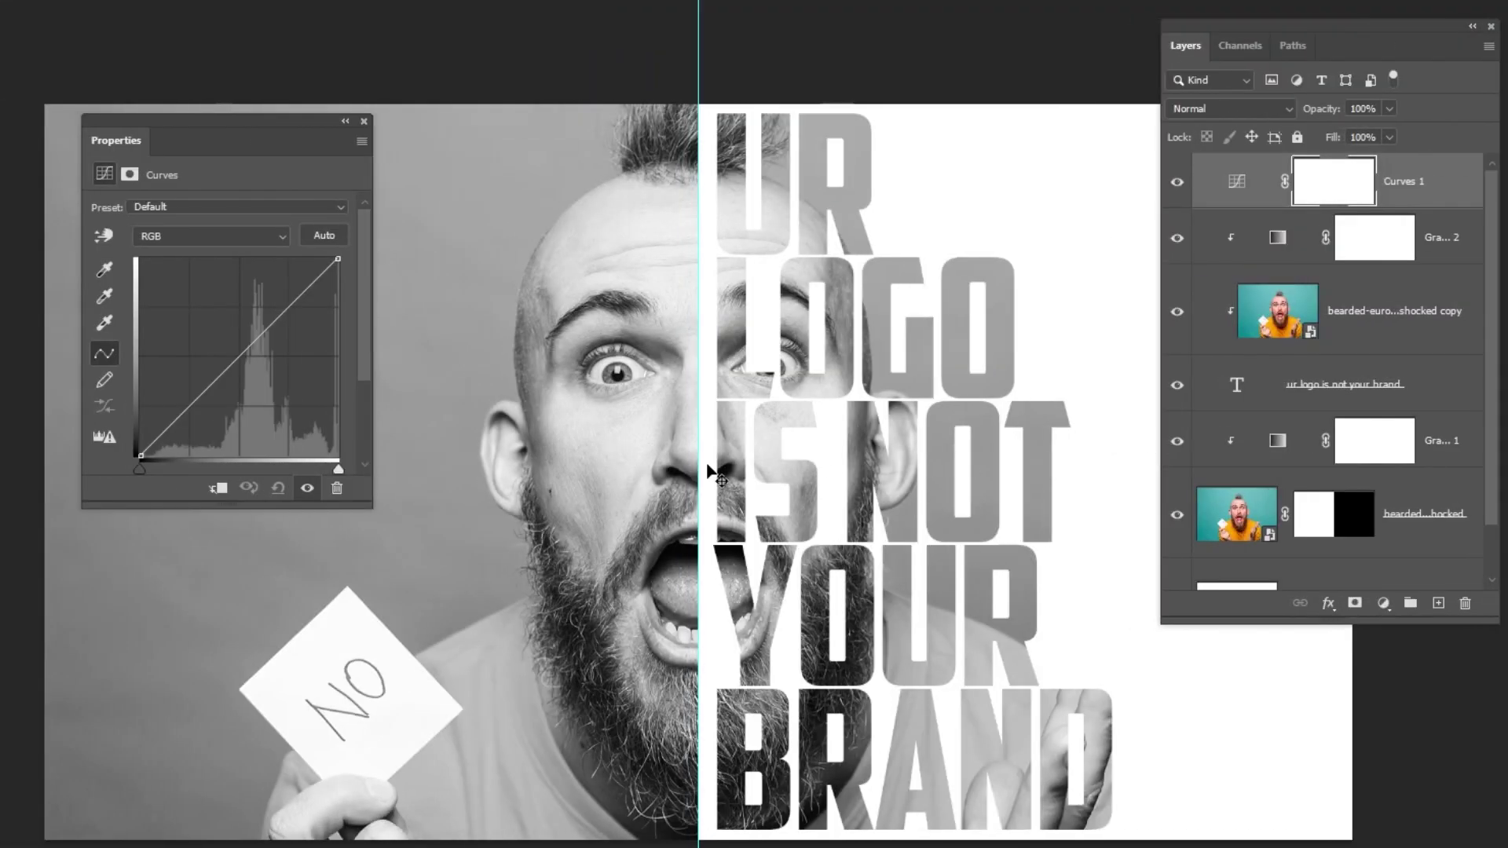
drag(254, 345, 265, 358)
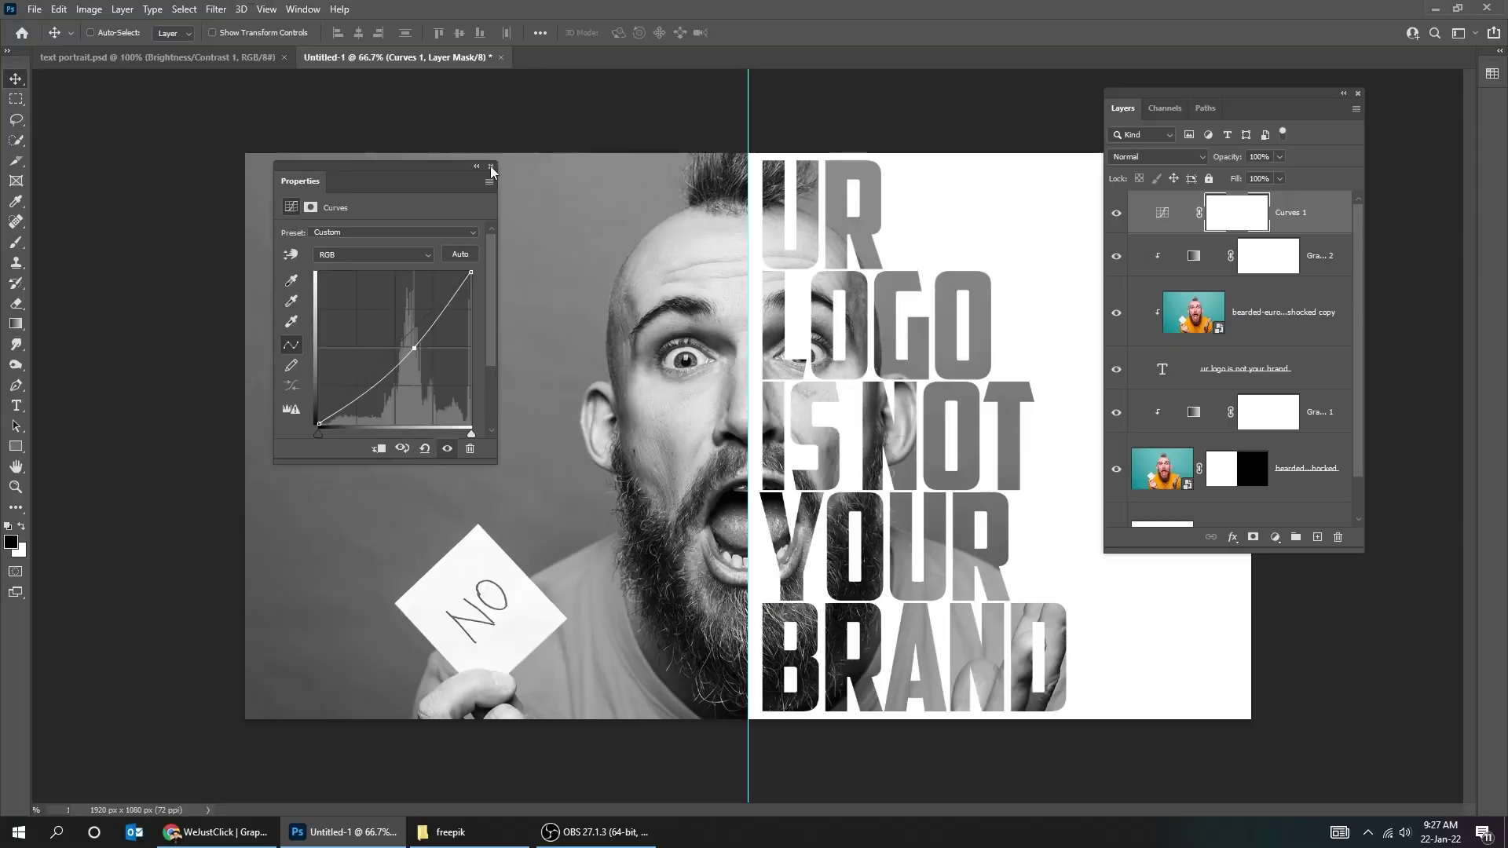
click(364, 121)
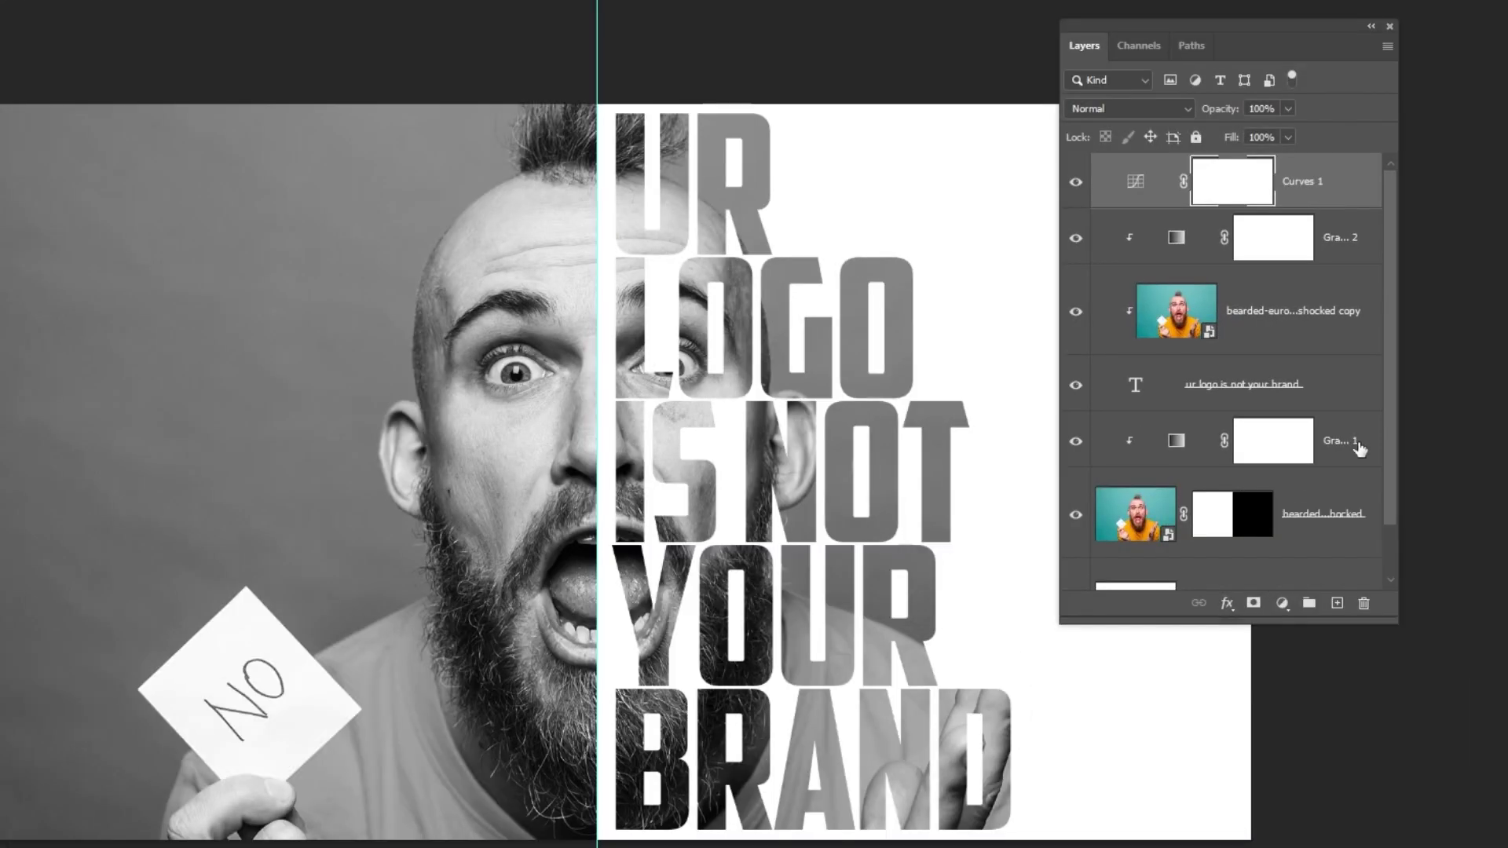
- Select the man's shirt on the masked photo layer with the Quick Selection tool, including the sleeve beside his hand
click(1302, 415)
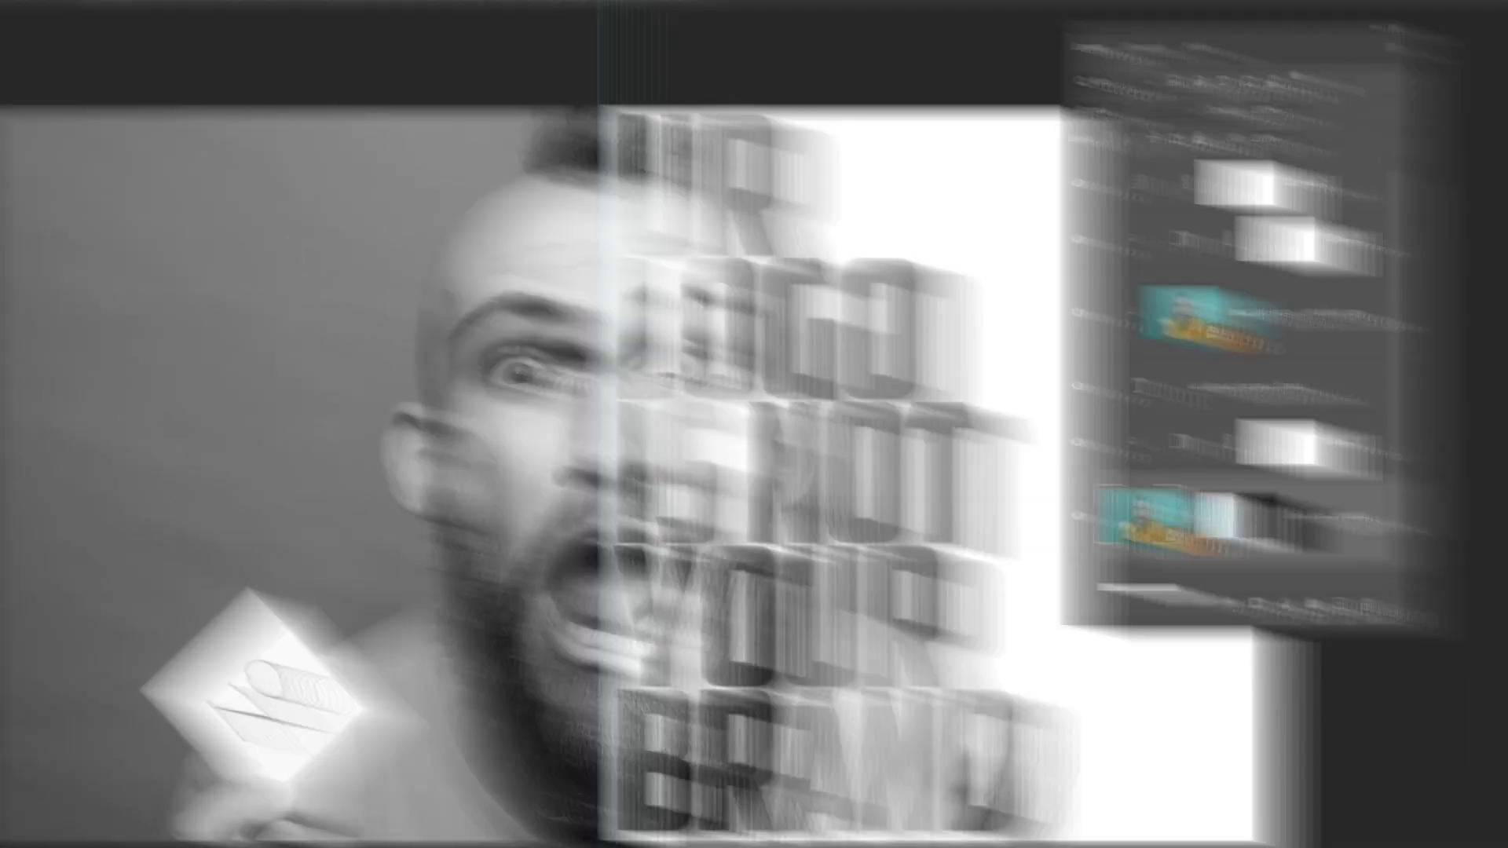
click(30, 182)
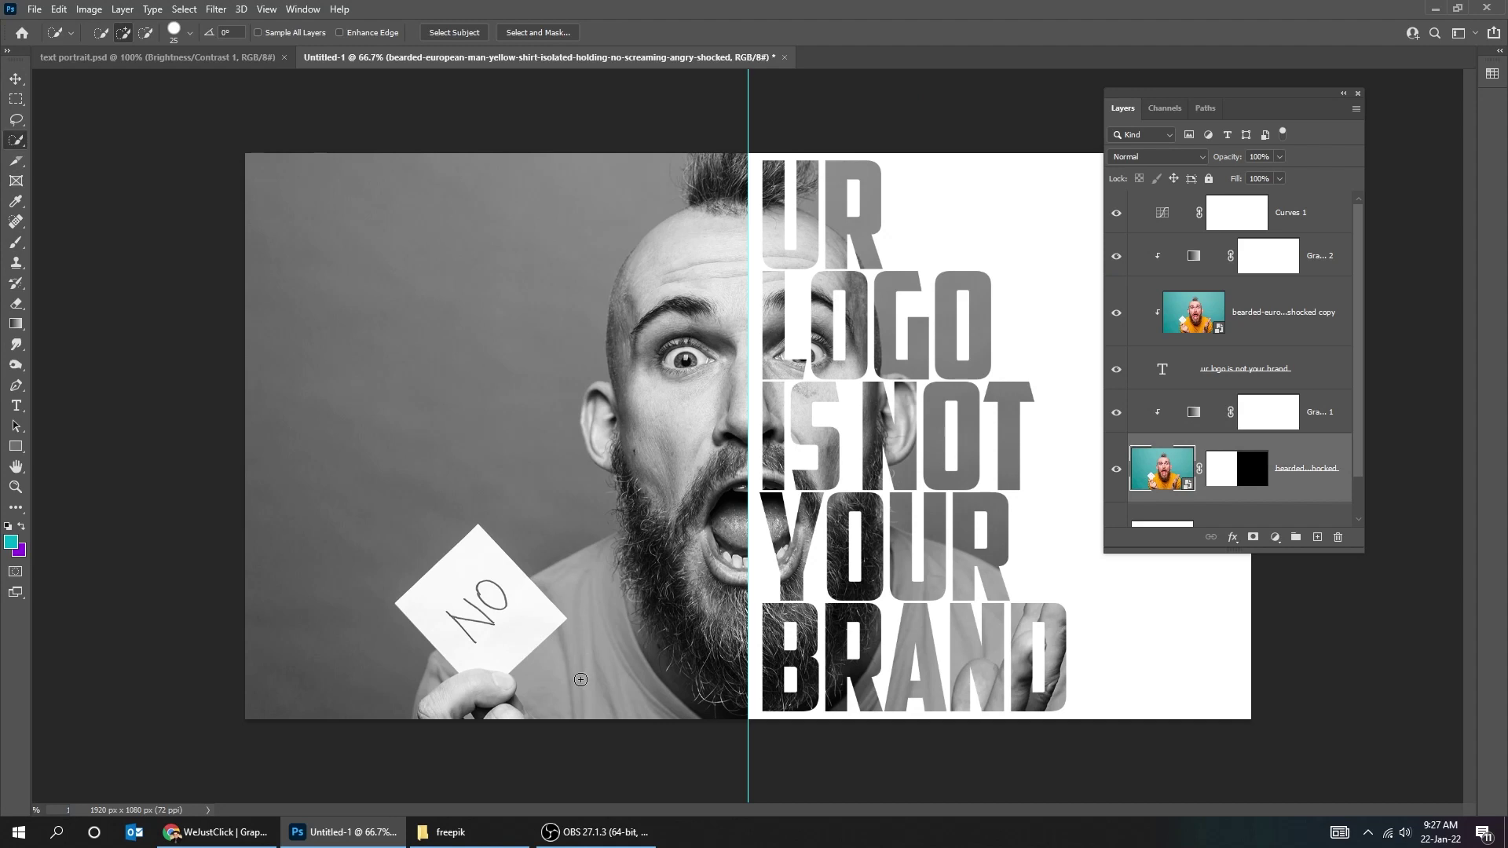
drag(580, 680, 559, 685)
click(421, 690)
- Refine the selection along the sleeve beside the hand, adding missed fabric and subtracting the background outside it
ctrl+click(453, 685)
ctrl+click(453, 684)
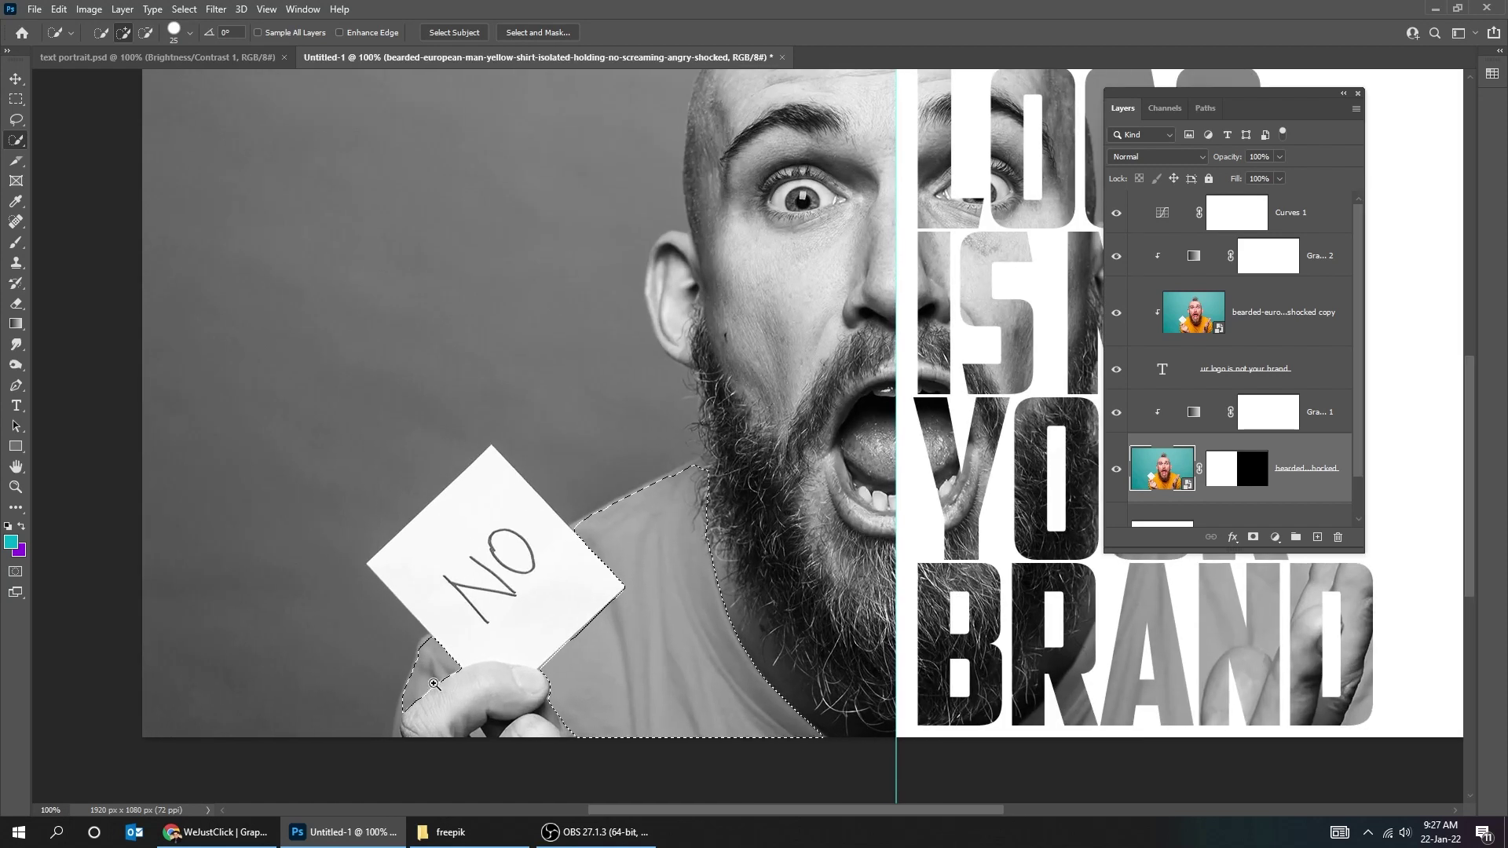
ctrl+click(452, 685)
drag(400, 721, 426, 539)
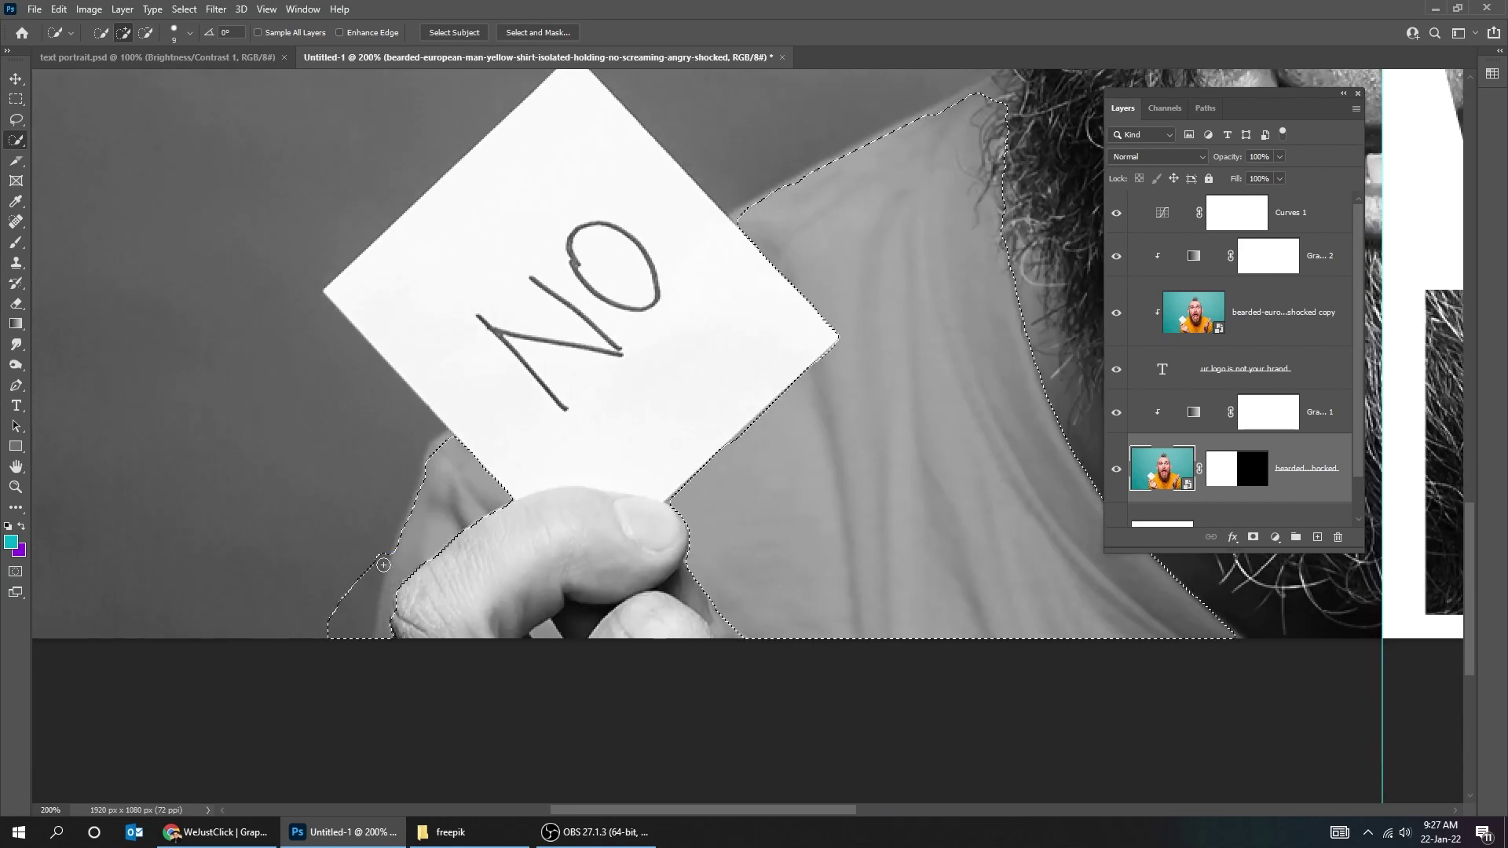
key(alt)
mouse_move(370, 560)
mouse_down()
mouse_move(356, 611)
mouse_move(377, 524)
mouse_move(346, 643)
mouse_up()
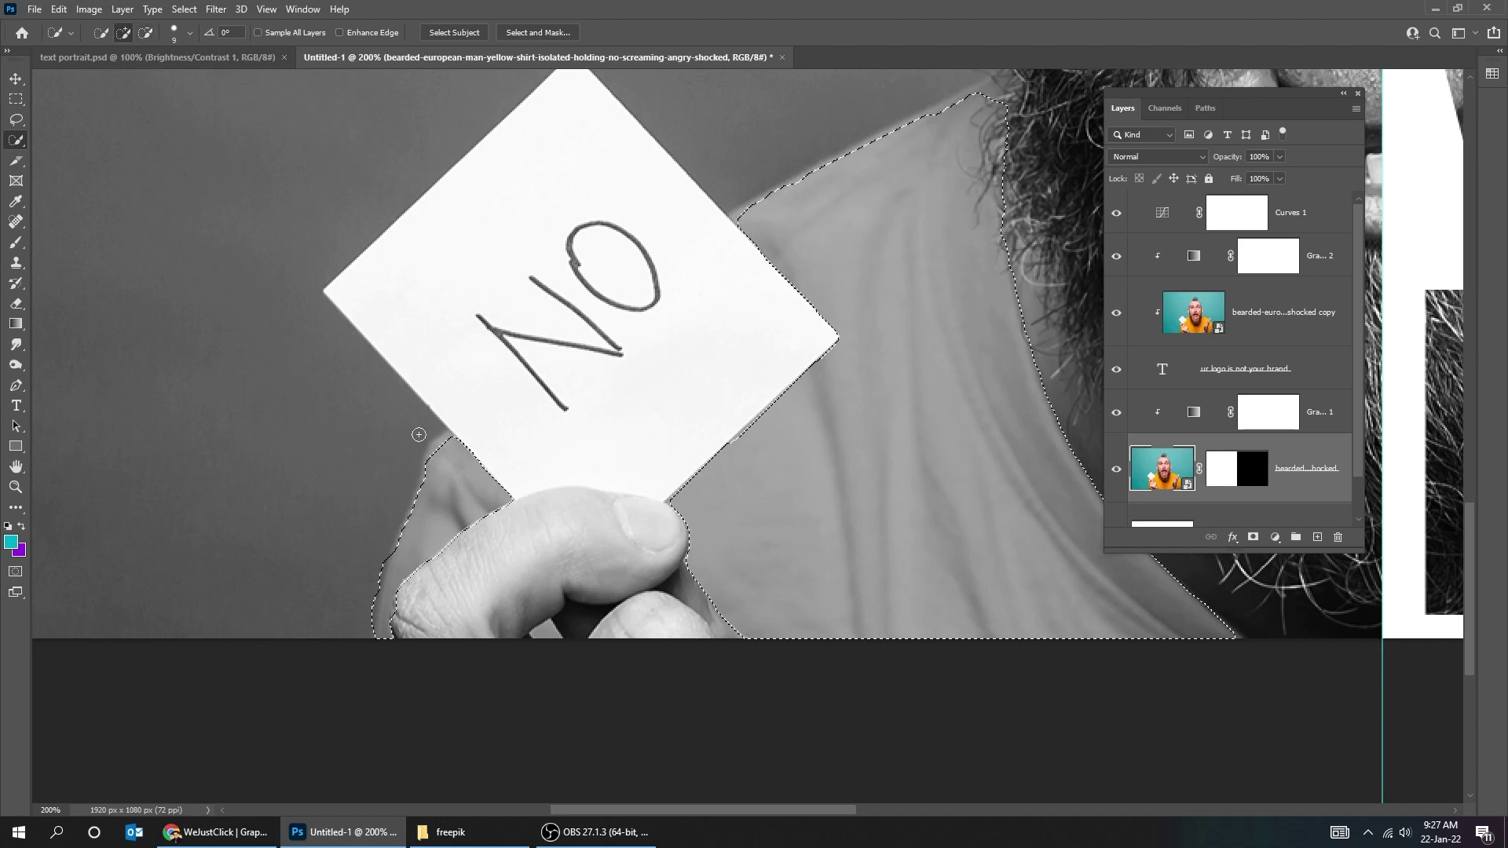
click(442, 449)
- Adjust the shirt selection around the lower fingers holding the card, and check its edge along the beard
key(space)
mouse_move(980, 440)
mouse_down()
mouse_move(478, 465)
mouse_move(499, 486)
mouse_up()
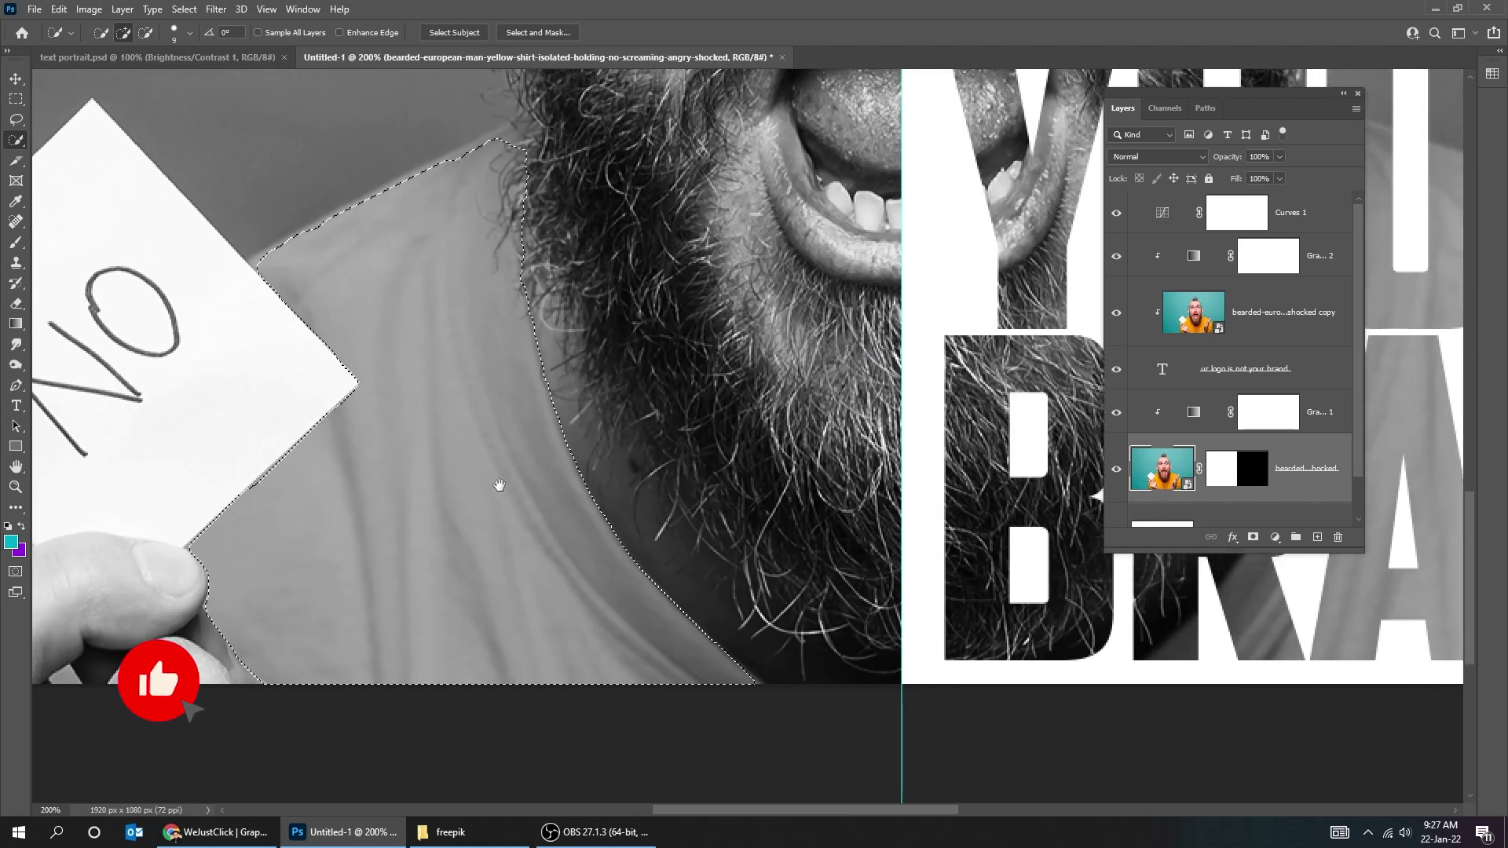
click(233, 651)
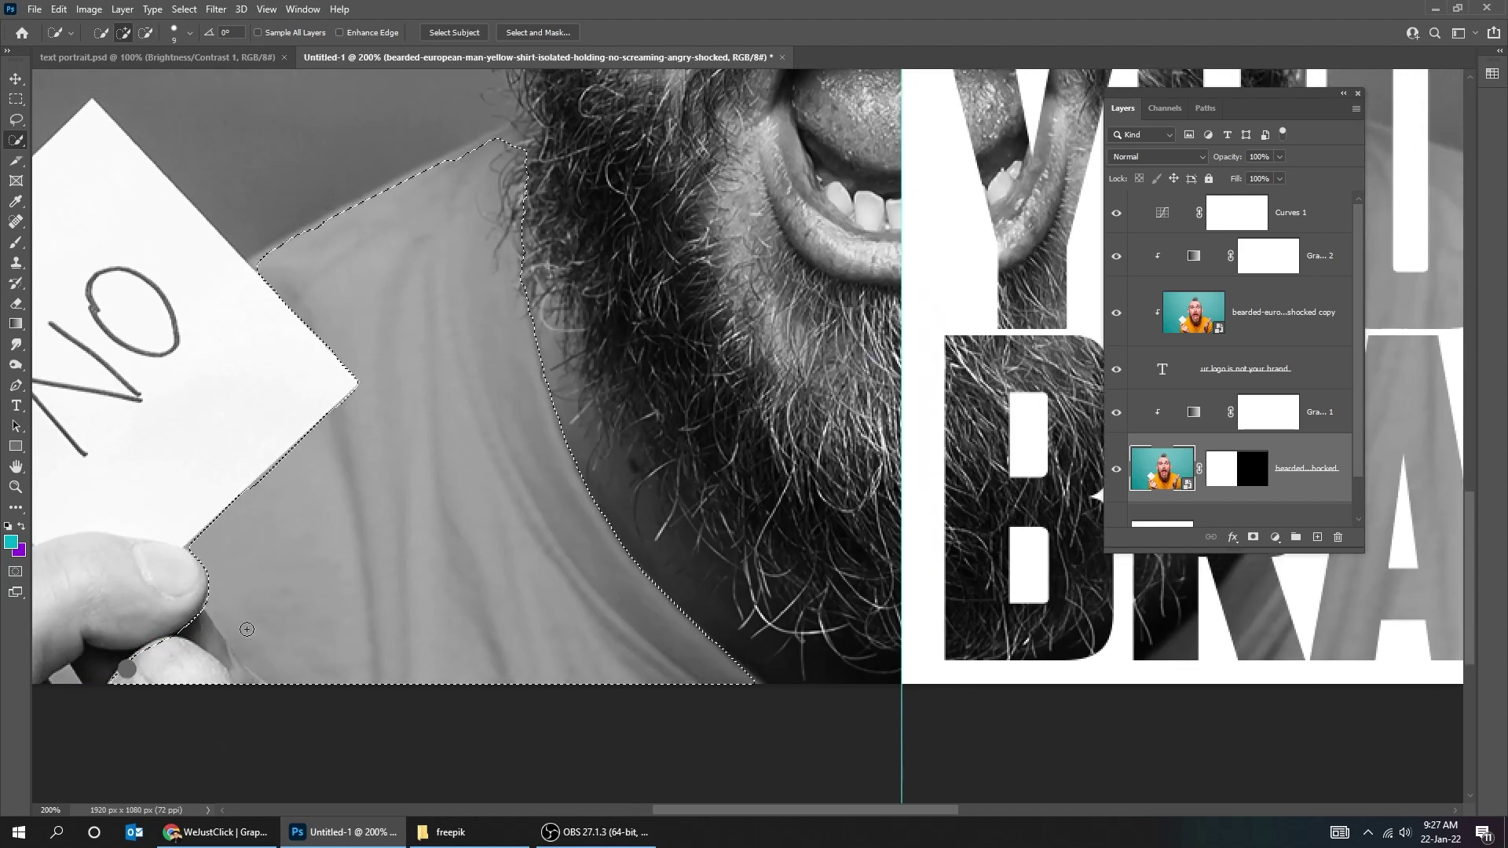
scroll(397, 590, up, 2)
scroll(454, 579, right, 4)
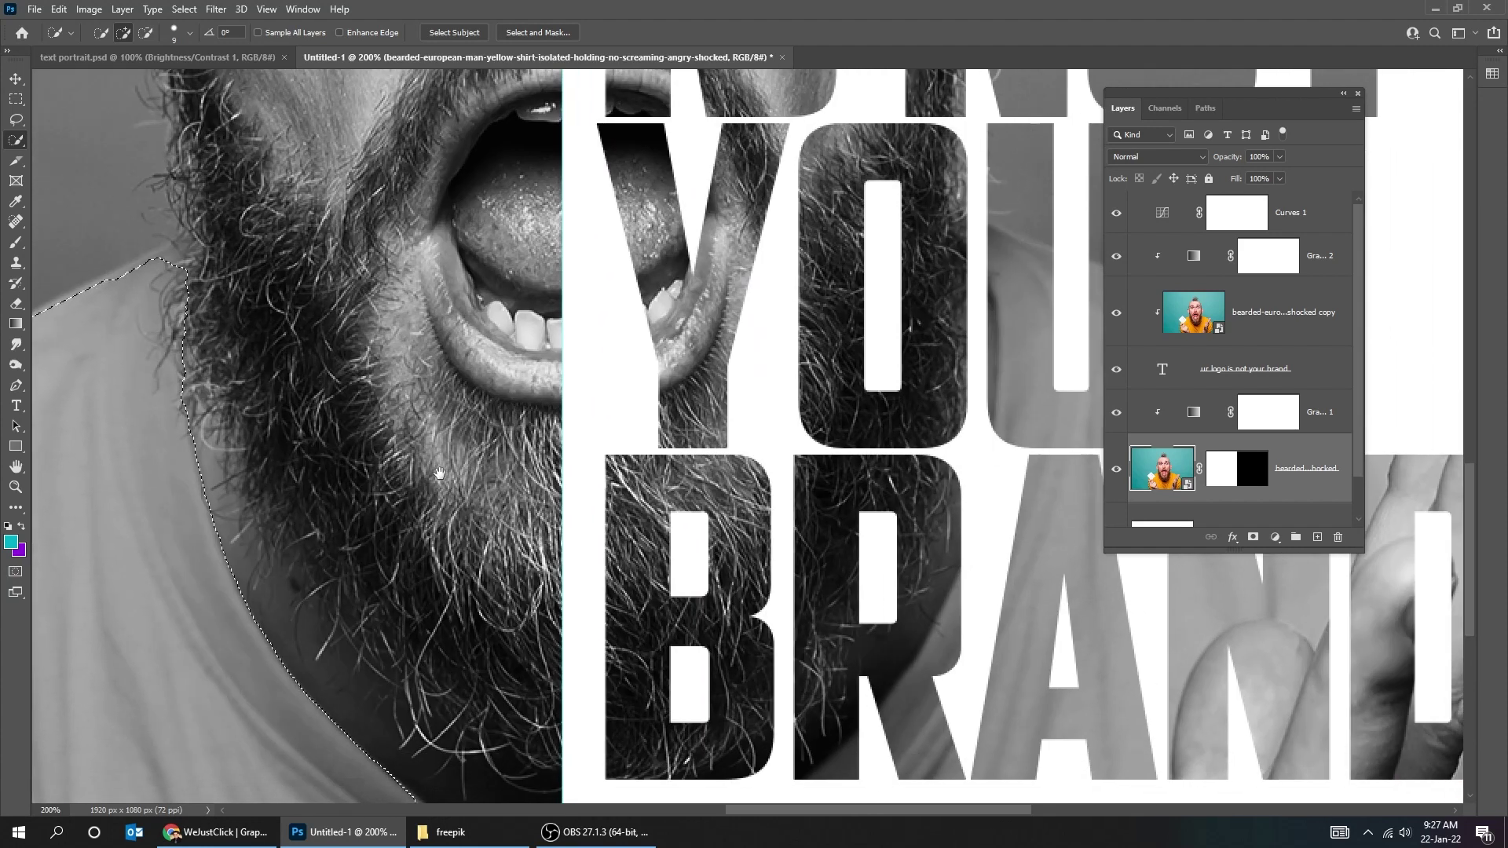
scroll(440, 474, up, 7)
scroll(439, 474, left, 3)
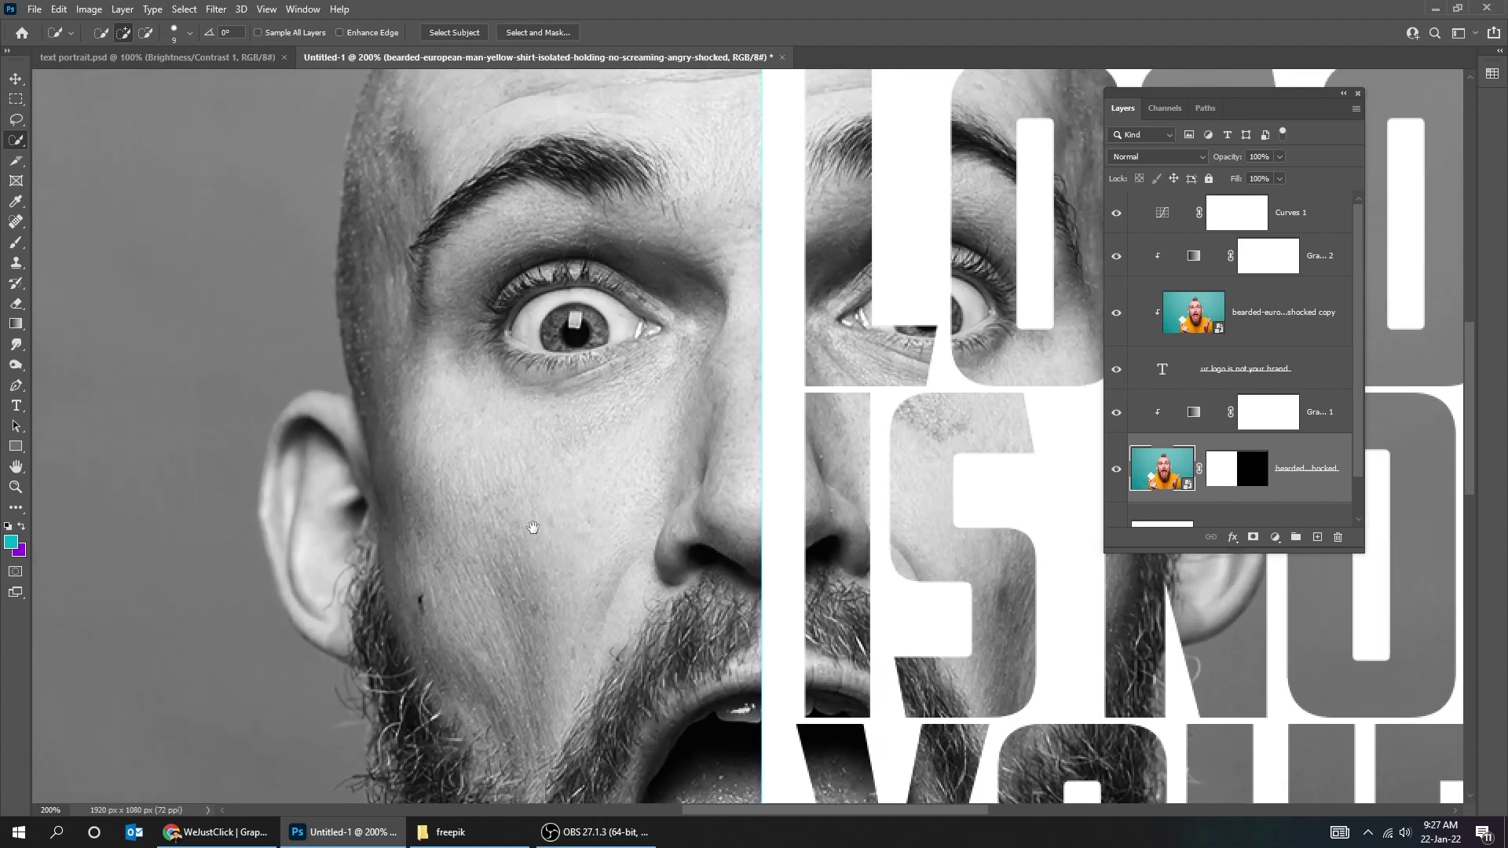
key(ctrl+minus)
key(ctrl+minus)
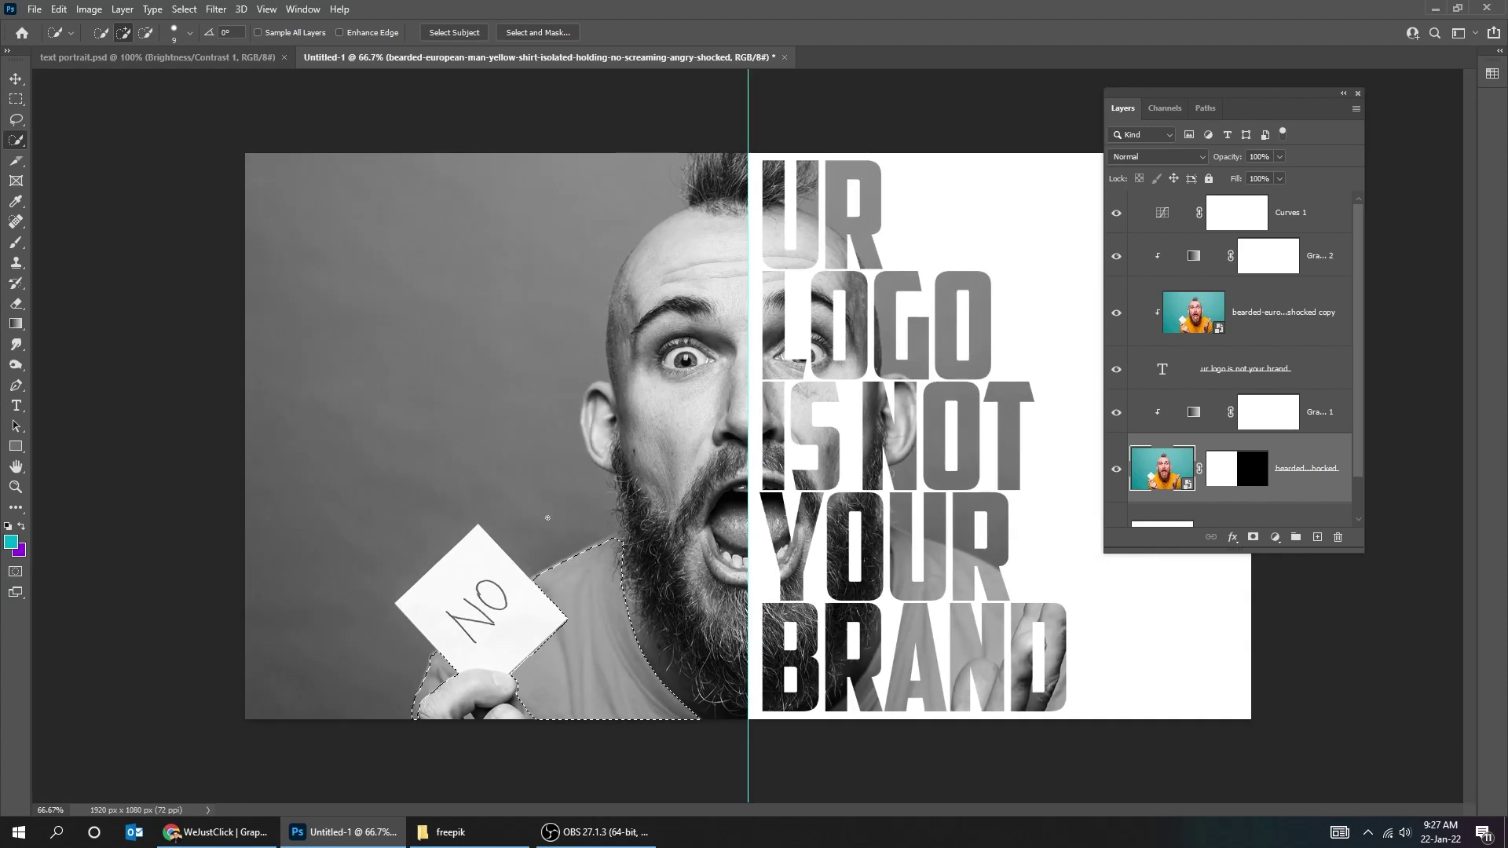
- Add a Solid Color fill layer from the shirt selection, directly above the gradient map clipped to the masked photo
key(v)
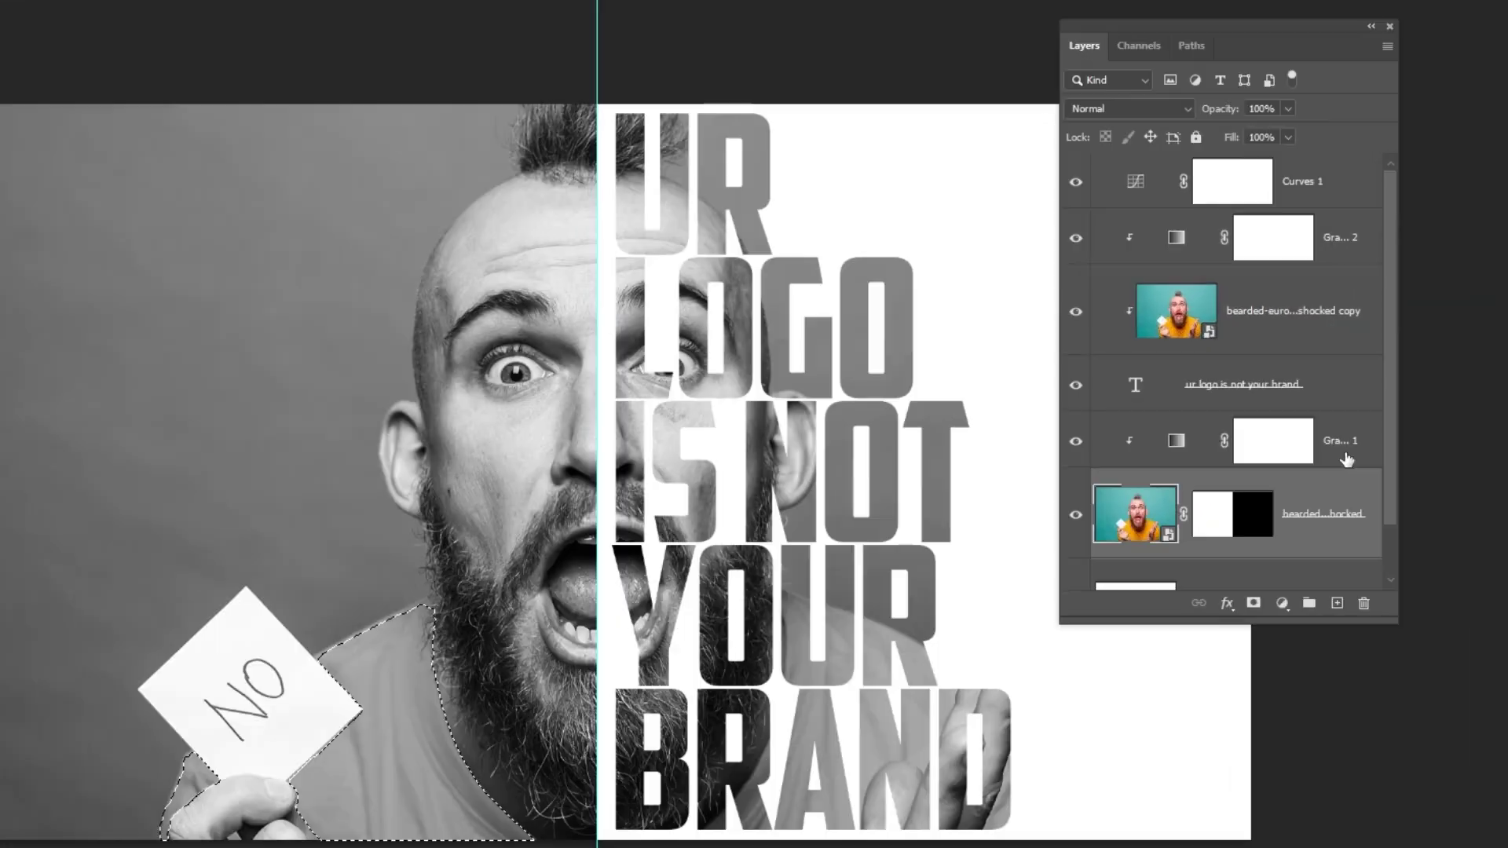
click(1324, 407)
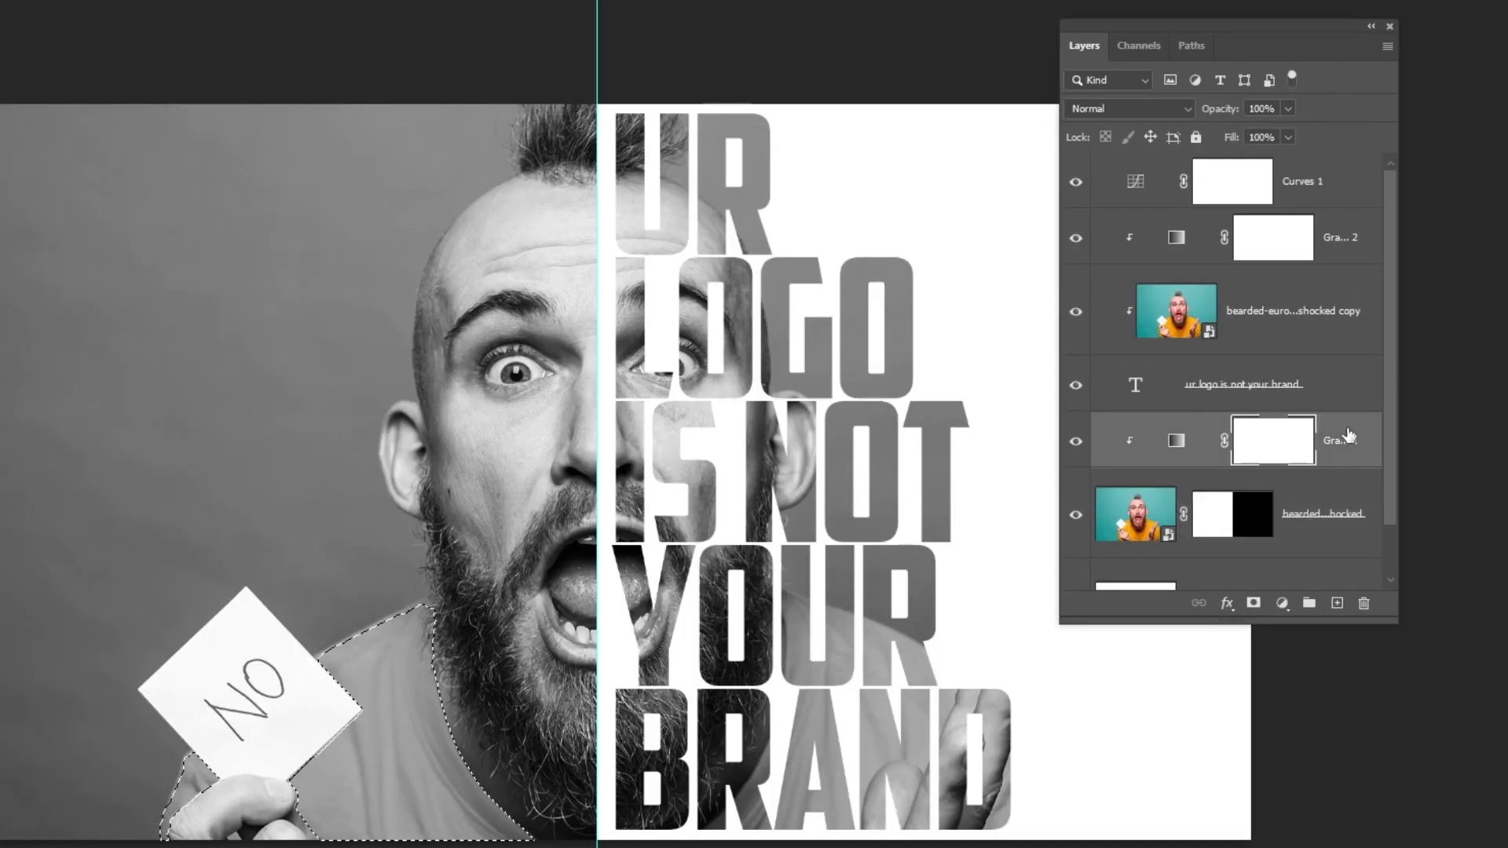
drag(1307, 50, 1274, 54)
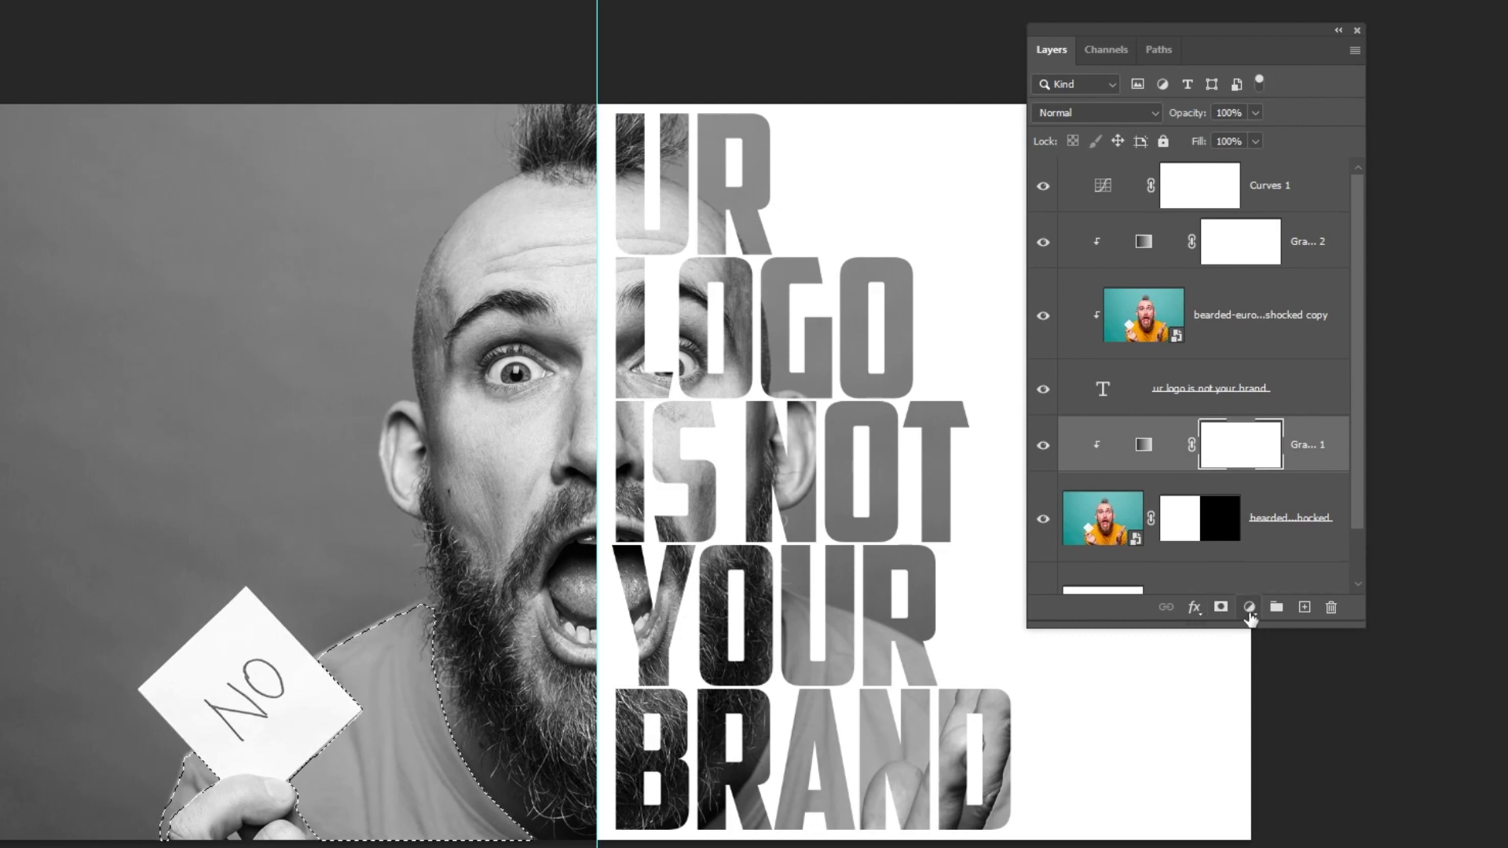
click(1250, 611)
click(1281, 254)
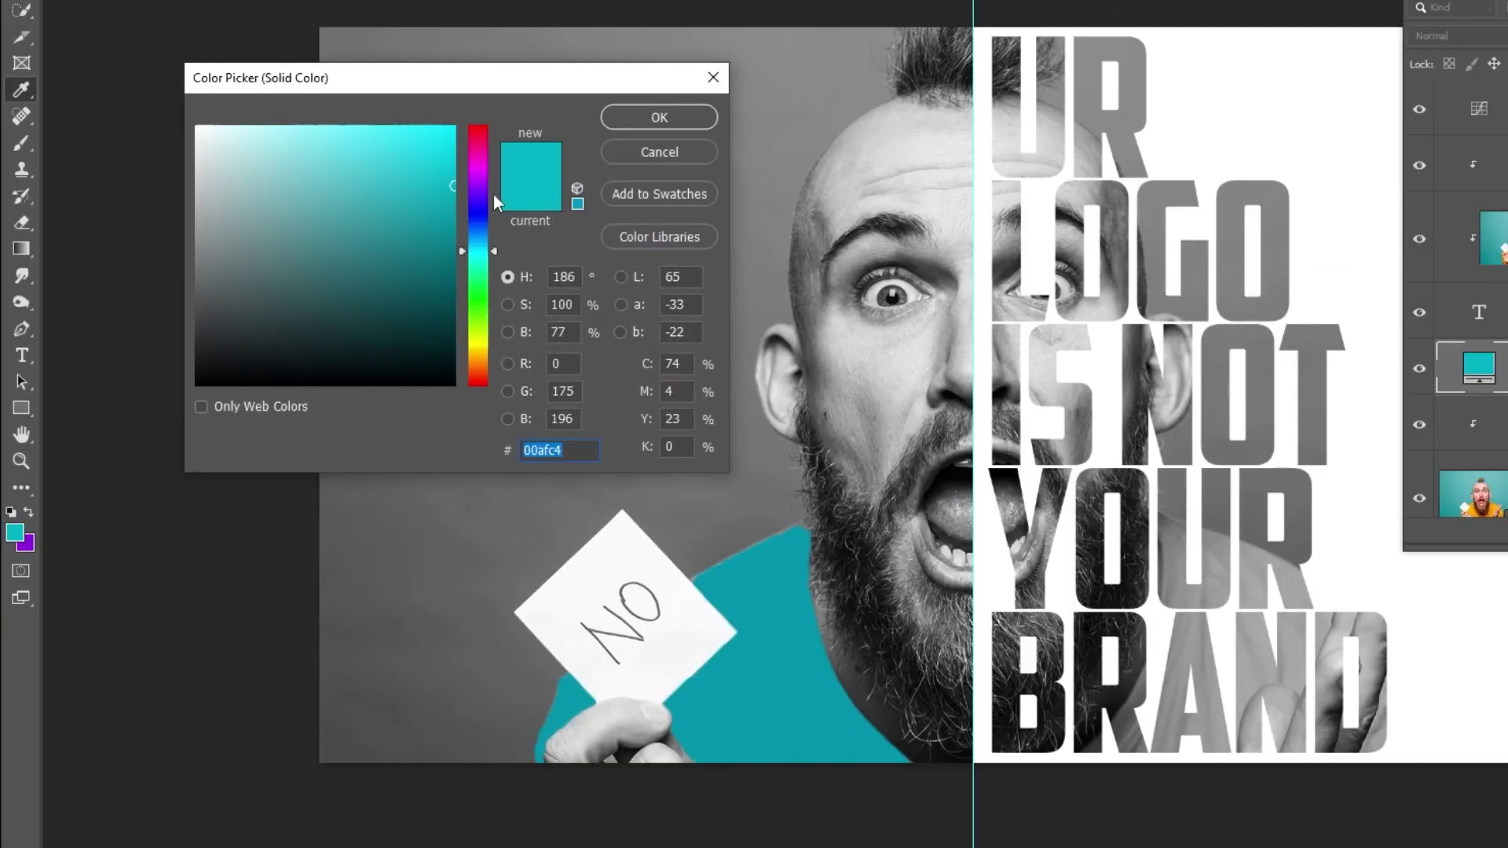
- Set the shirt fill's colour to the purple background swatch #9305e2 and its blend mode to Color
mouse_move(487, 182)
mouse_down()
mouse_move(444, 136)
mouse_move(454, 150)
mouse_up()
click(435, 151)
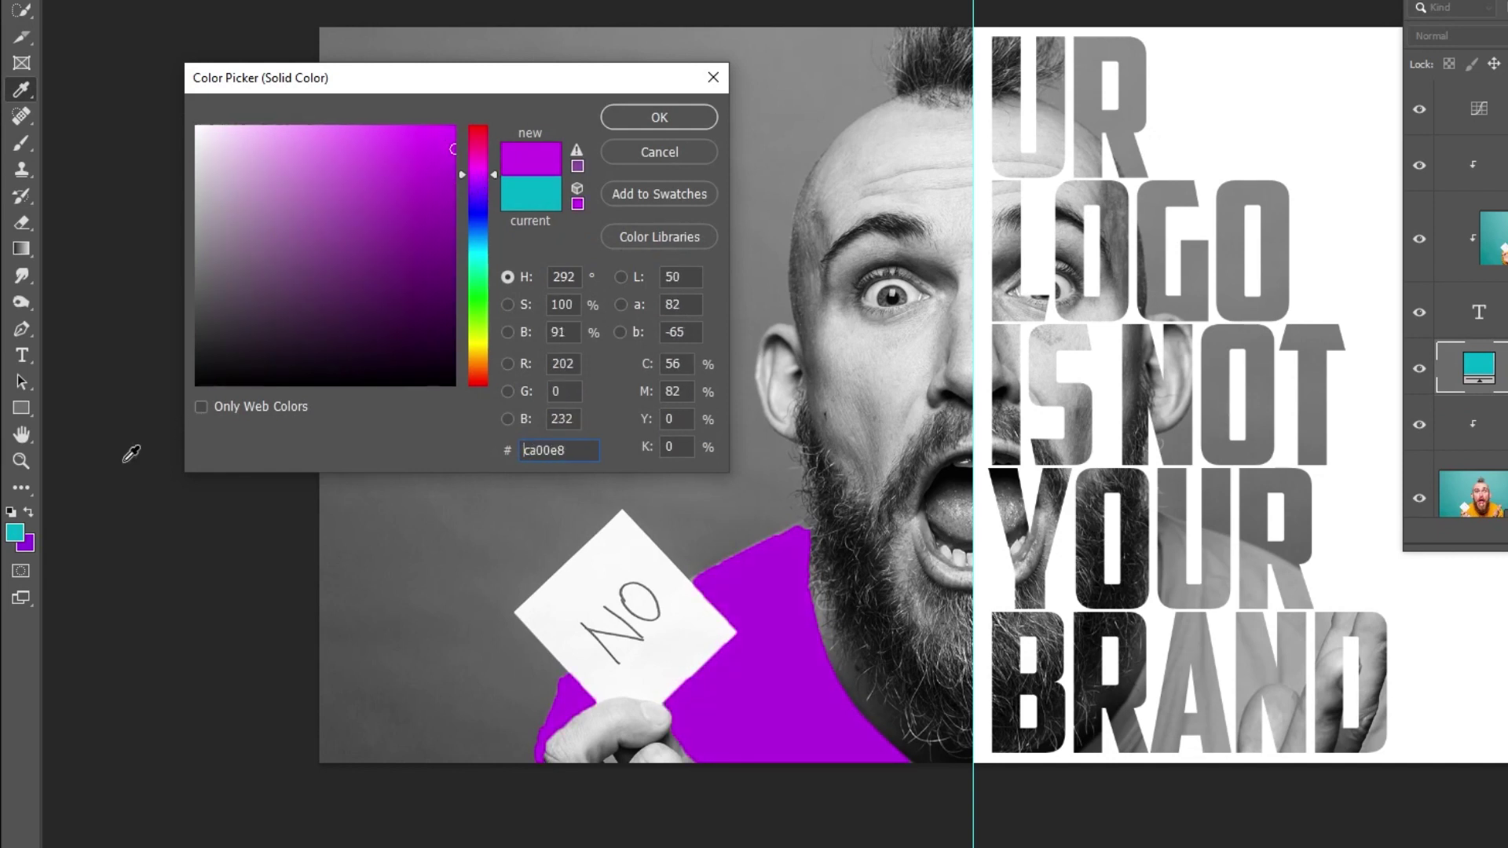
click(34, 545)
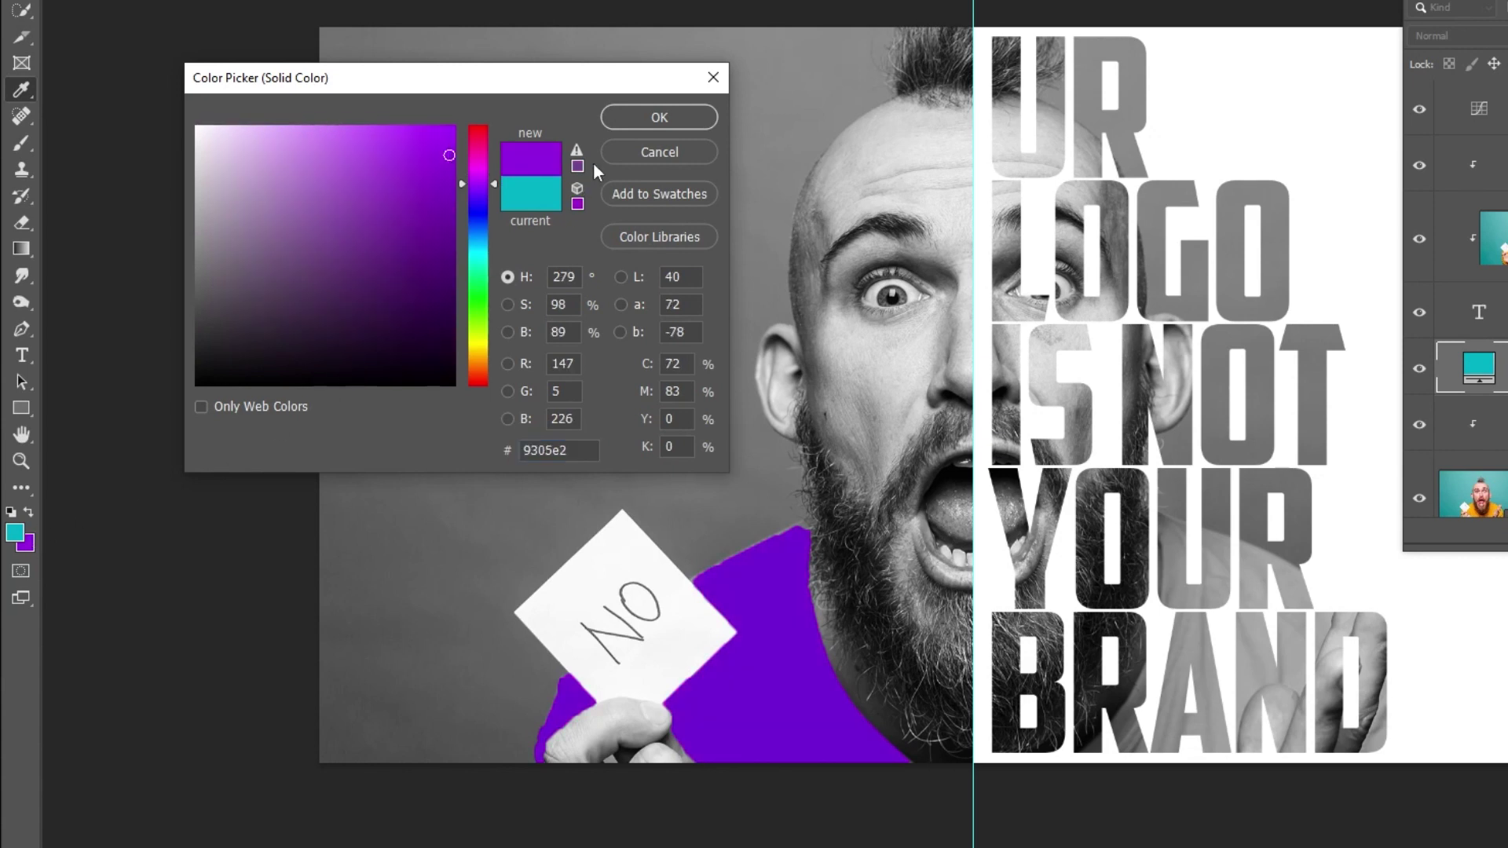
click(646, 126)
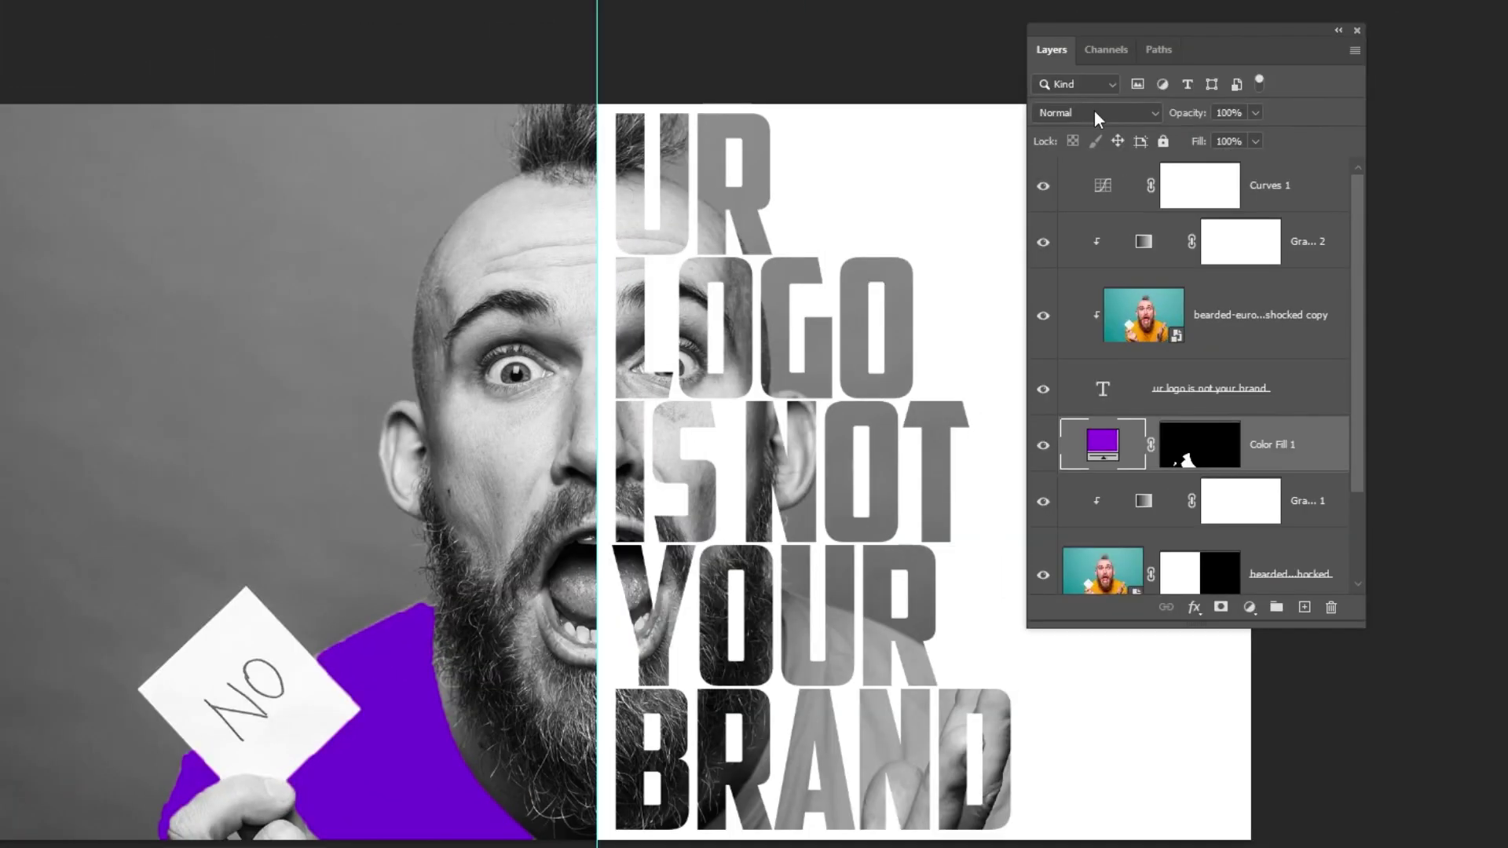
click(1472, 33)
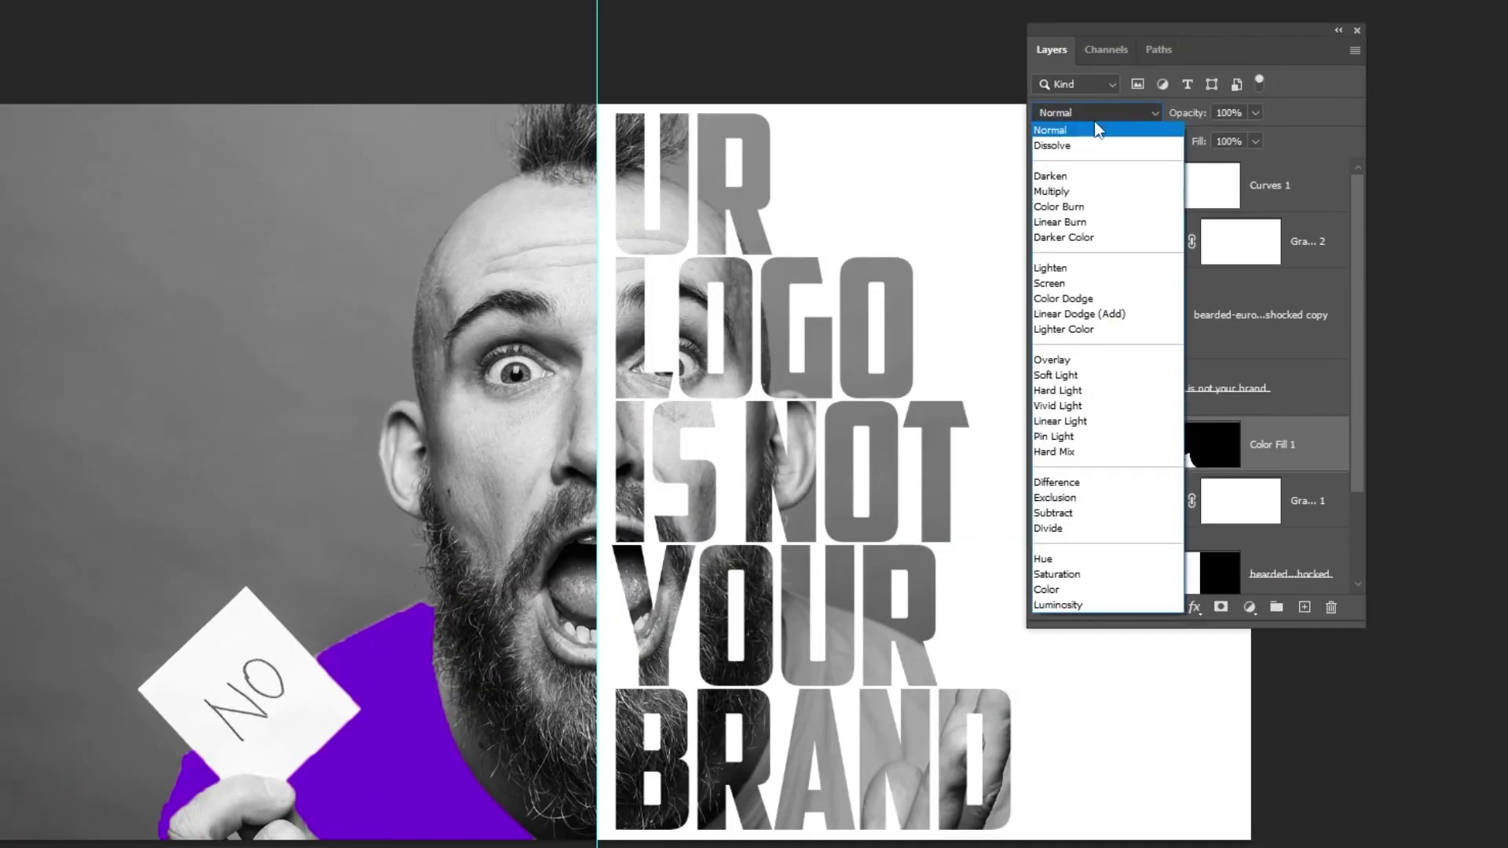
click(1067, 590)
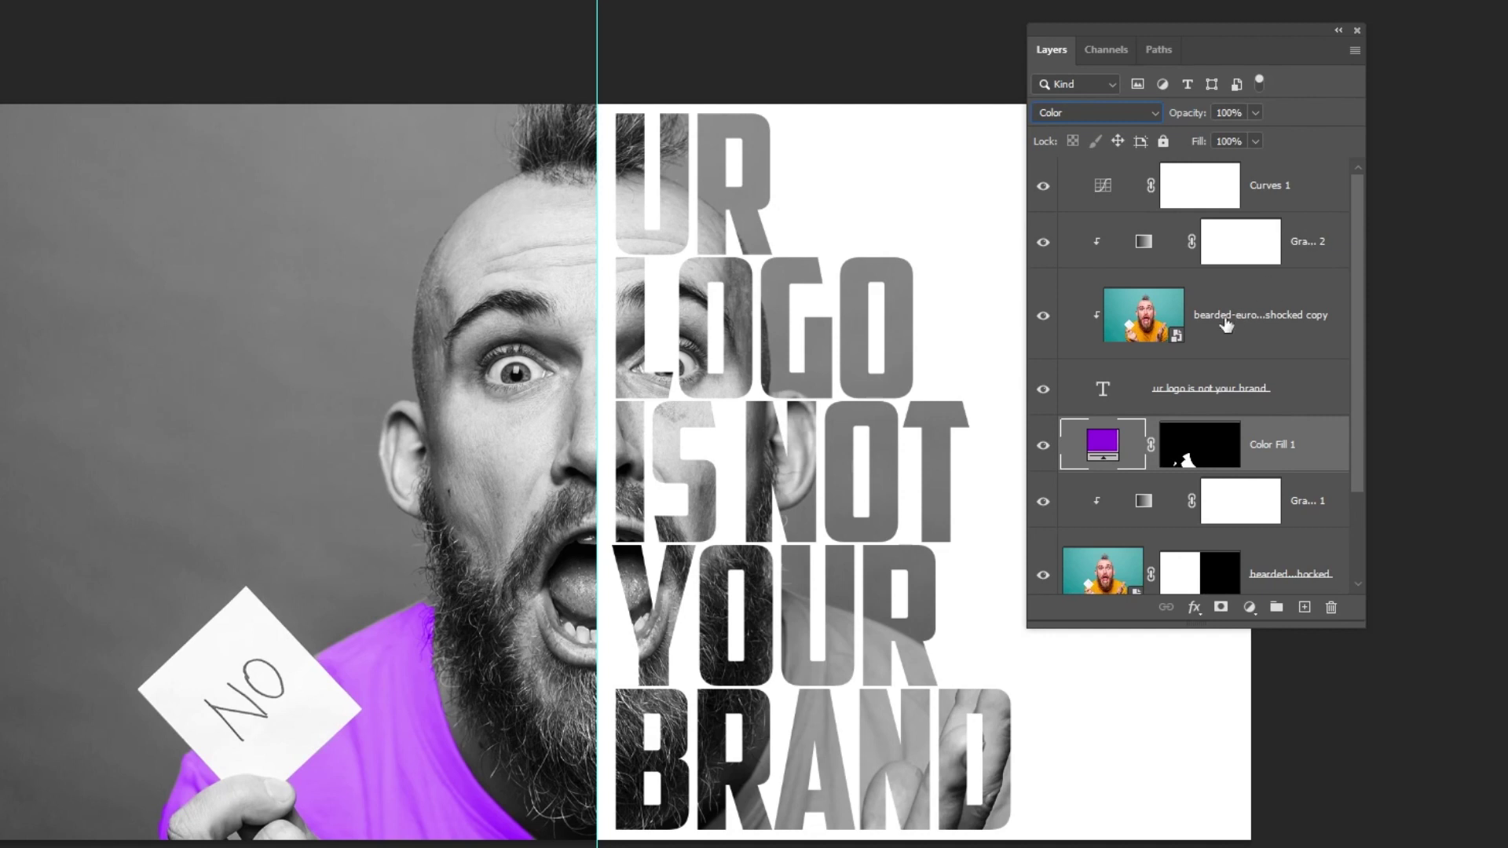
- Select the shirt area inside the text half with the Quick Selection tool on the clipped photo copy layer
click(1155, 333)
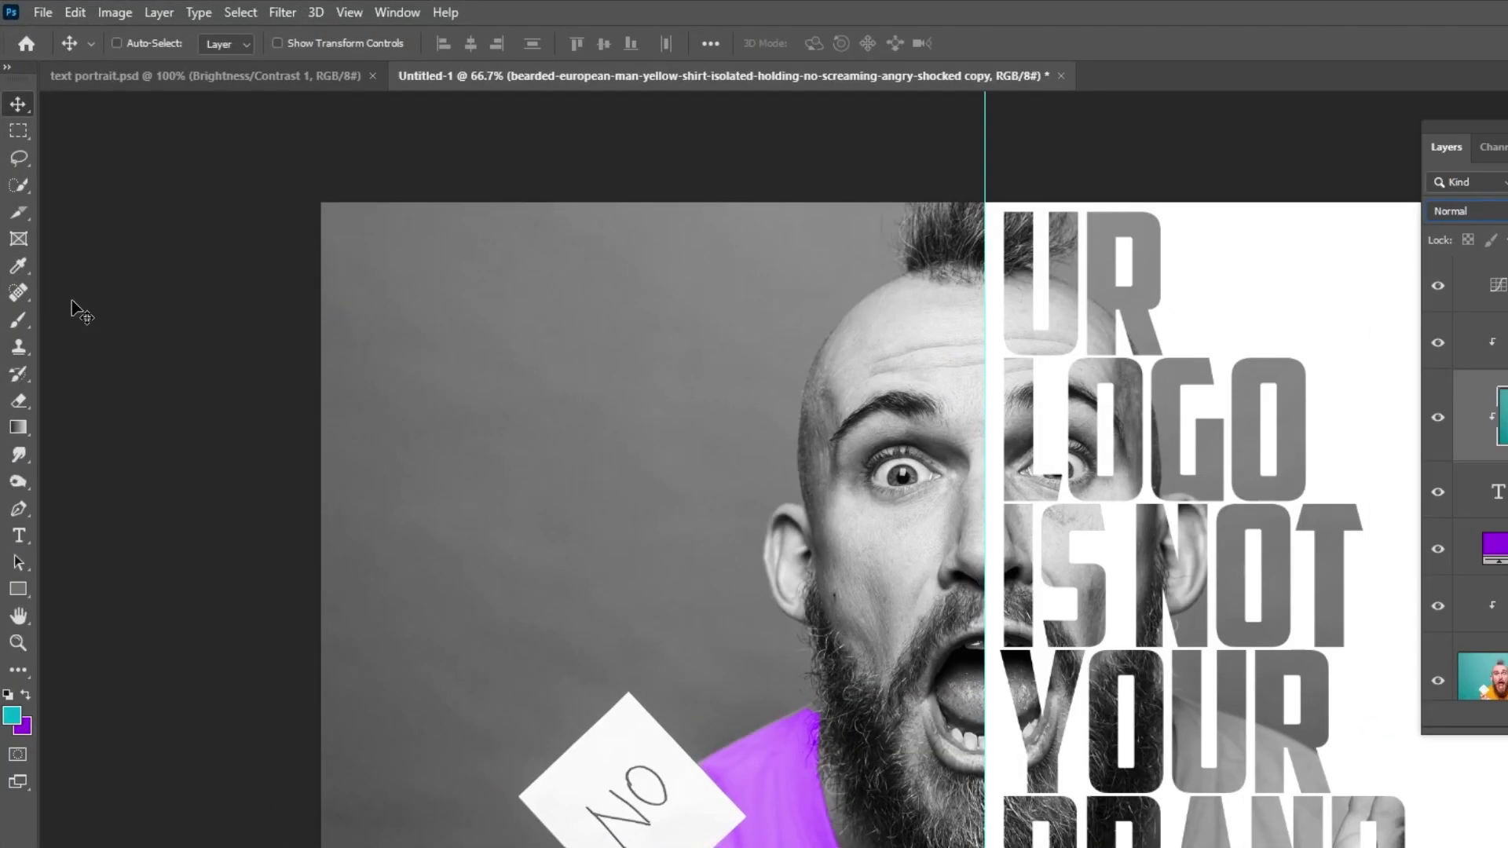
key(w)
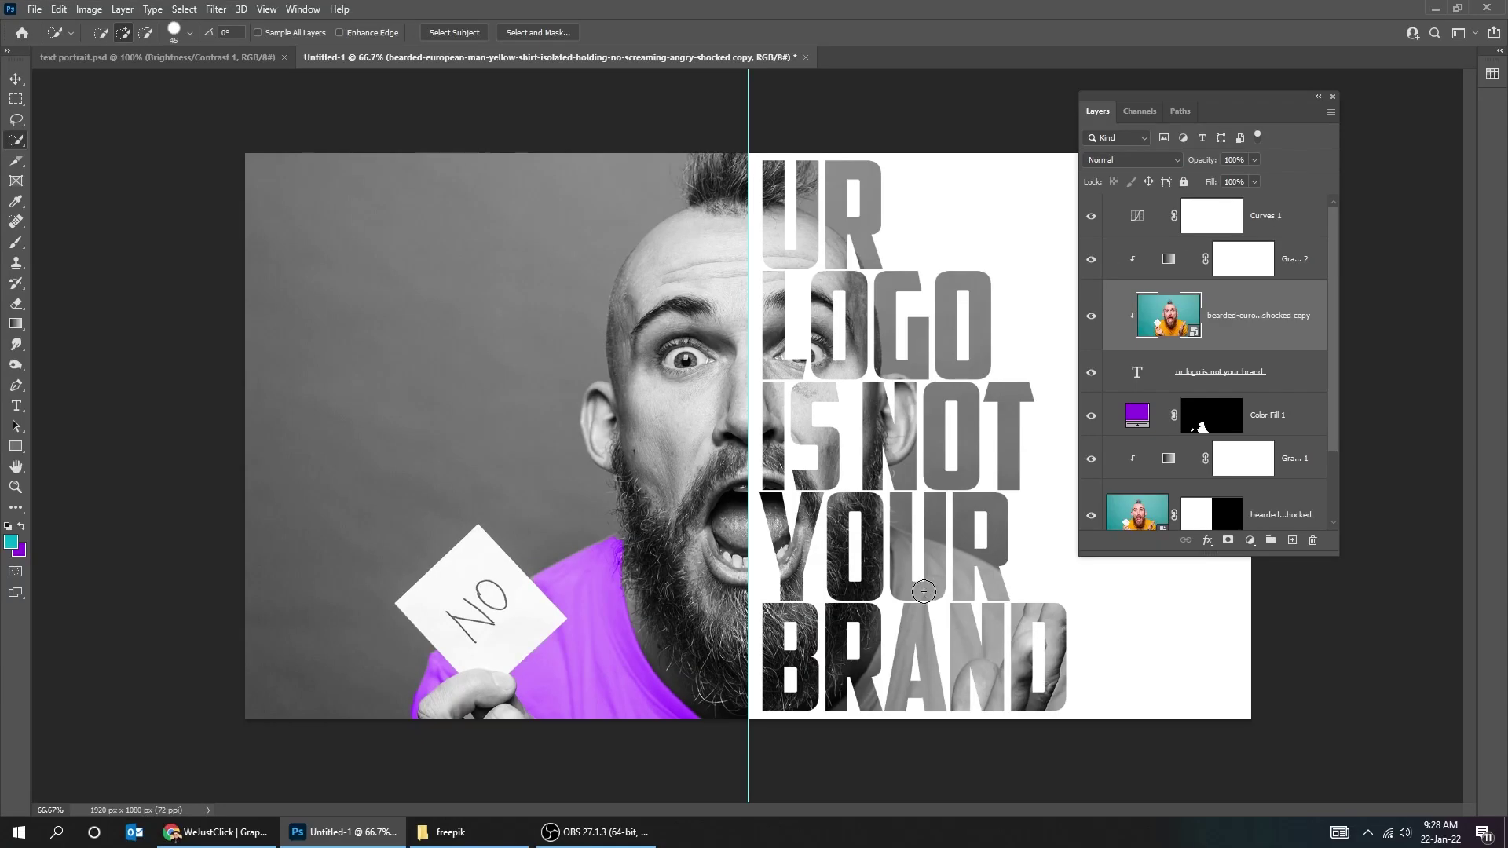
drag(959, 630, 970, 617)
- Add a purple #9305e2 Solid Color fill from the selection above the Curves layer and set its blend mode to Color
click(1292, 222)
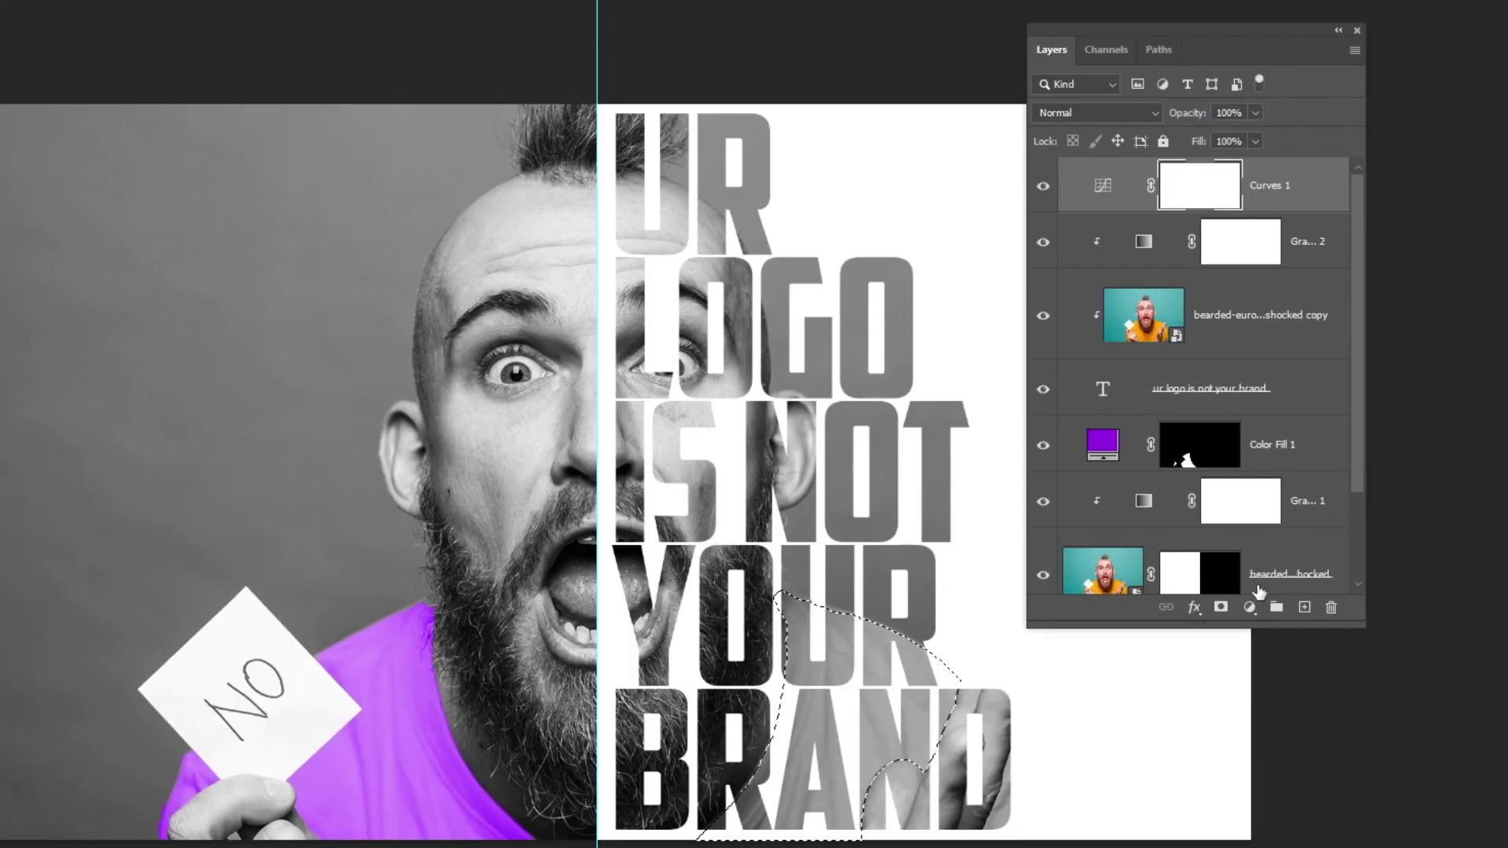
click(1250, 607)
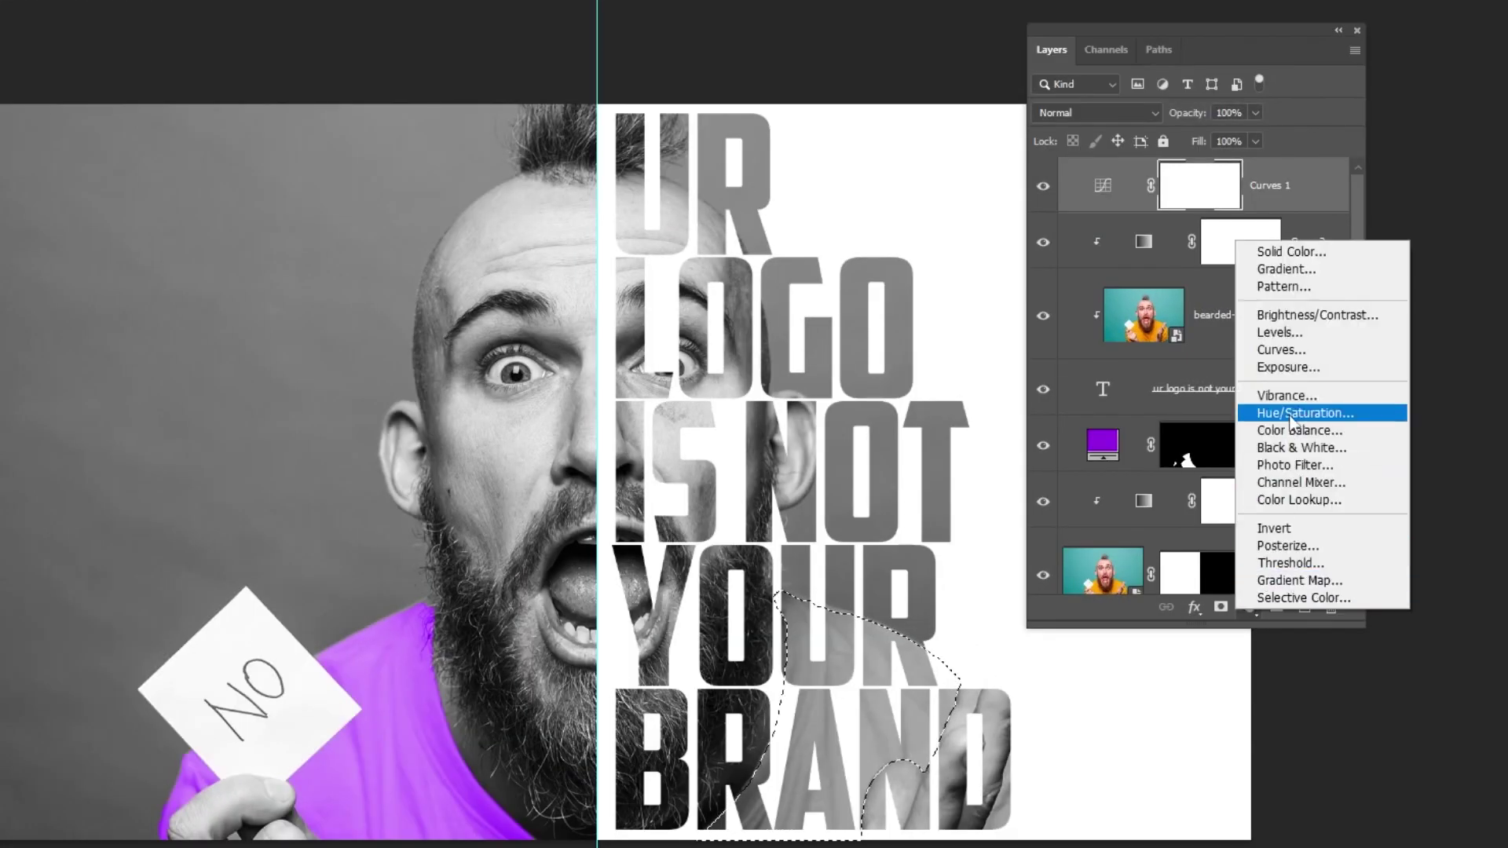
click(1289, 251)
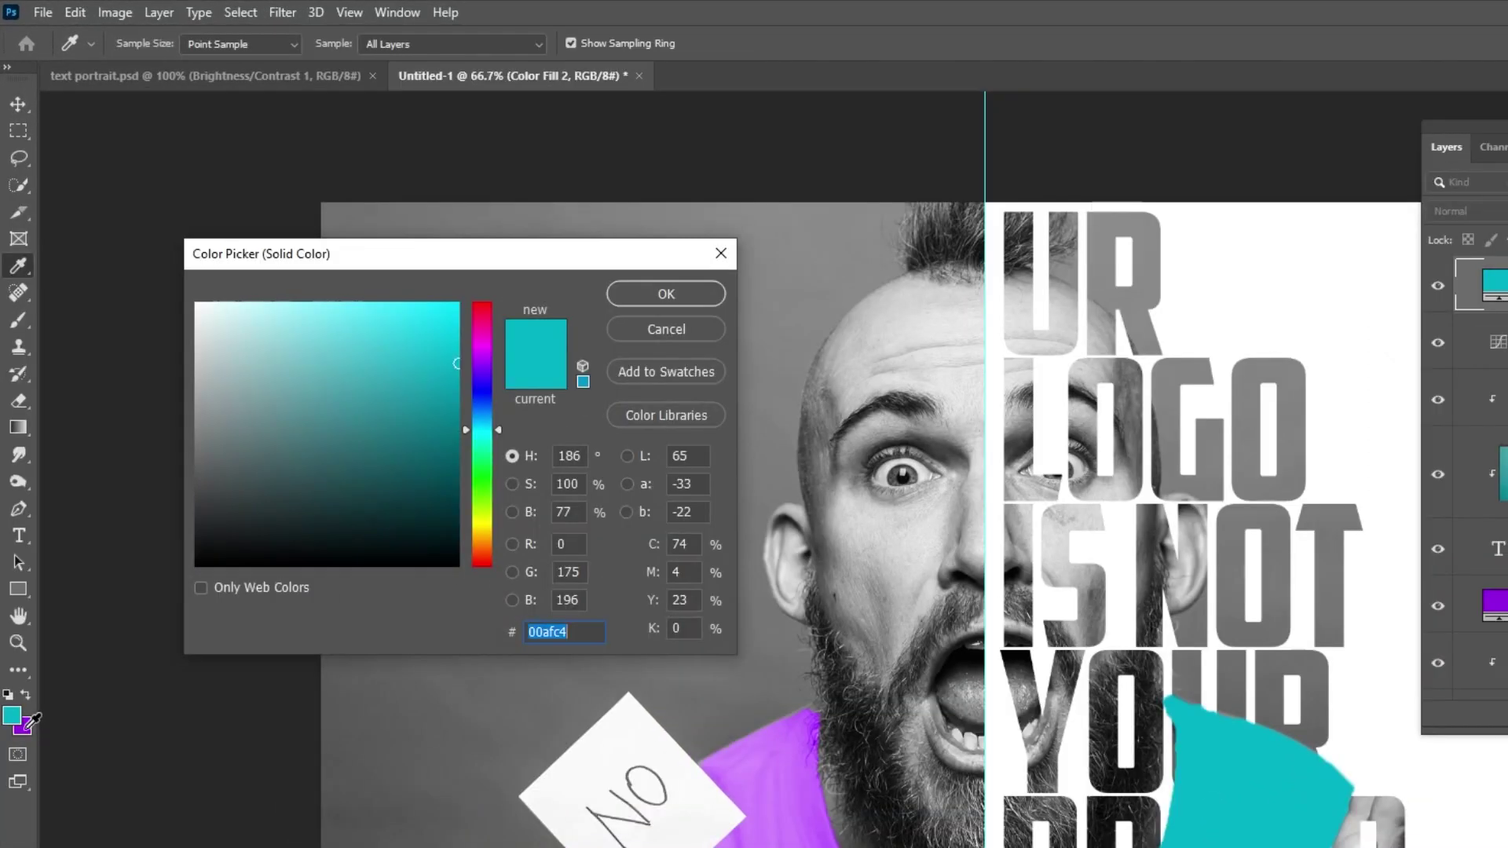
click(27, 729)
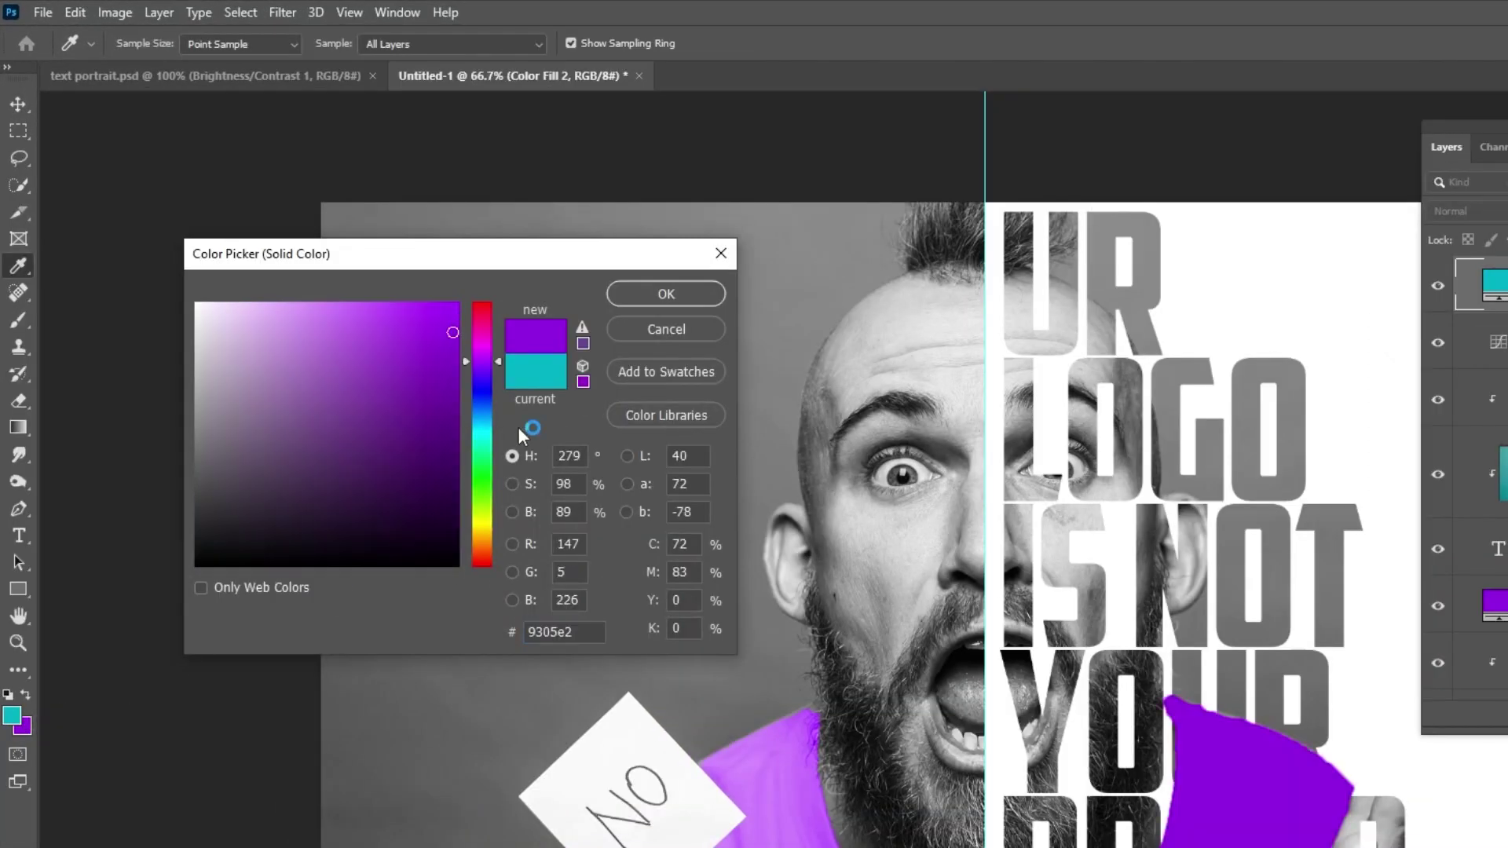
click(667, 293)
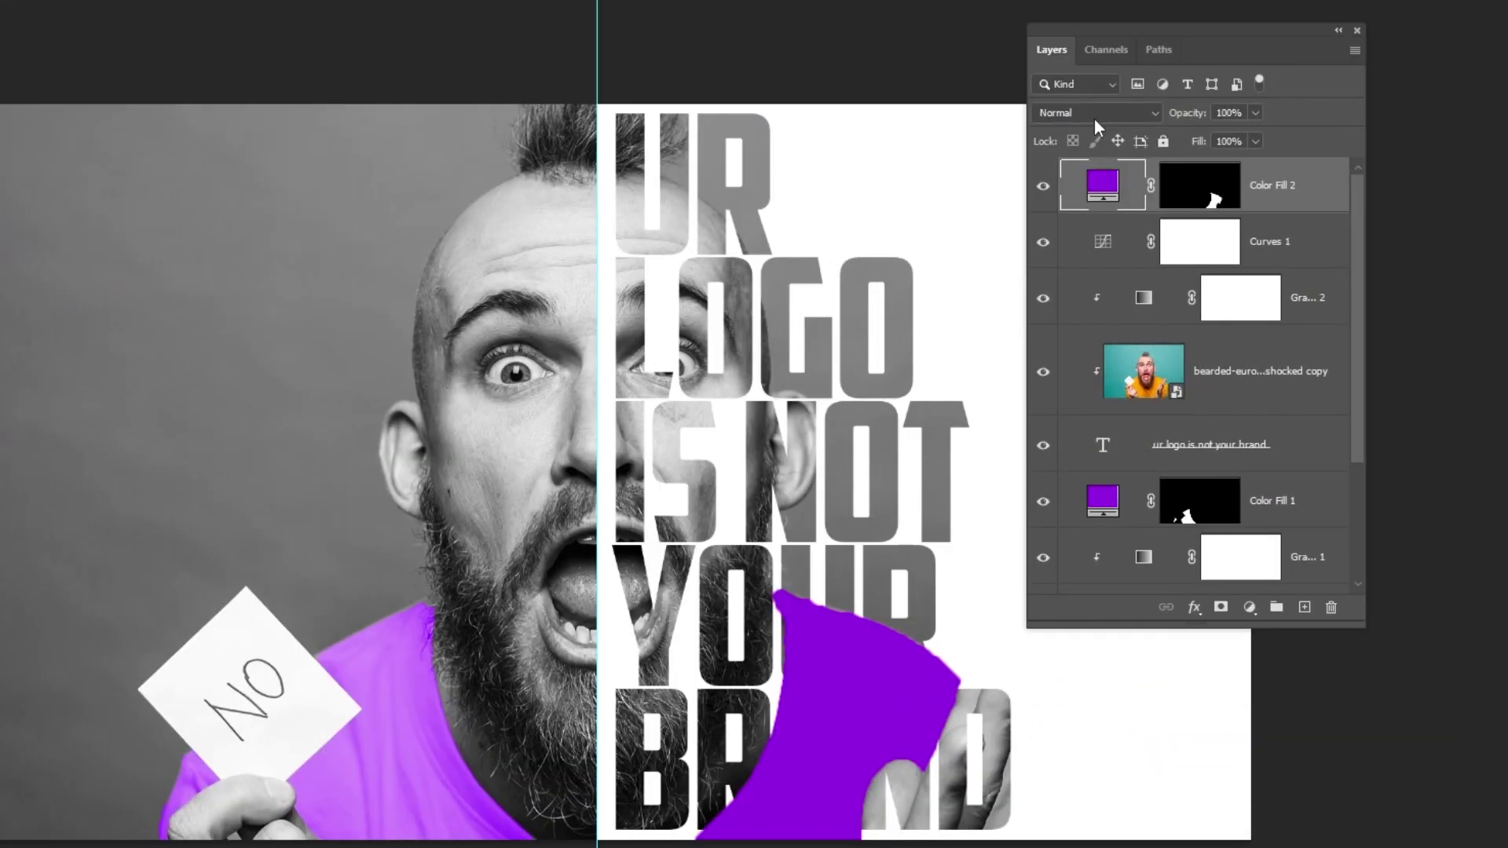
click(1129, 163)
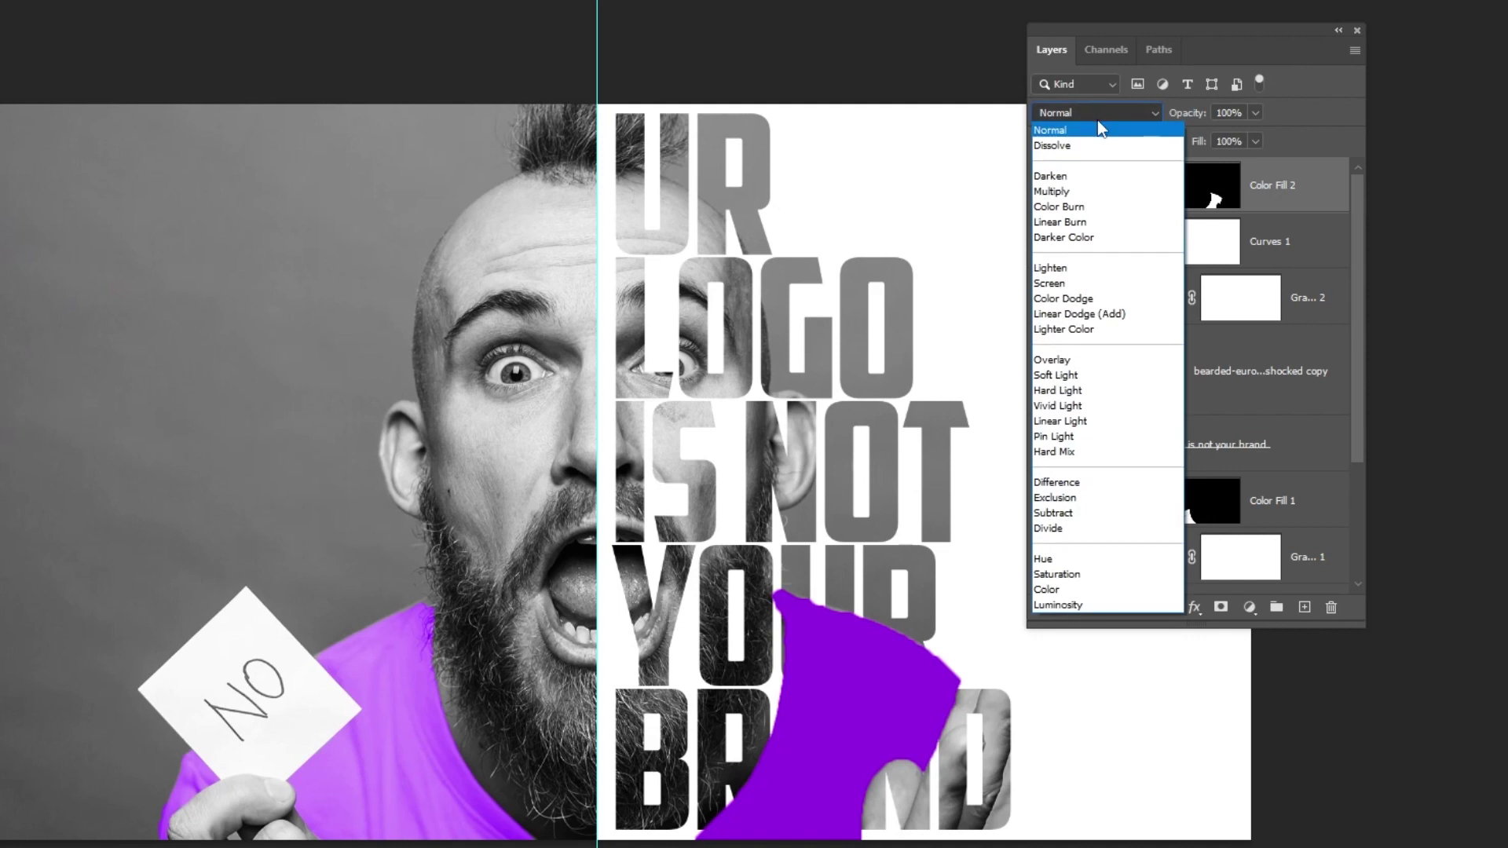
click(1043, 591)
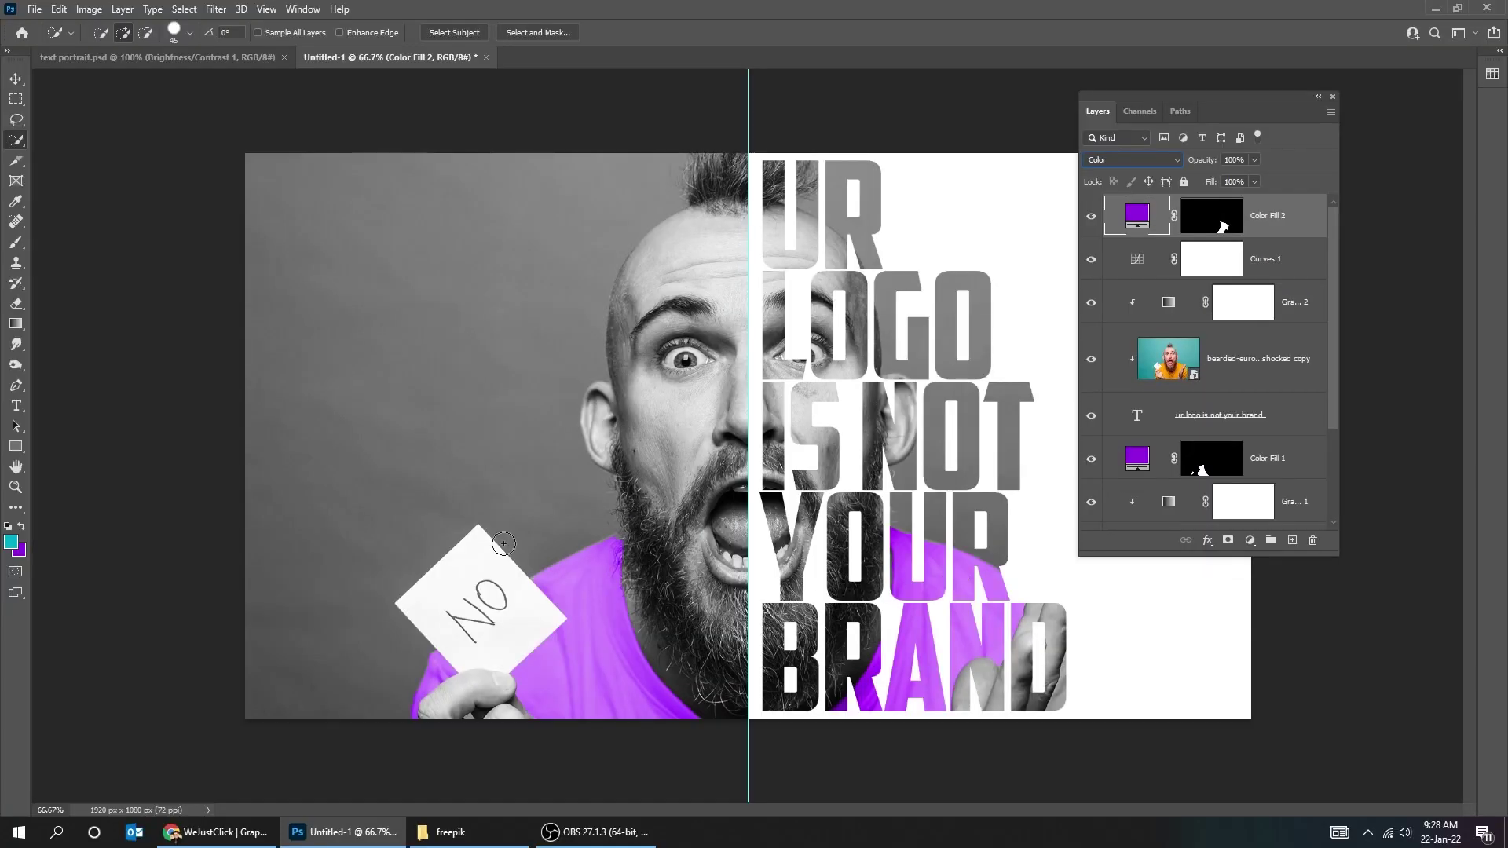
- Outline the iris of the eye in the photo half with the Lasso tool and trim the selection along the lower eyelid
click(29, 82)
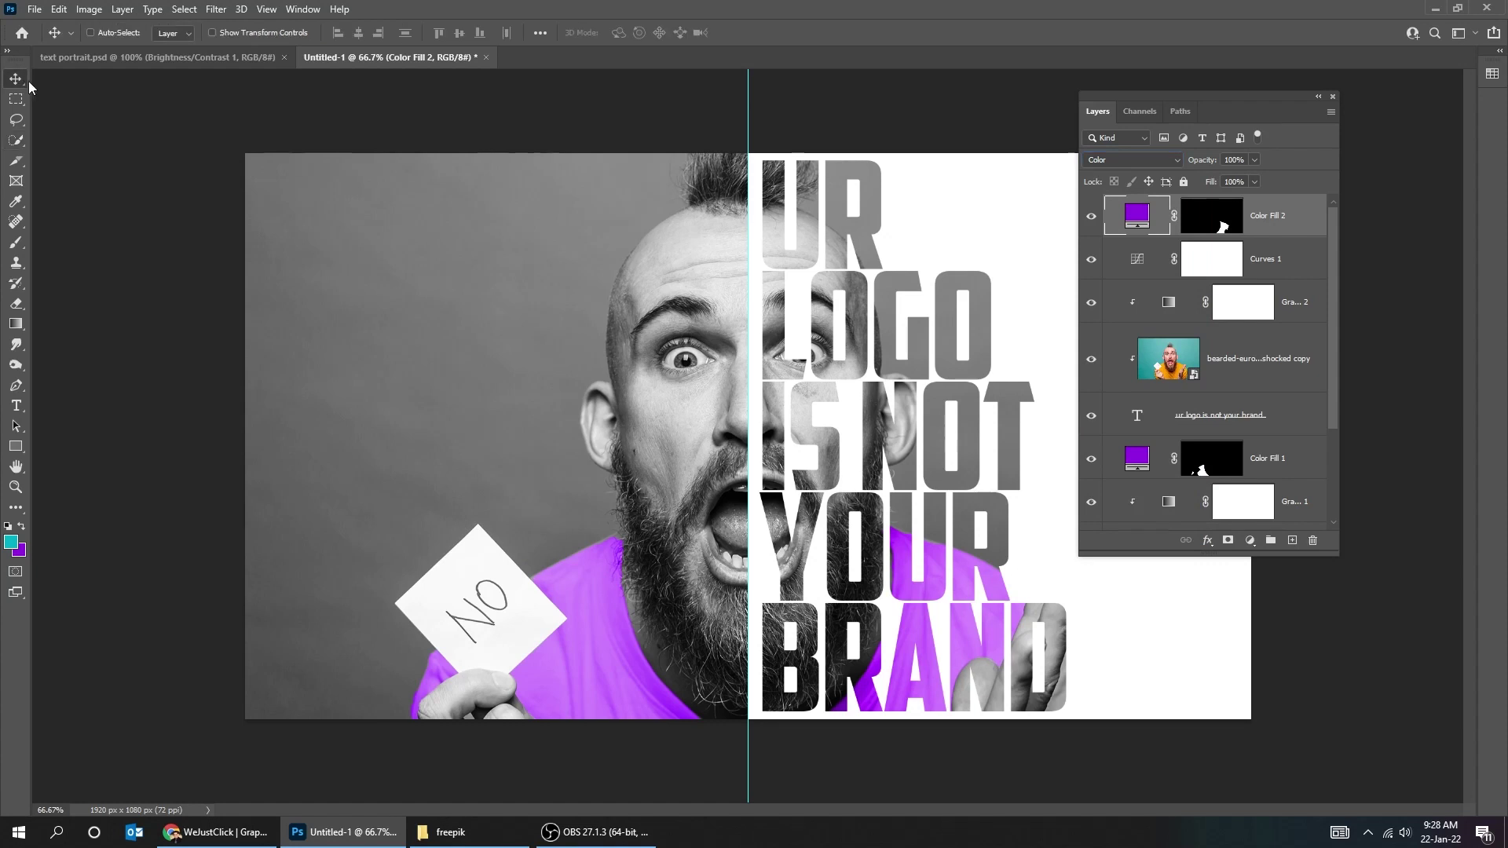
ctrl+click(717, 372)
ctrl+click(740, 414)
drag(671, 330, 595, 394)
ctrl+click(566, 378)
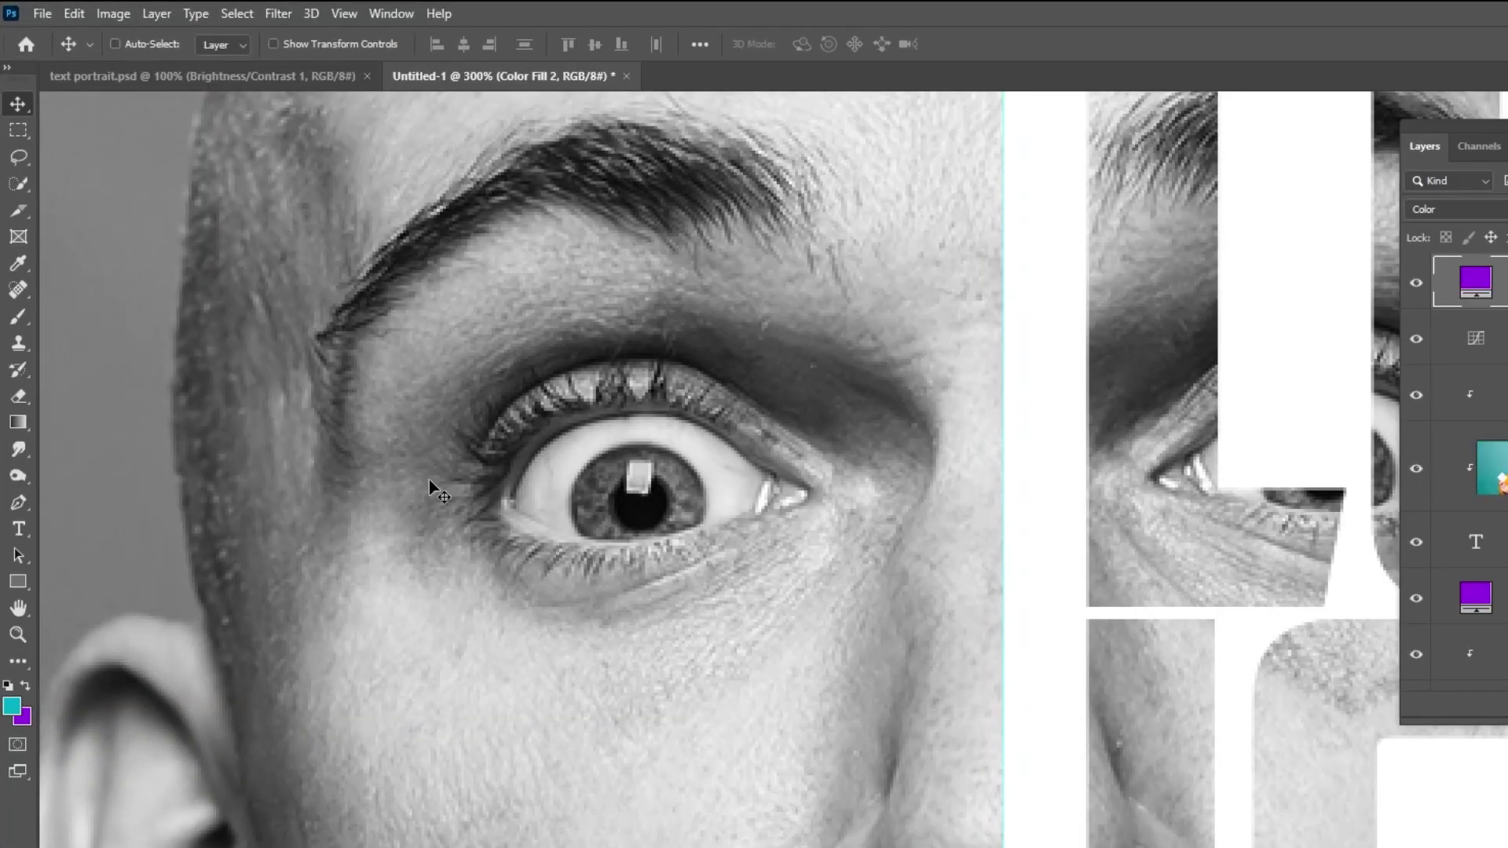
click(19, 160)
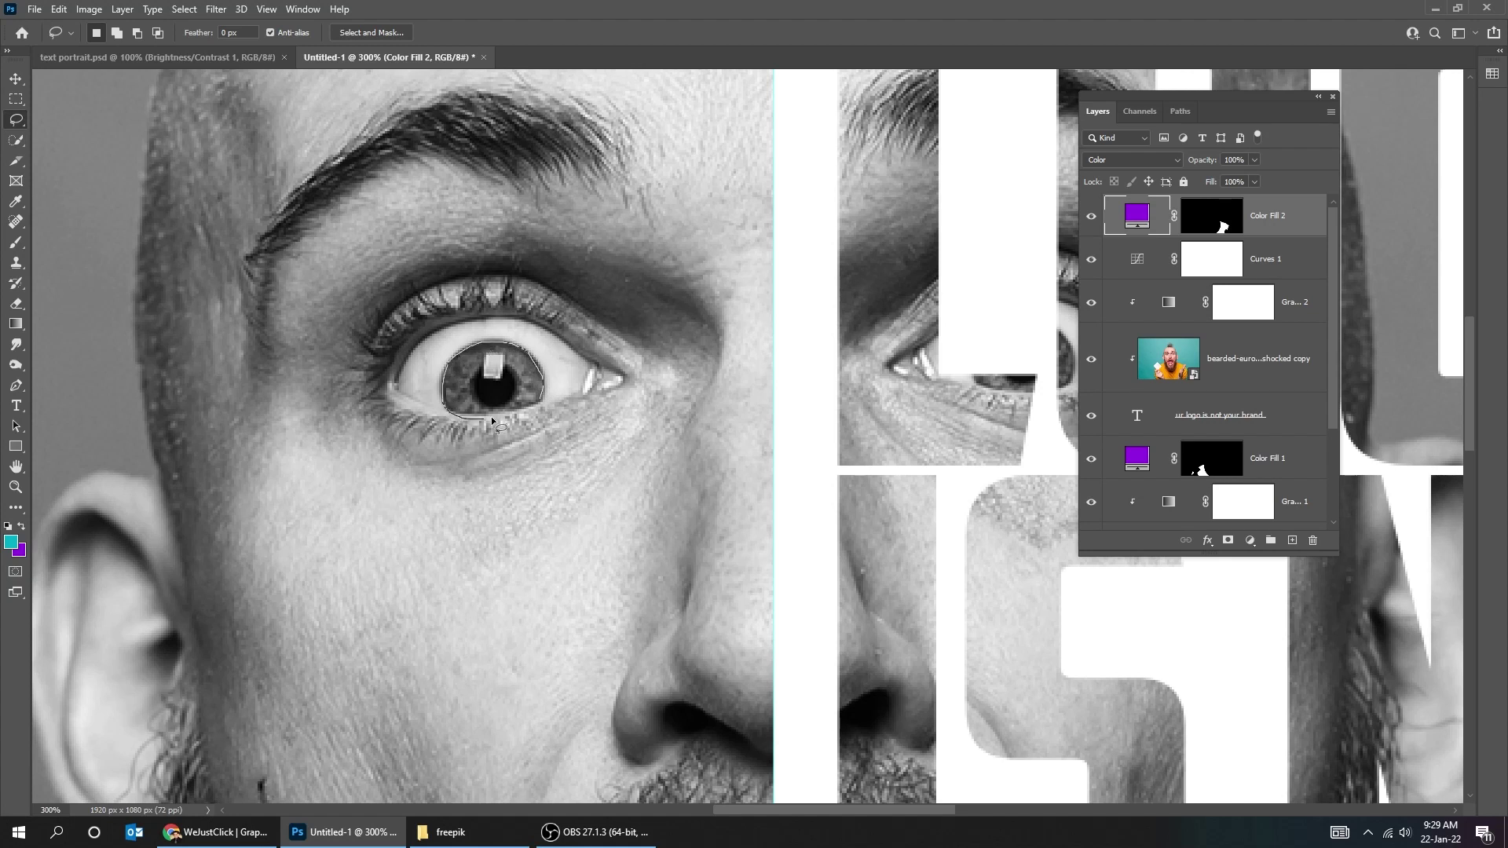
drag(533, 409, 534, 410)
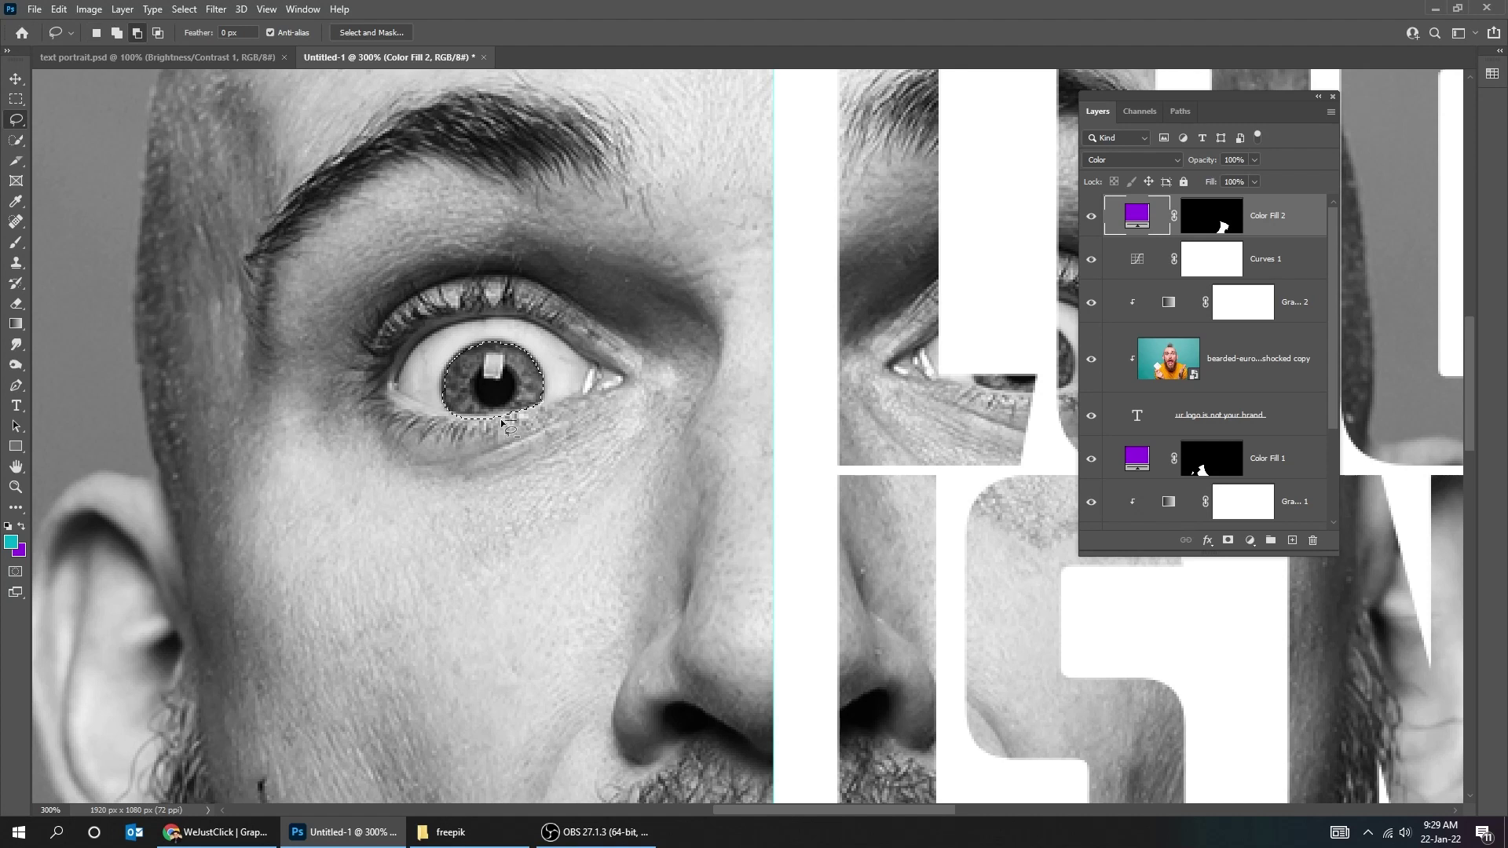
drag(452, 421, 539, 435)
- Fill the iris selection with white on the top colour fill's mask to tint it purple, and deselect
click(1224, 226)
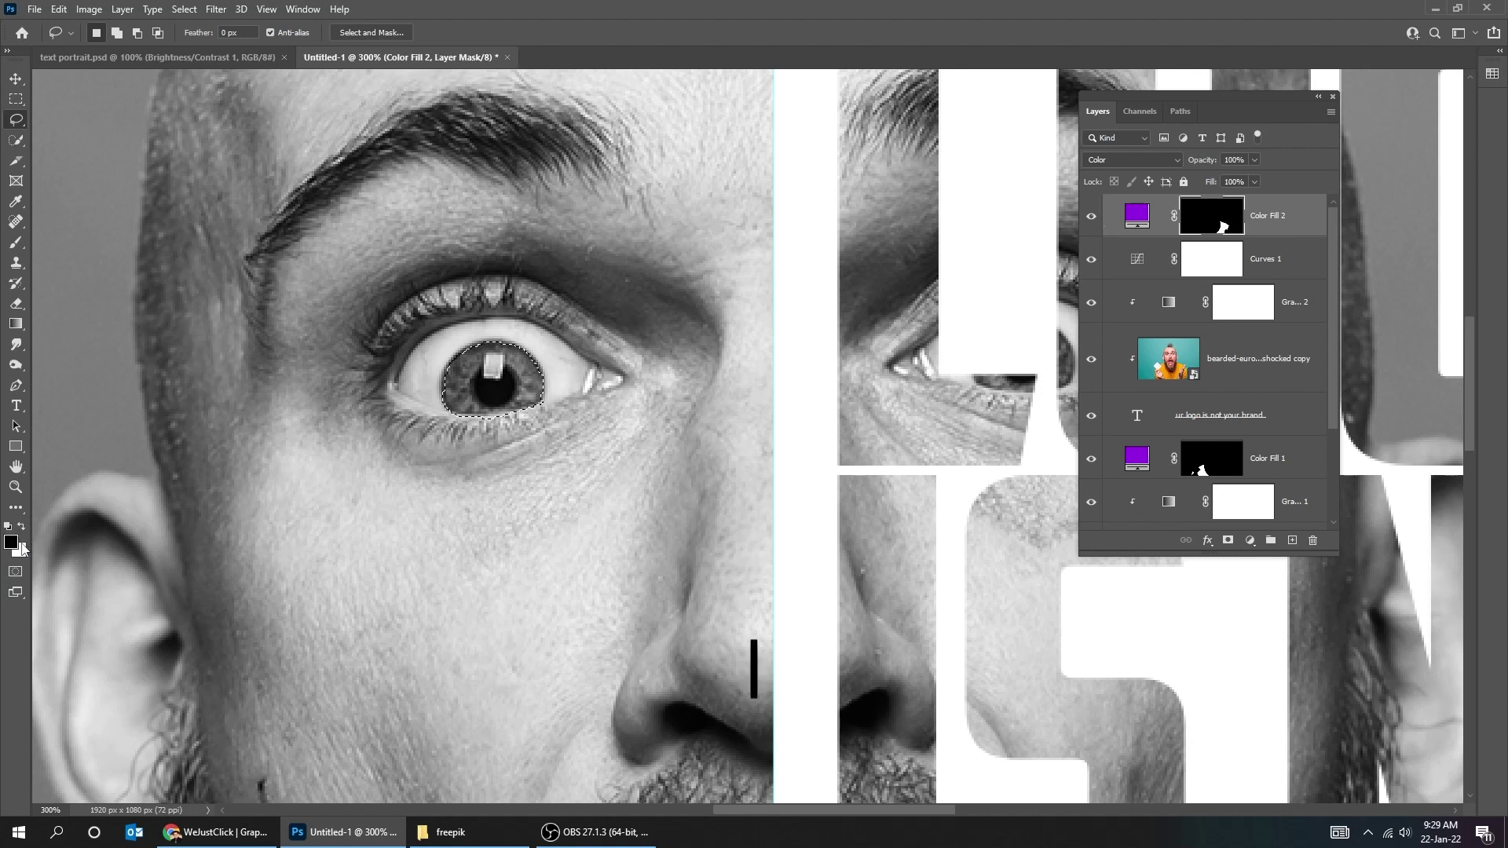
key(Delete)
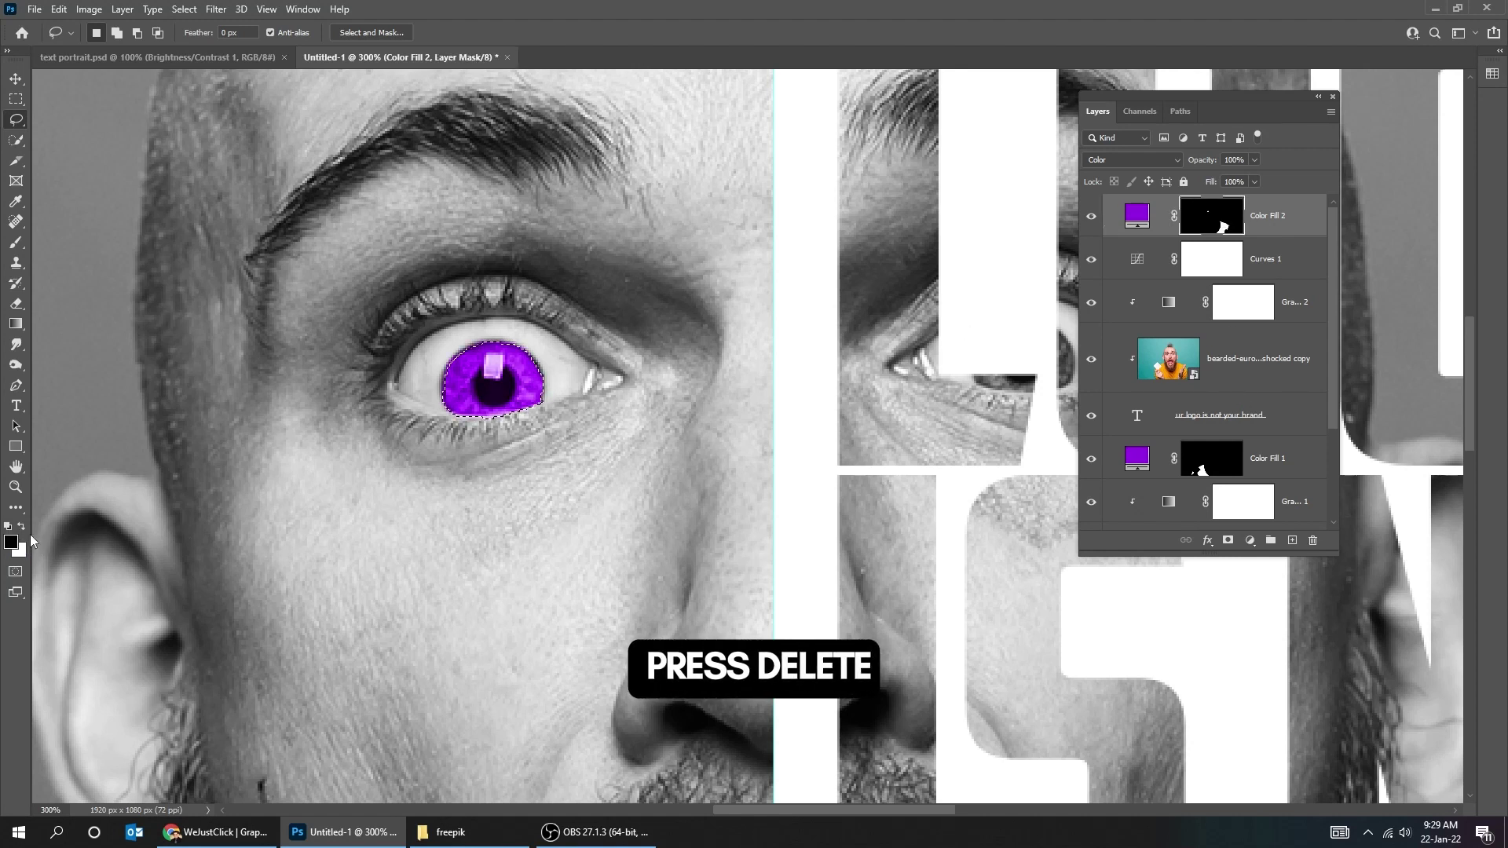
key(ctrl+d)
- Lasso the iris of the eye in the text half and fill it with white on the same mask, then deselect
mouse_move(765, 385)
mouse_down()
mouse_move(562, 408)
mouse_move(569, 417)
mouse_up()
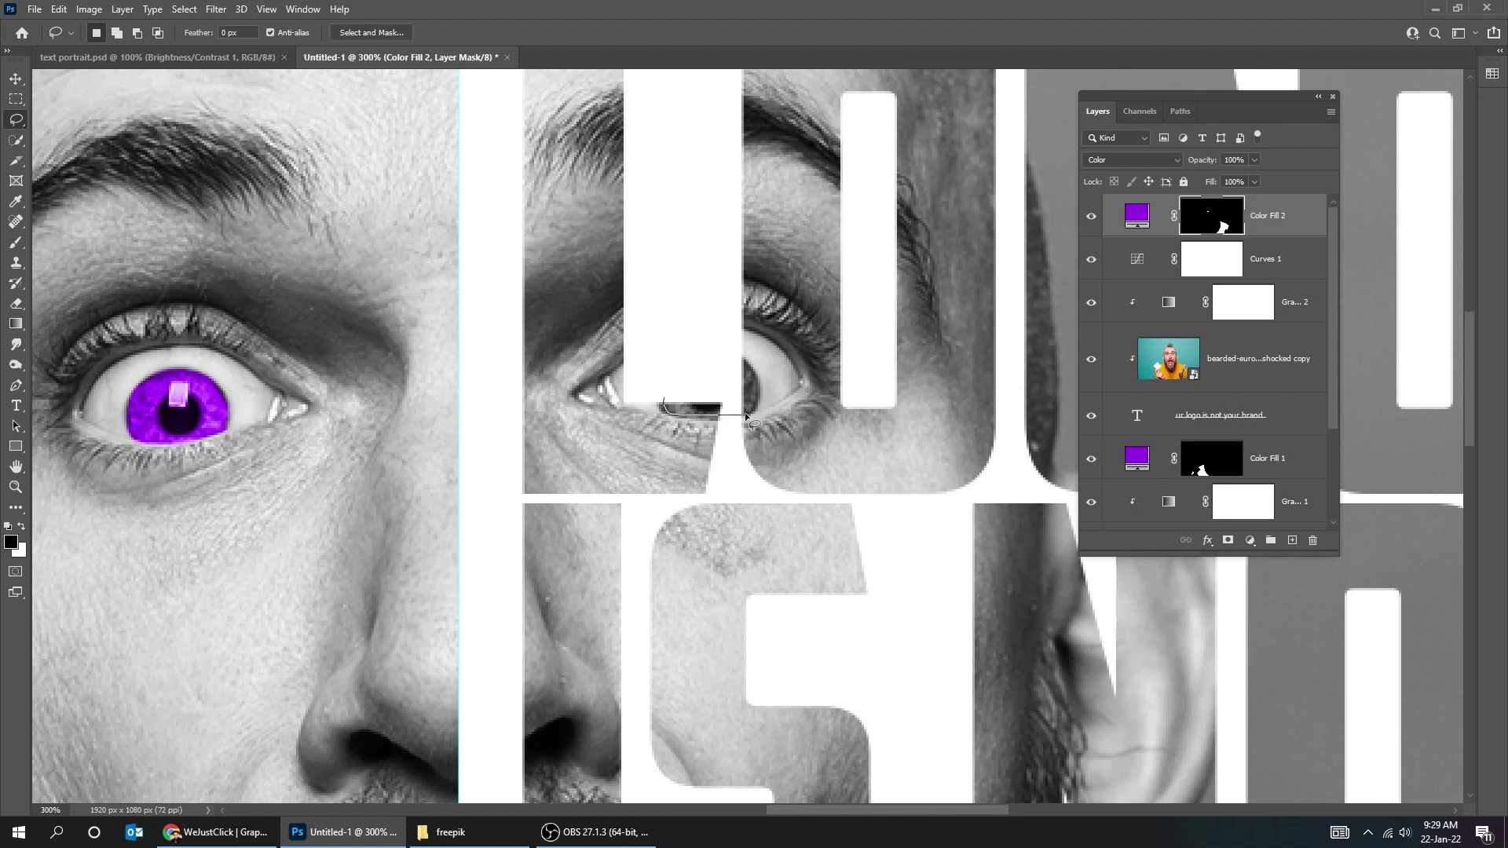
drag(682, 365, 665, 408)
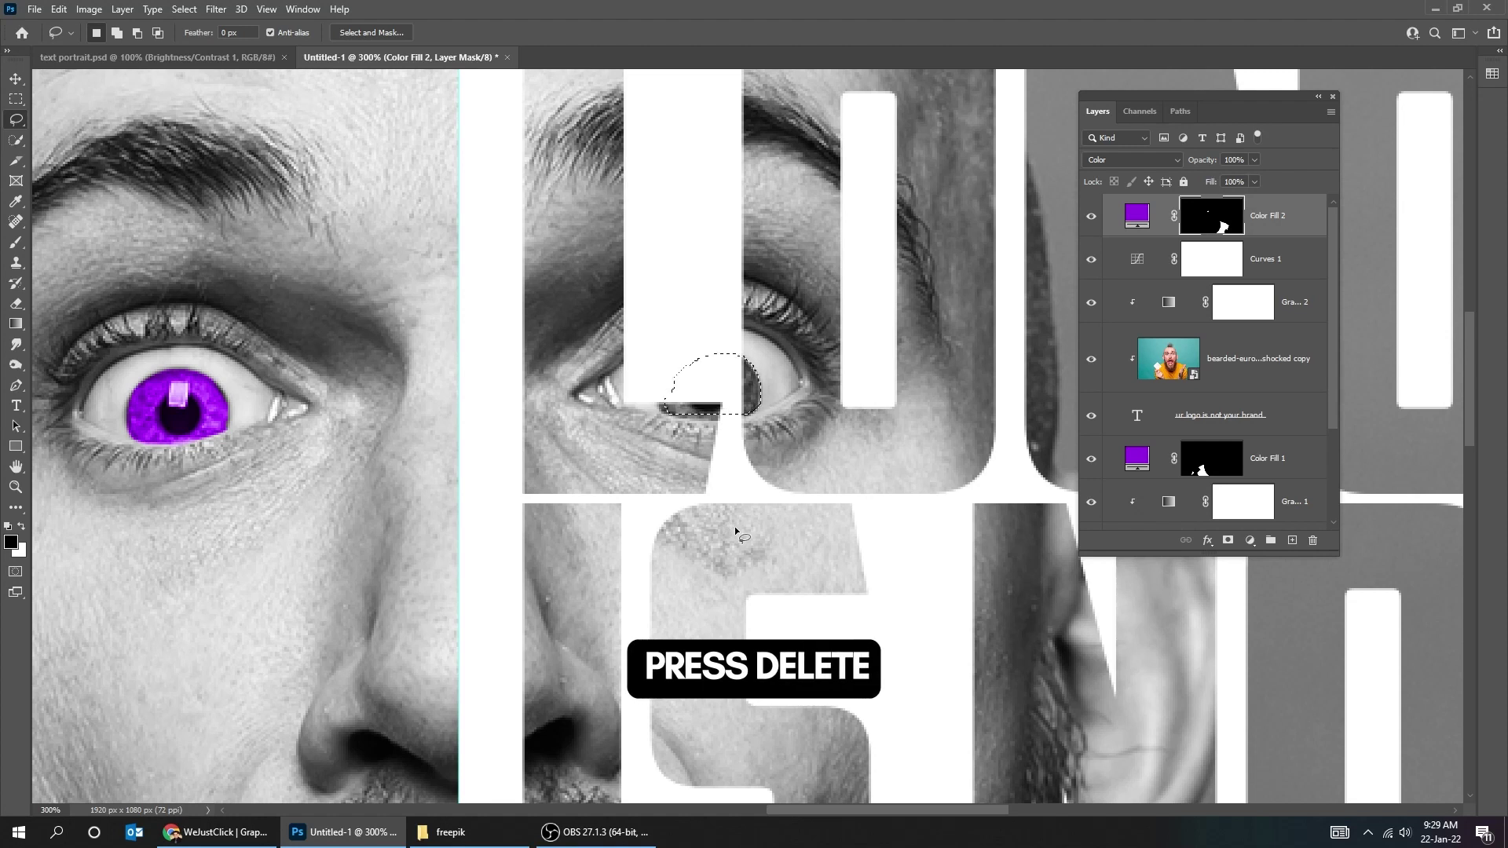
key(Delete)
key(ctrl+d)
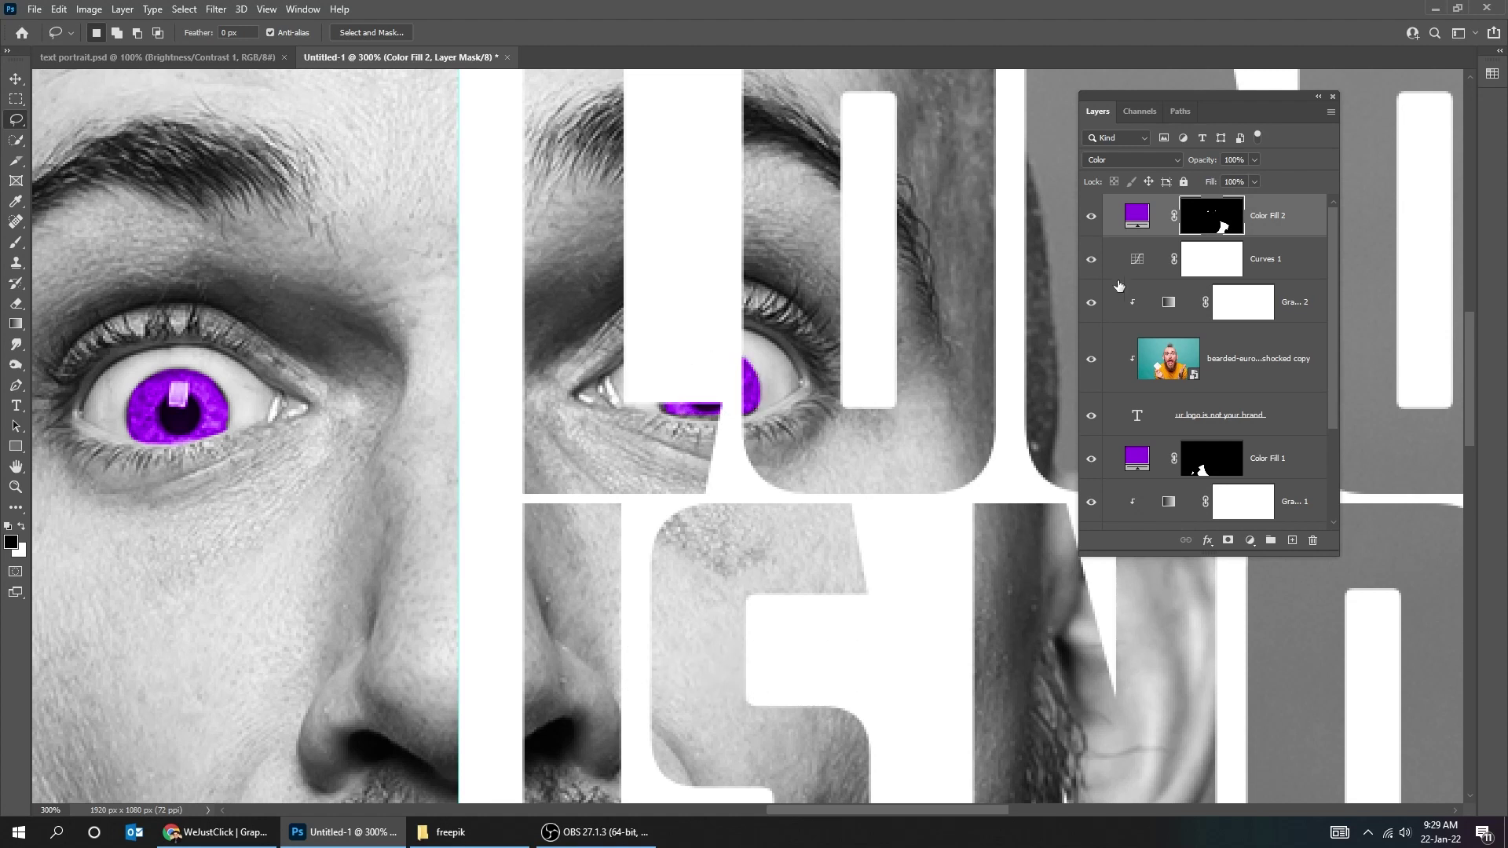
- Lasso the tongue and mouth interior across both halves, fill it with white on the colour fill's mask, and deselect
drag(621, 579, 663, 297)
drag(573, 499, 558, 382)
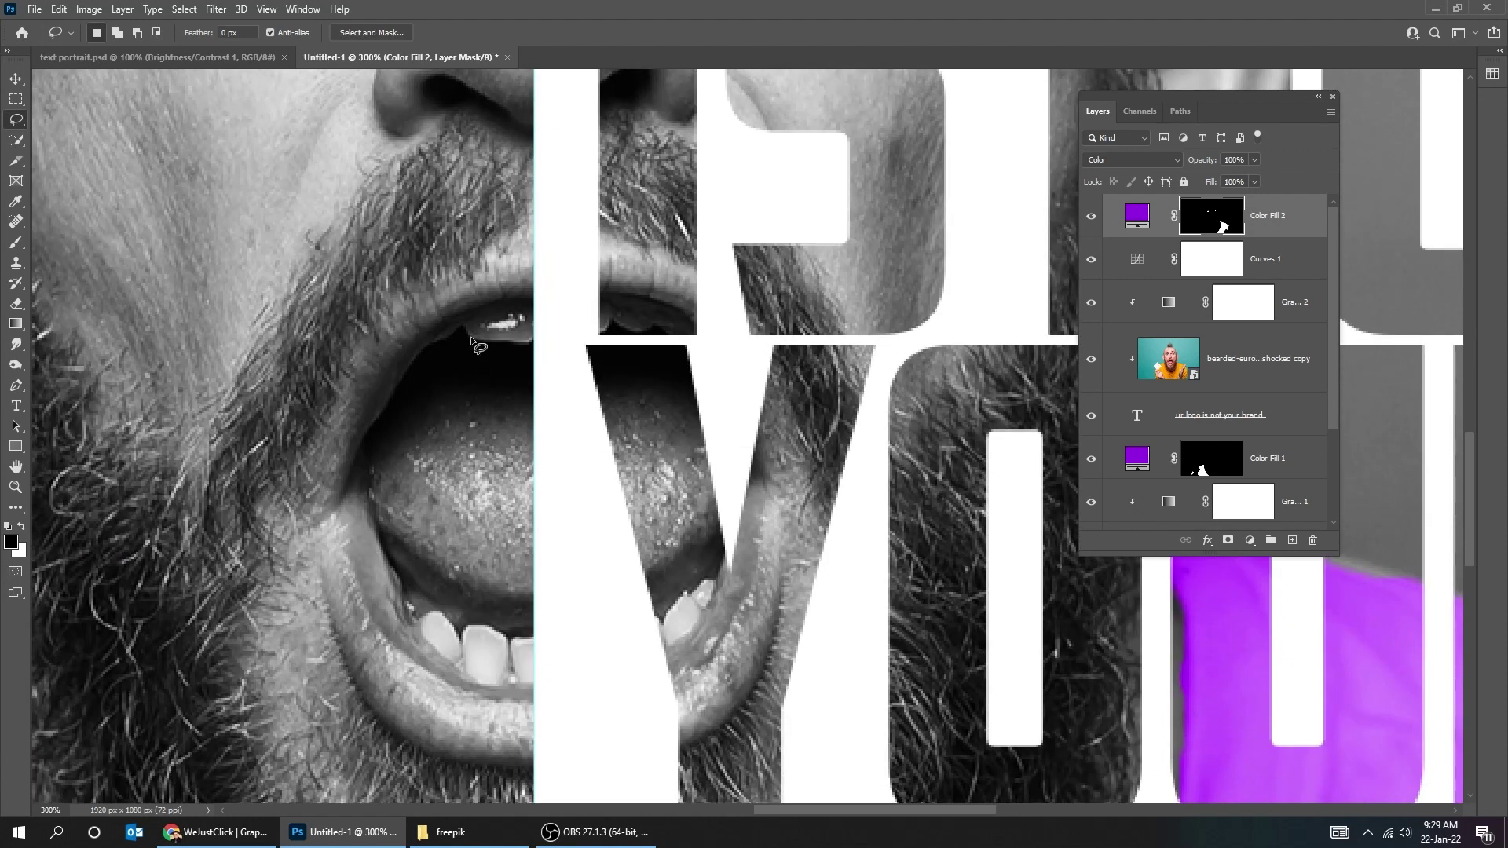
mouse_move(462, 330)
mouse_down()
mouse_move(394, 383)
mouse_move(367, 481)
mouse_up()
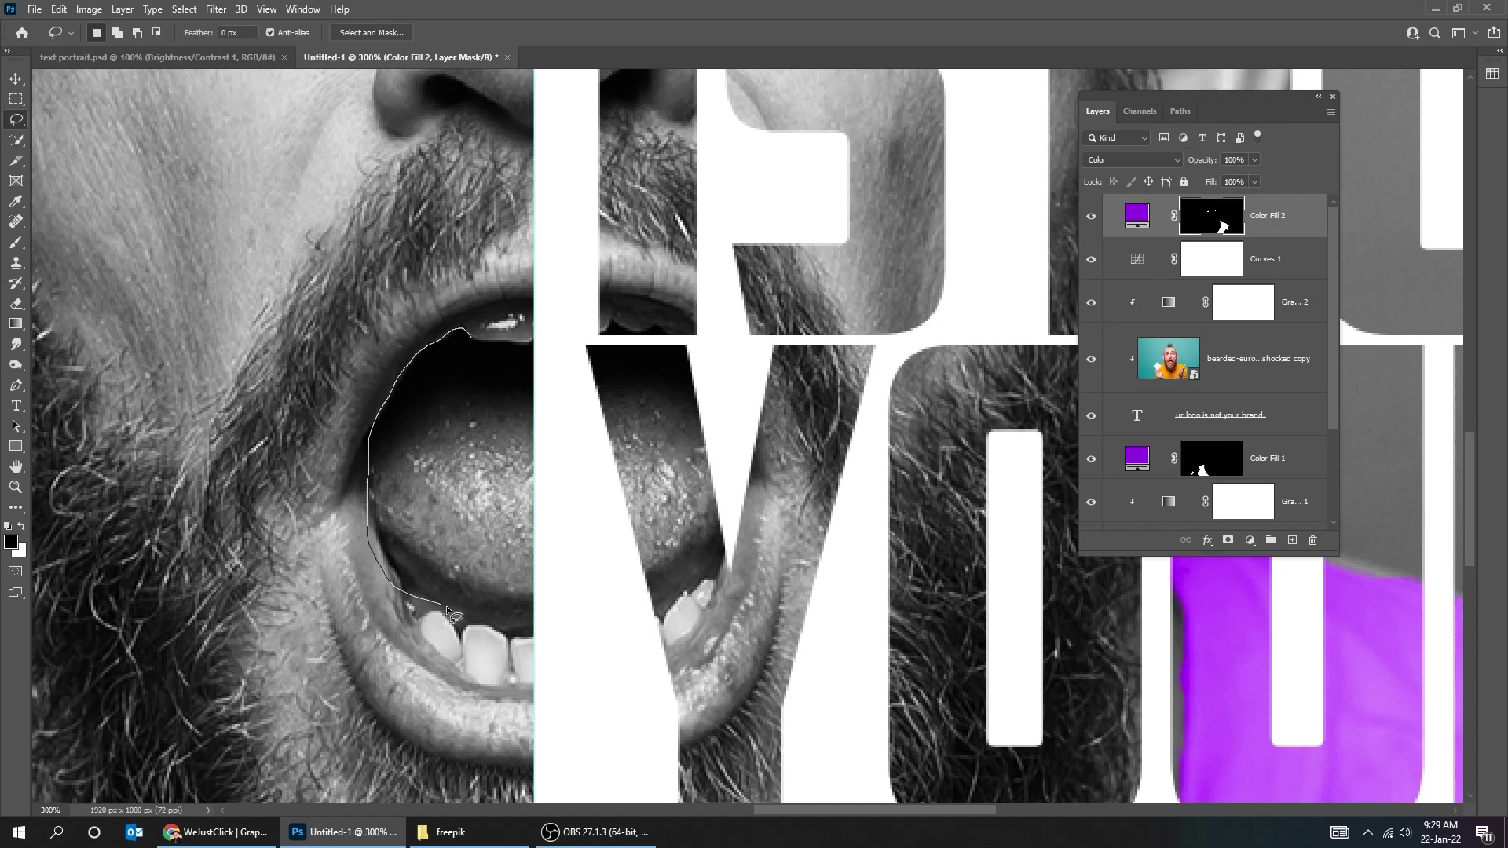
mouse_move(494, 626)
mouse_down()
mouse_move(565, 630)
mouse_move(661, 597)
mouse_up()
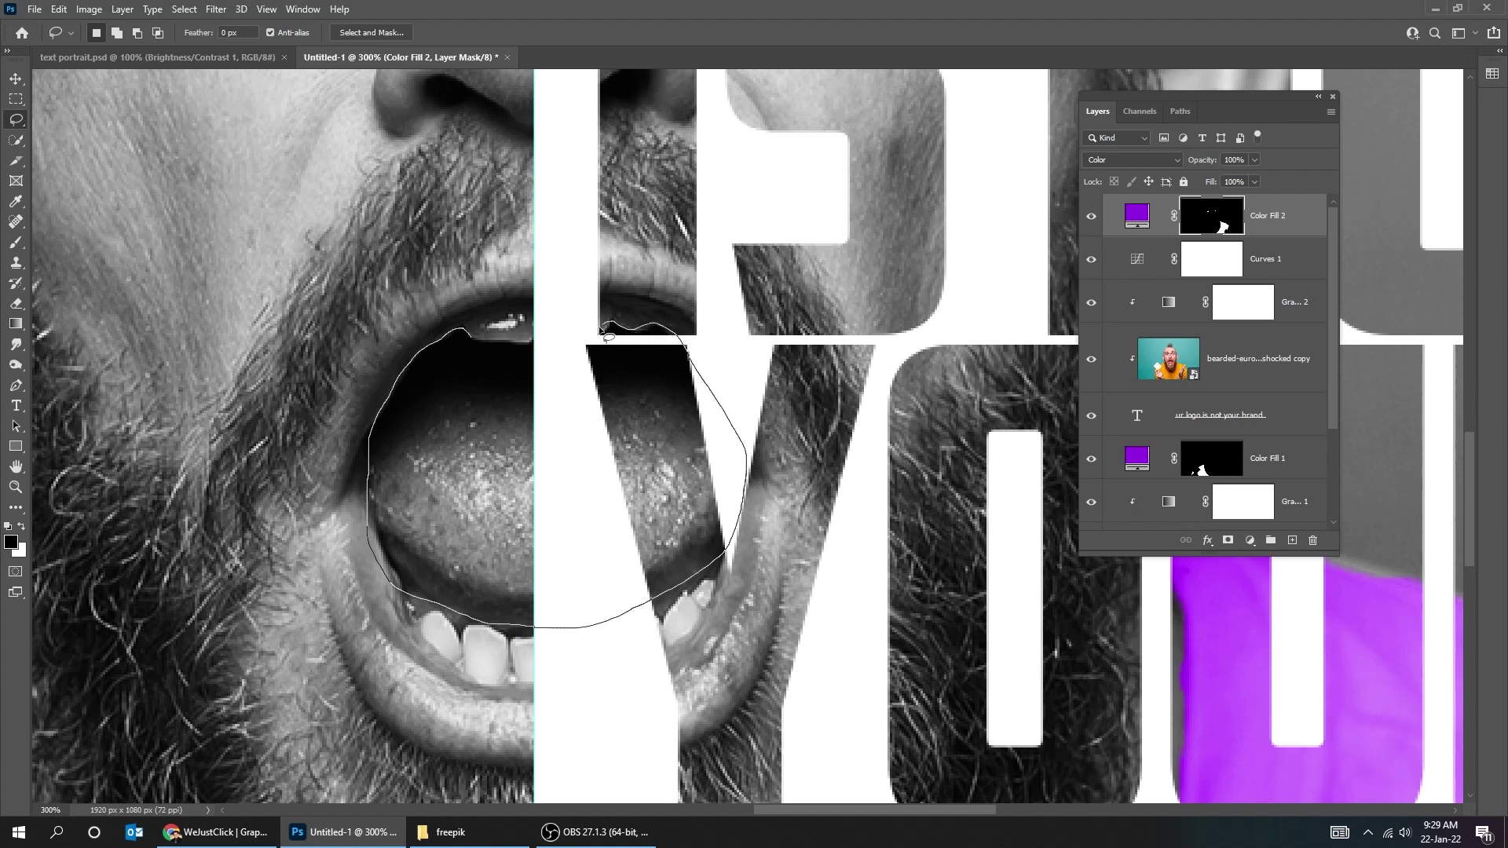
drag(519, 344, 463, 335)
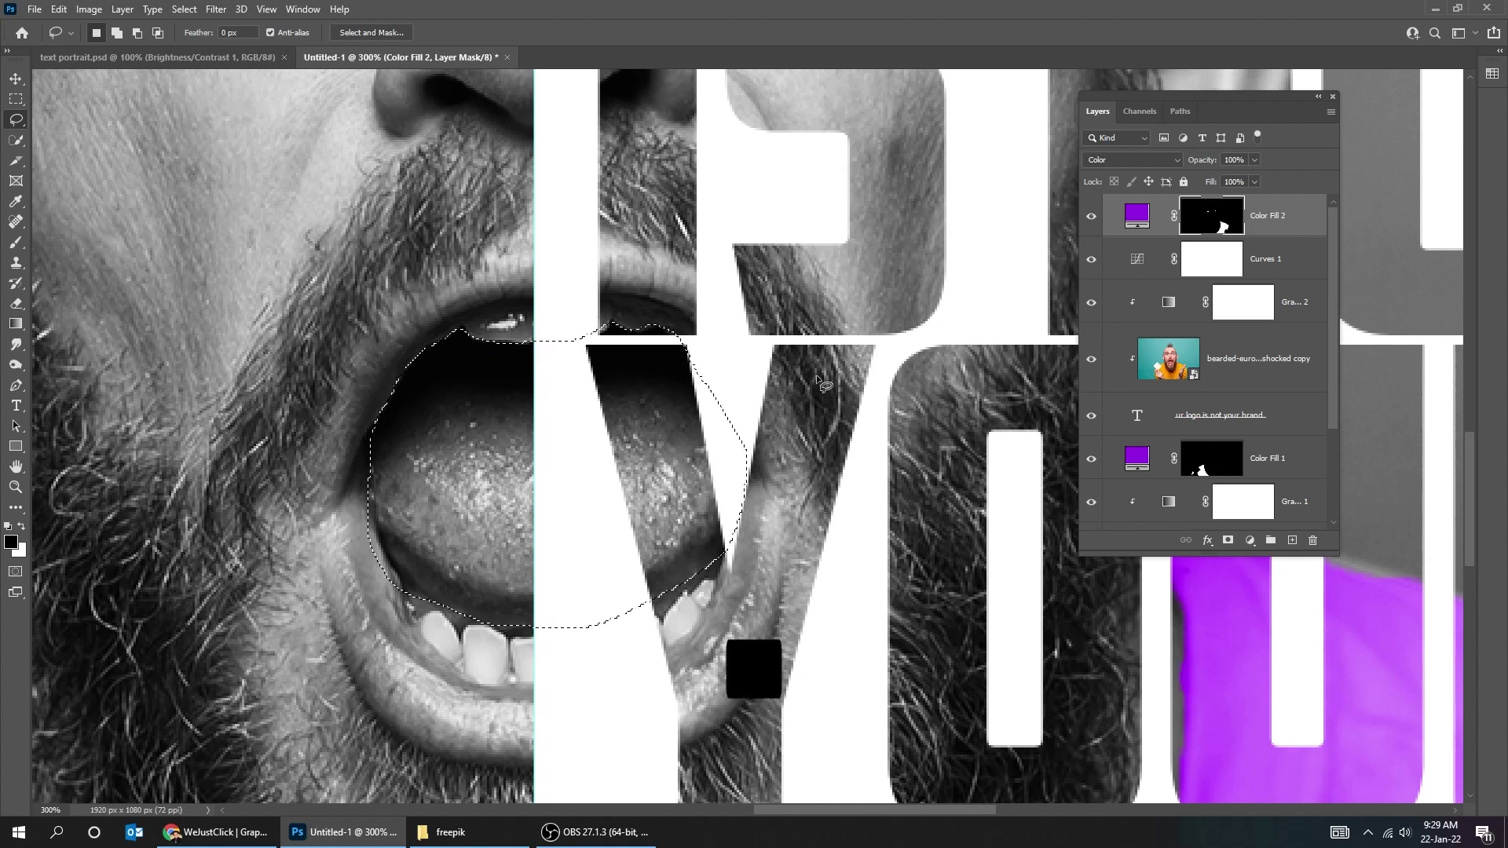
key(Delete)
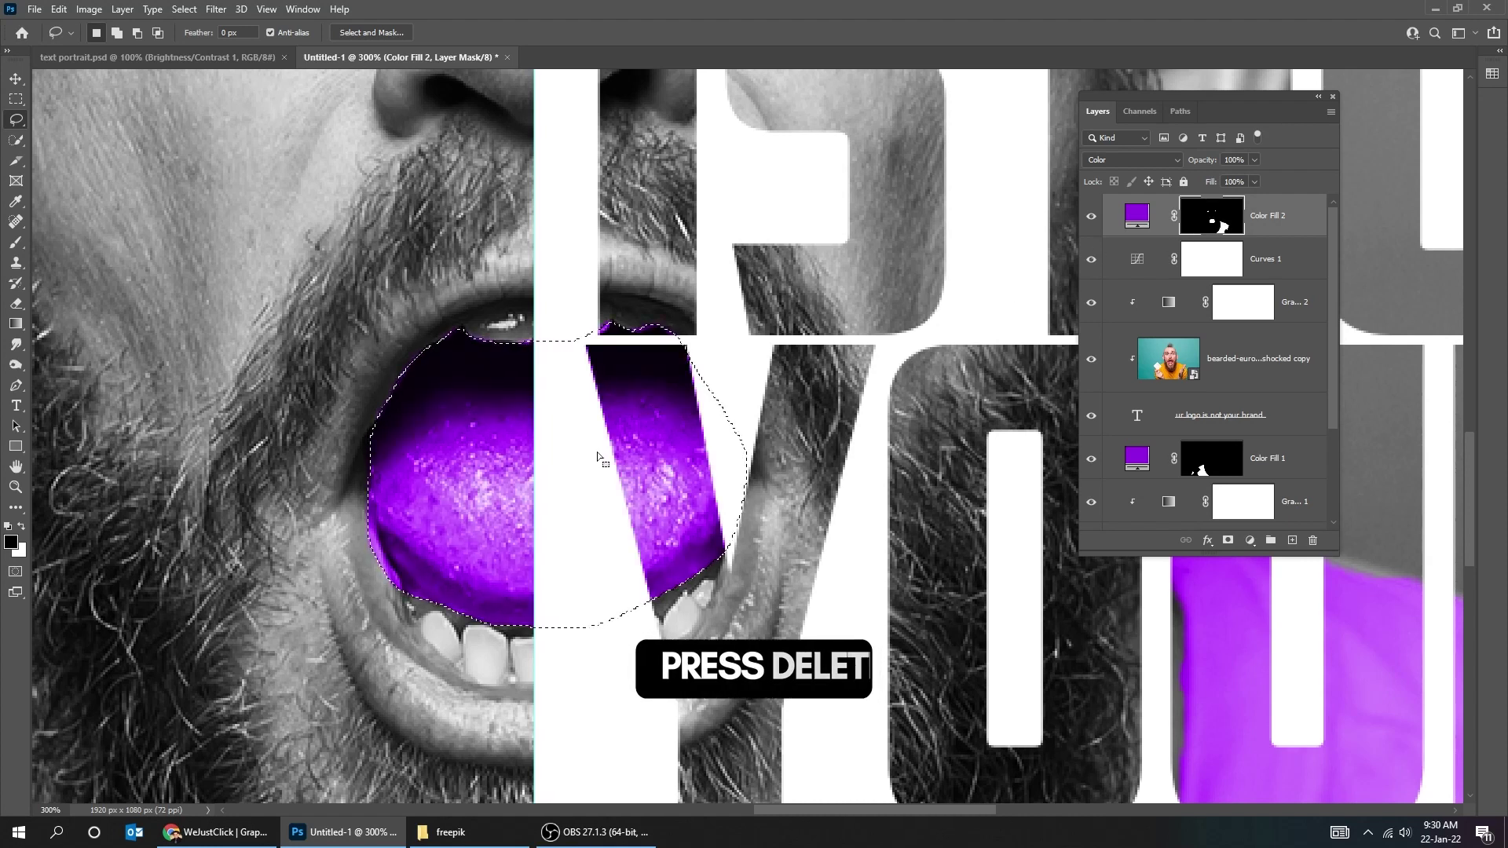
key(ctrl+d)
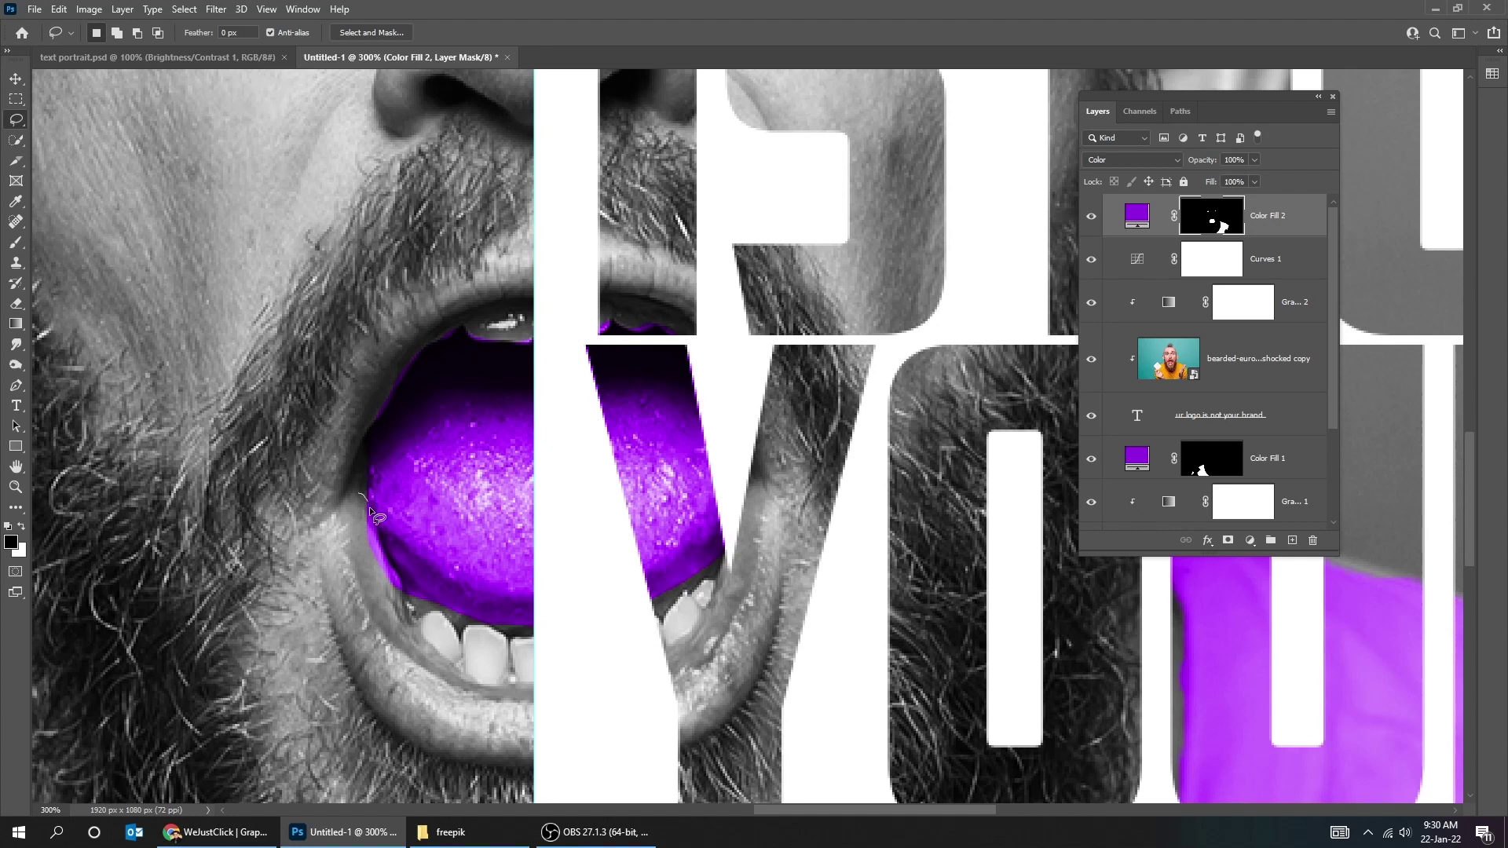
- Remove the purple spill along the inner lower lip by lassoing it and filling the mask there with black
mouse_move(383, 539)
mouse_down()
mouse_move(403, 602)
mouse_move(360, 612)
mouse_move(329, 531)
mouse_move(350, 493)
mouse_up()
click(22, 527)
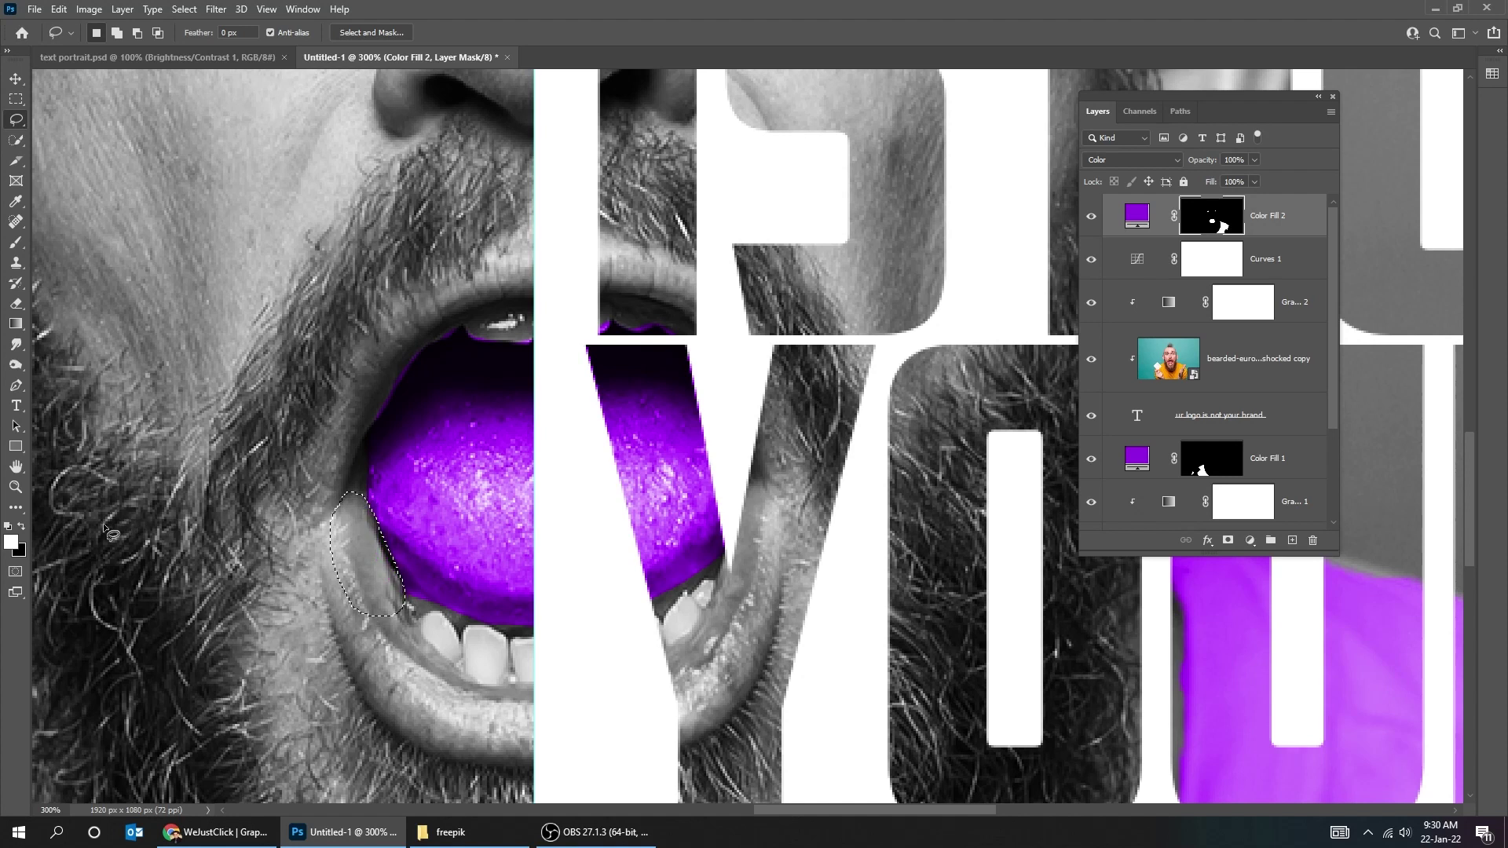
key(m)
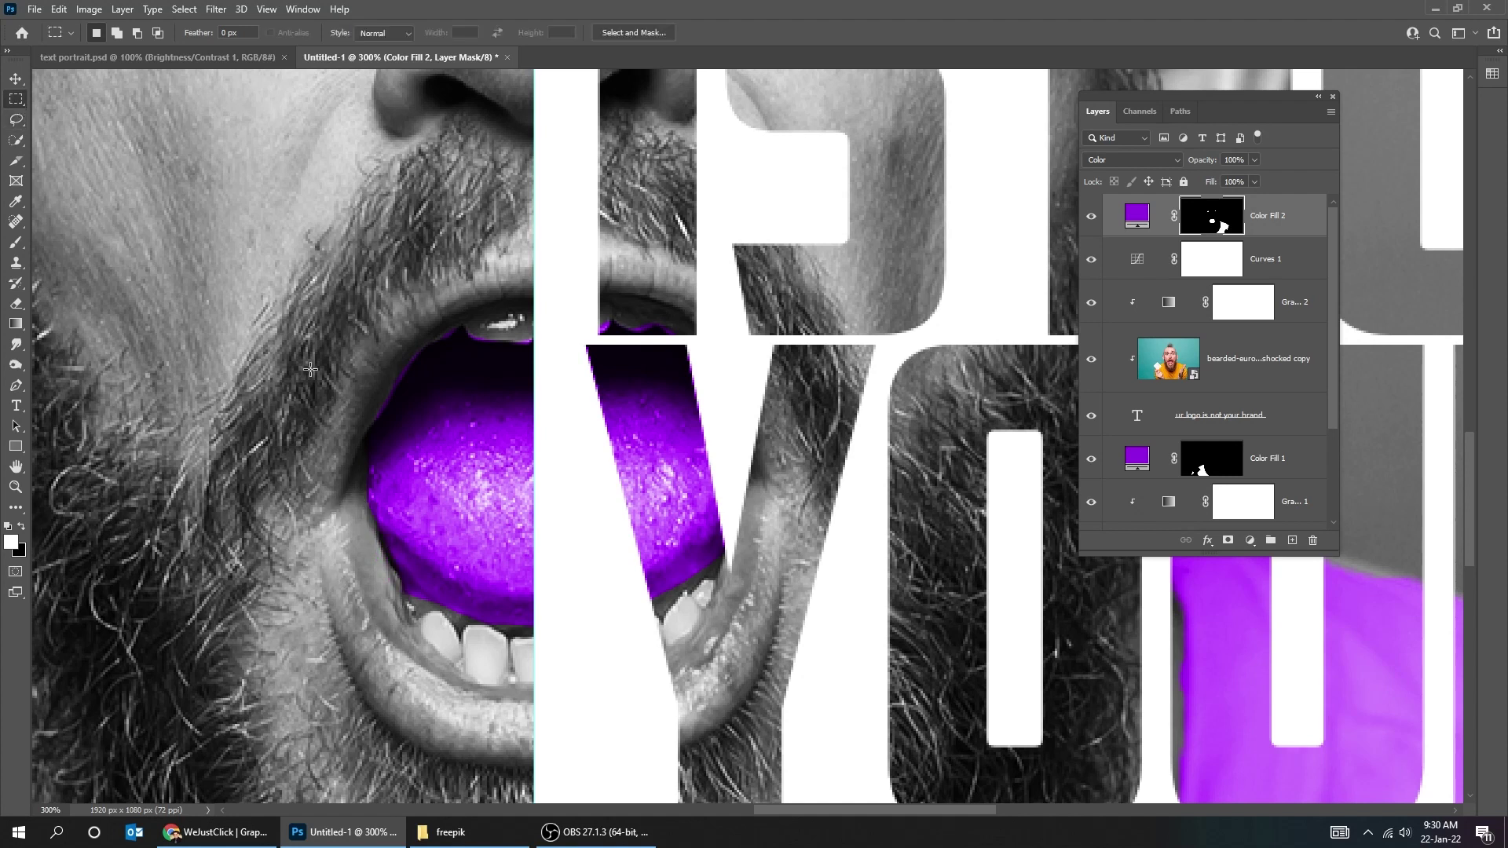
key(ctrl+minus)
key(ctrl+minus)
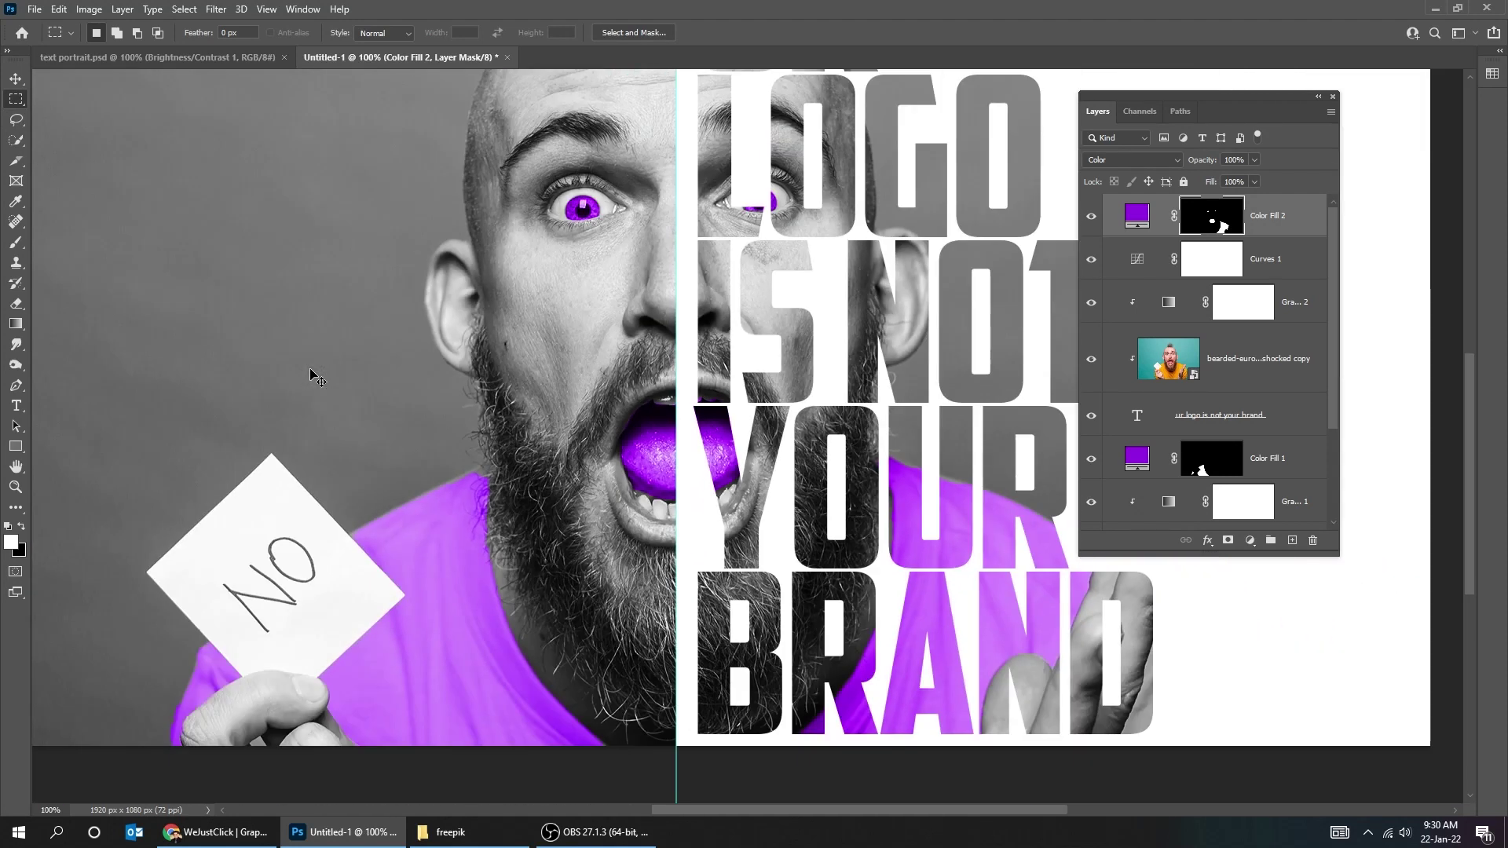
- Lower the fill of the topmost purple colour fill layer to 68%
key(ctrl+minus)
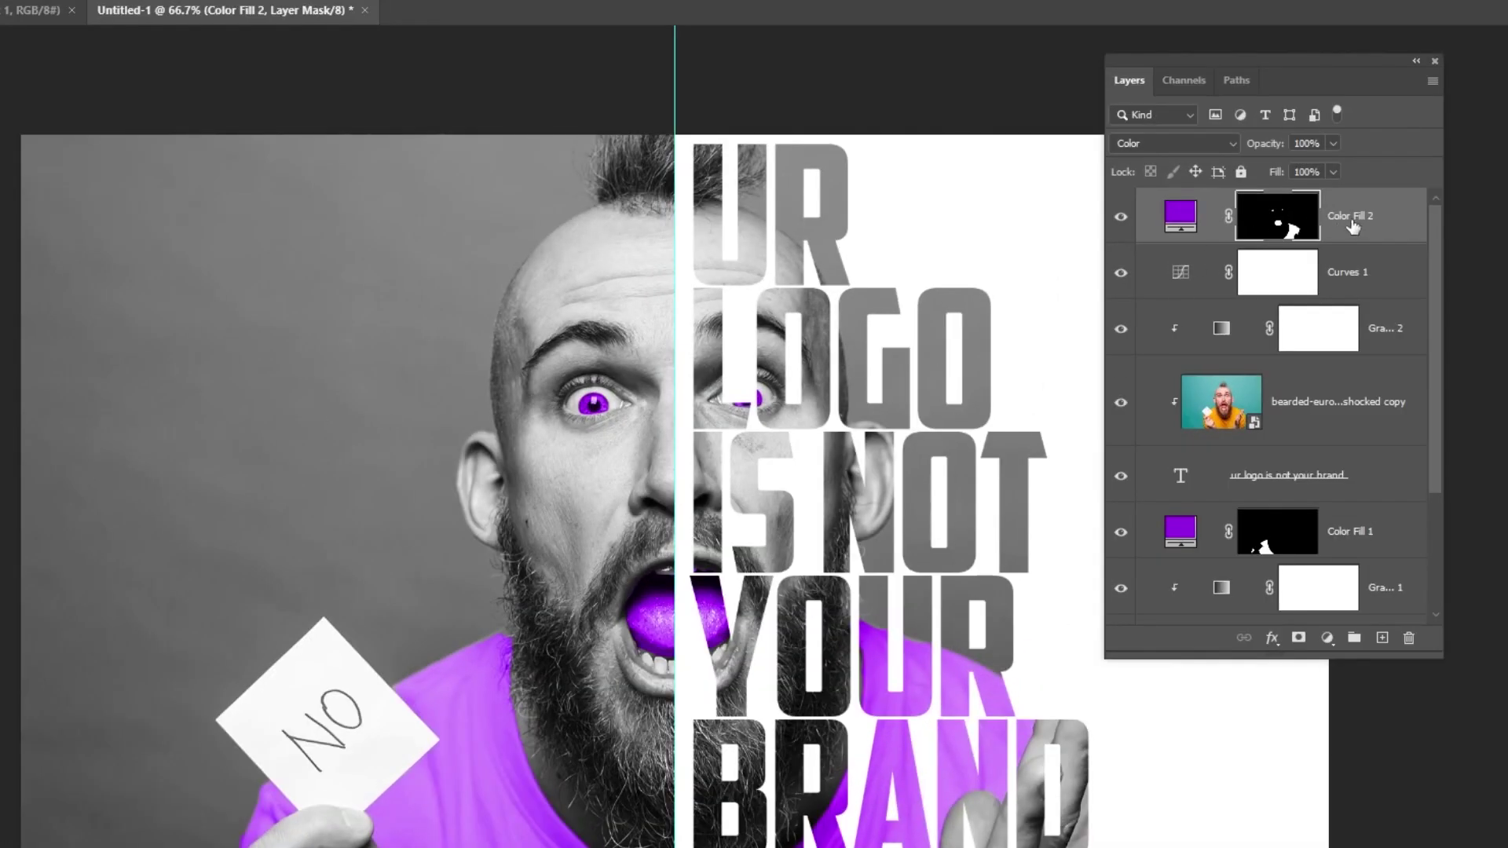
click(1346, 221)
click(1335, 172)
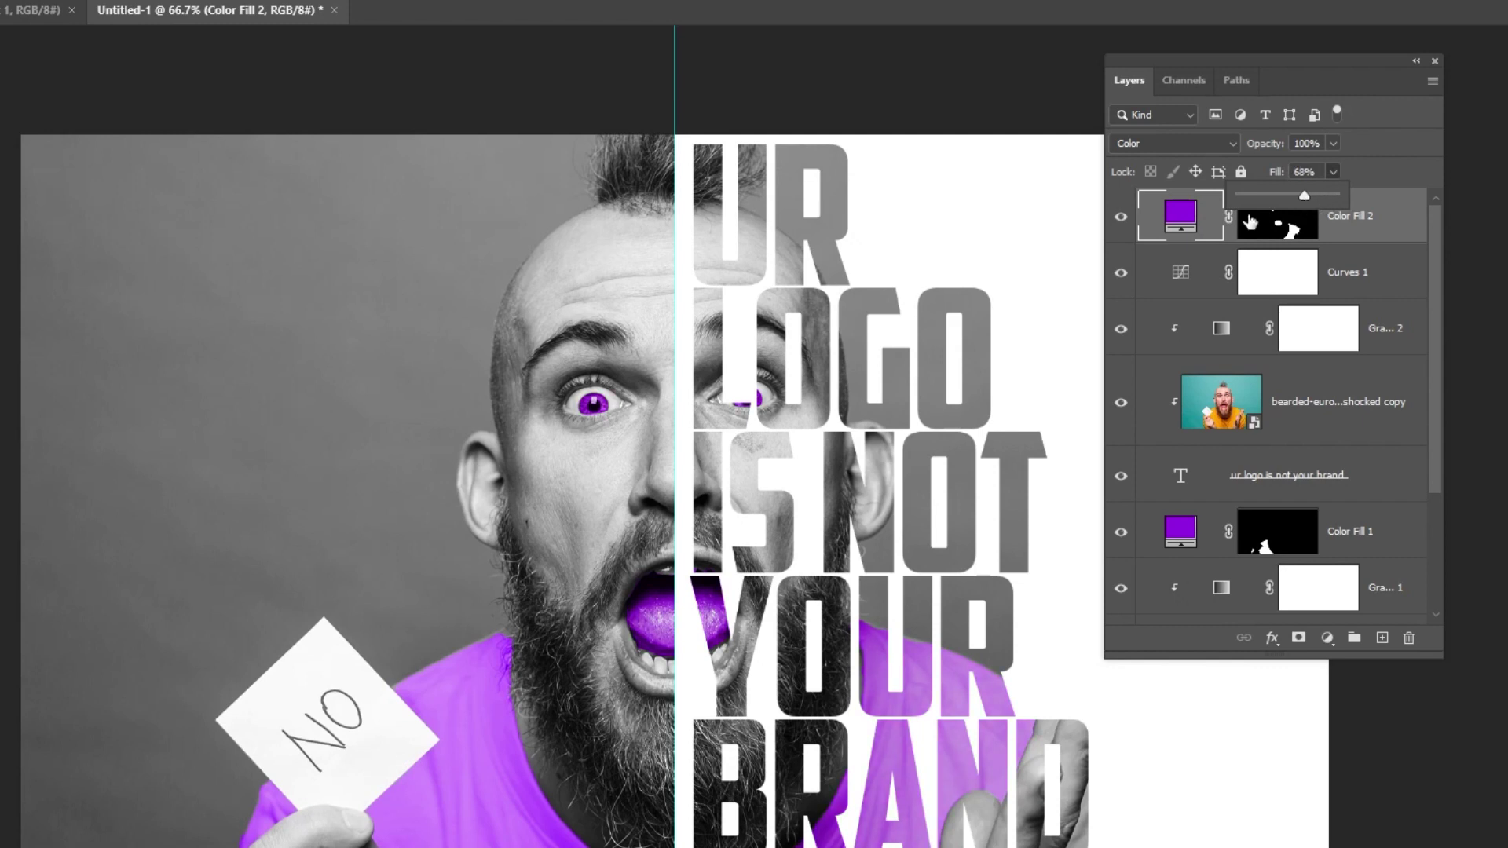
click(690, 604)
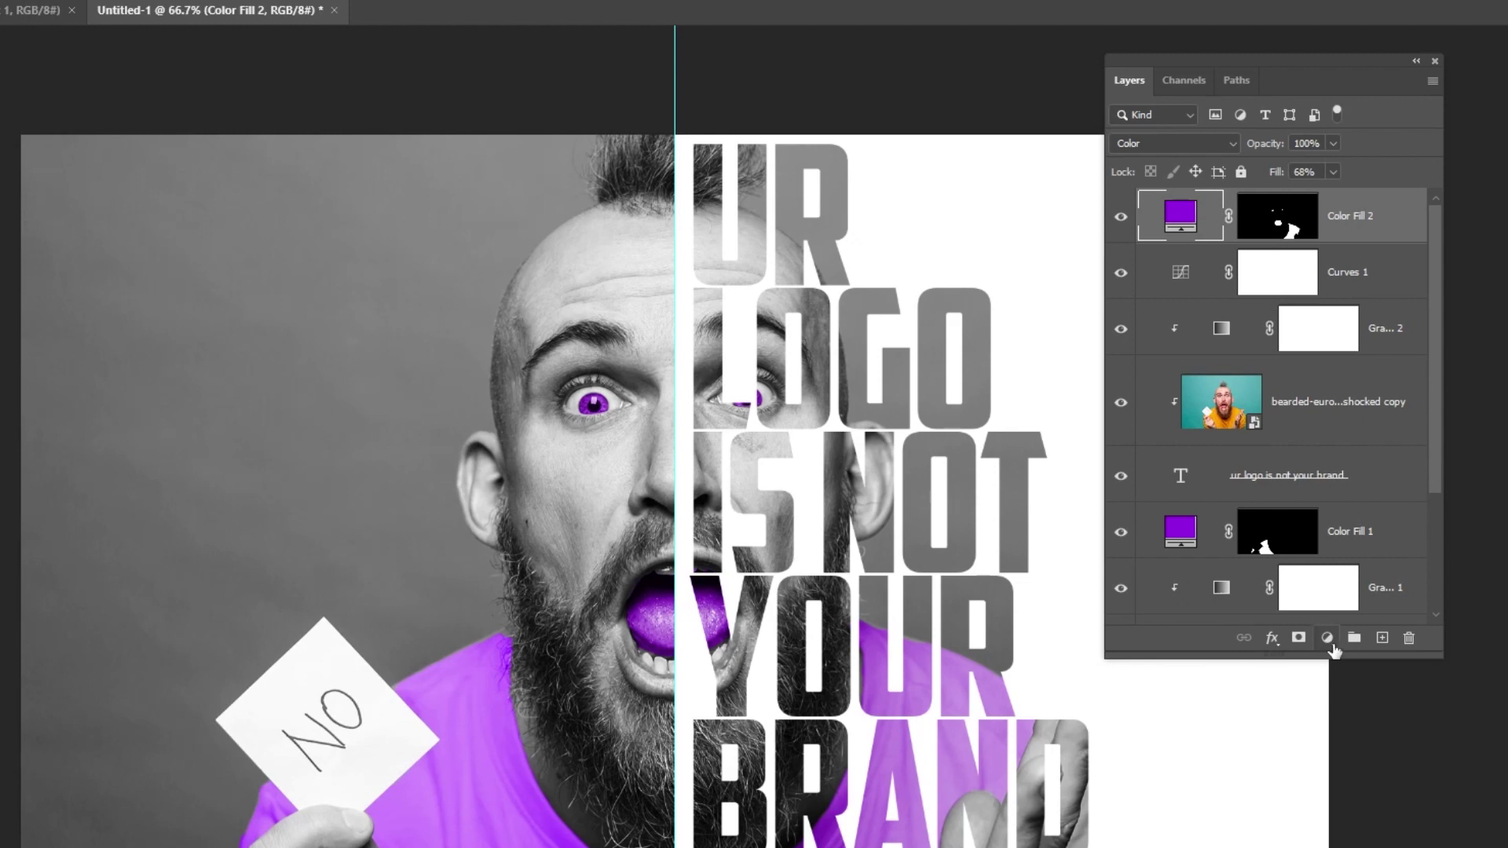
- Add a Brightness/Contrast adjustment layer above all layers with brightness -2 and contrast 27
click(1331, 643)
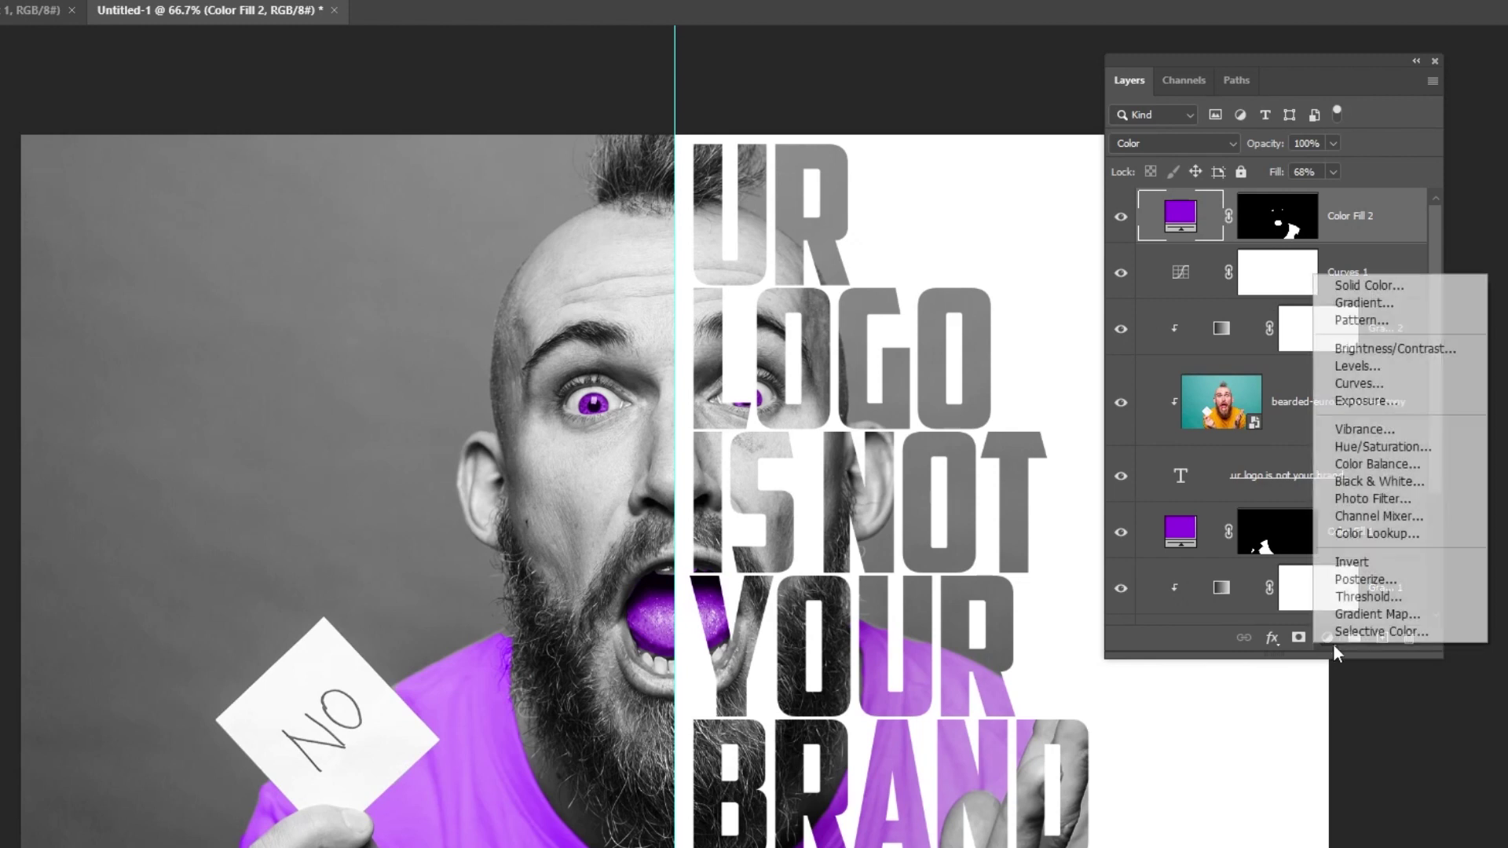
click(1393, 350)
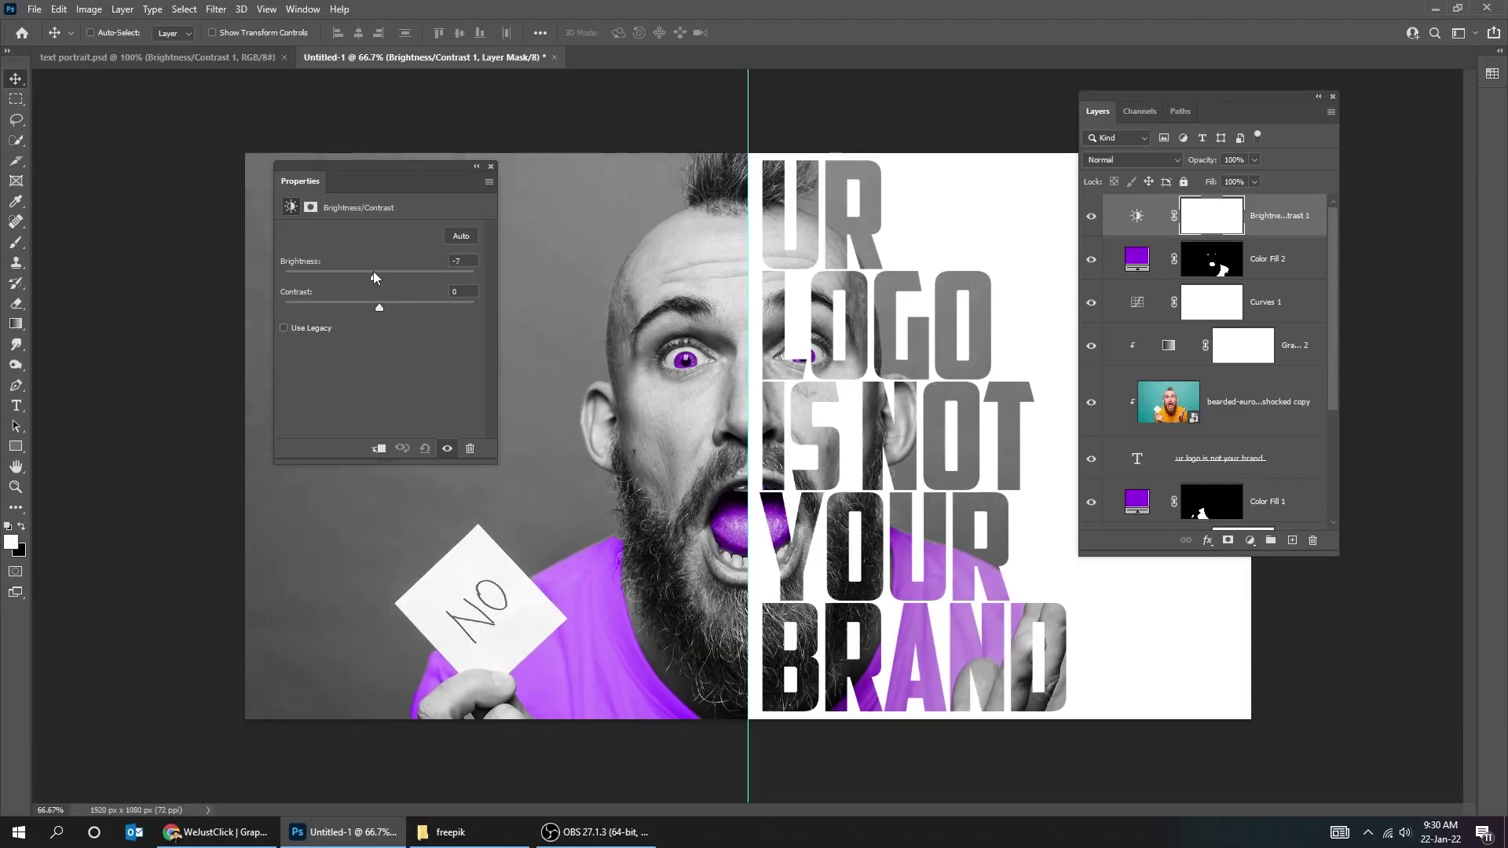
drag(189, 289, 178, 289)
mouse_move(366, 271)
mouse_down()
mouse_move(402, 304)
mouse_move(372, 273)
mouse_up()
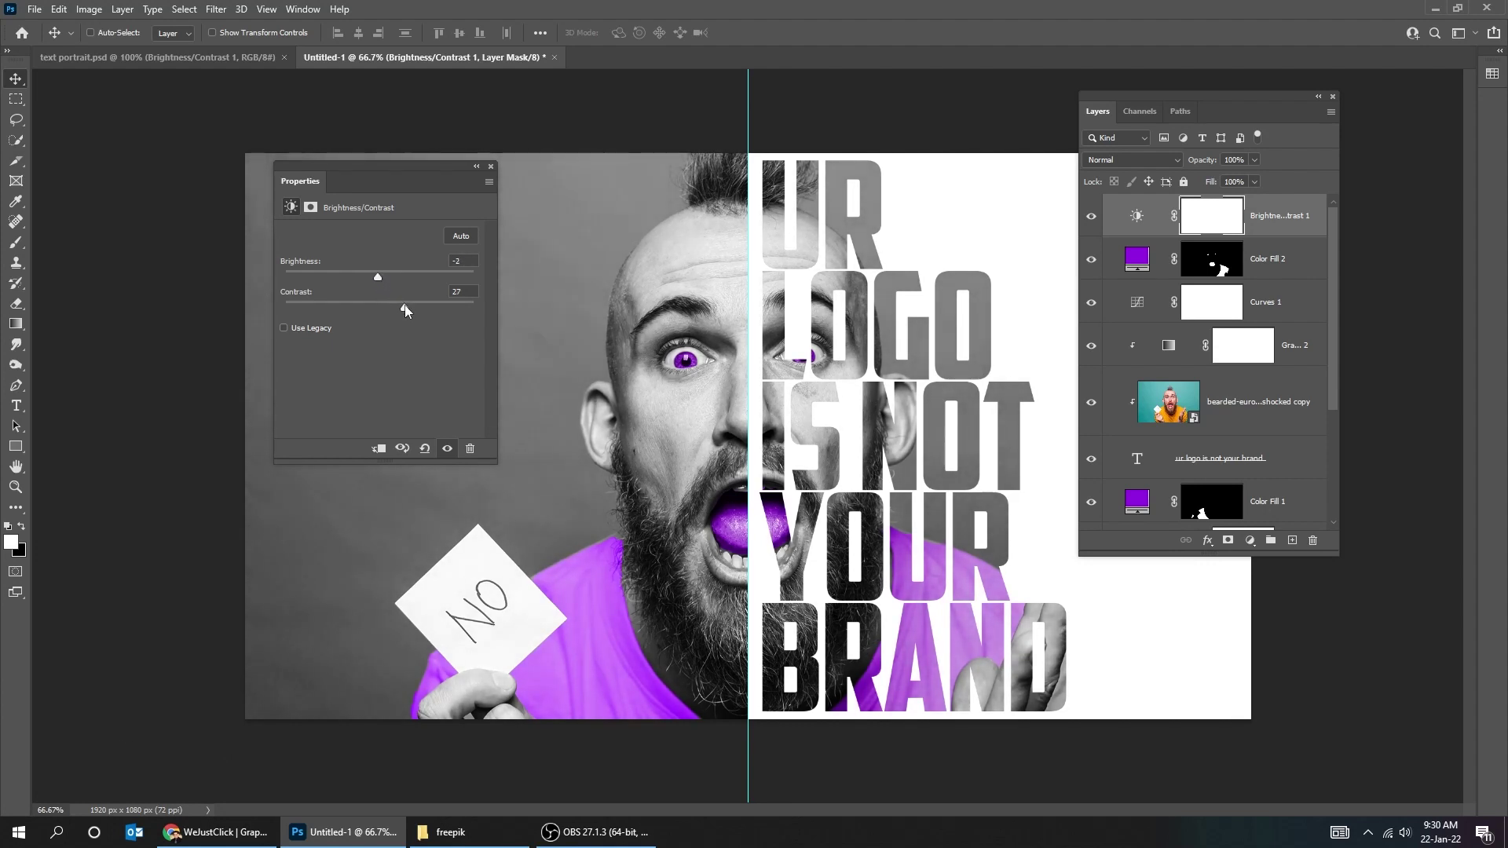
click(493, 166)
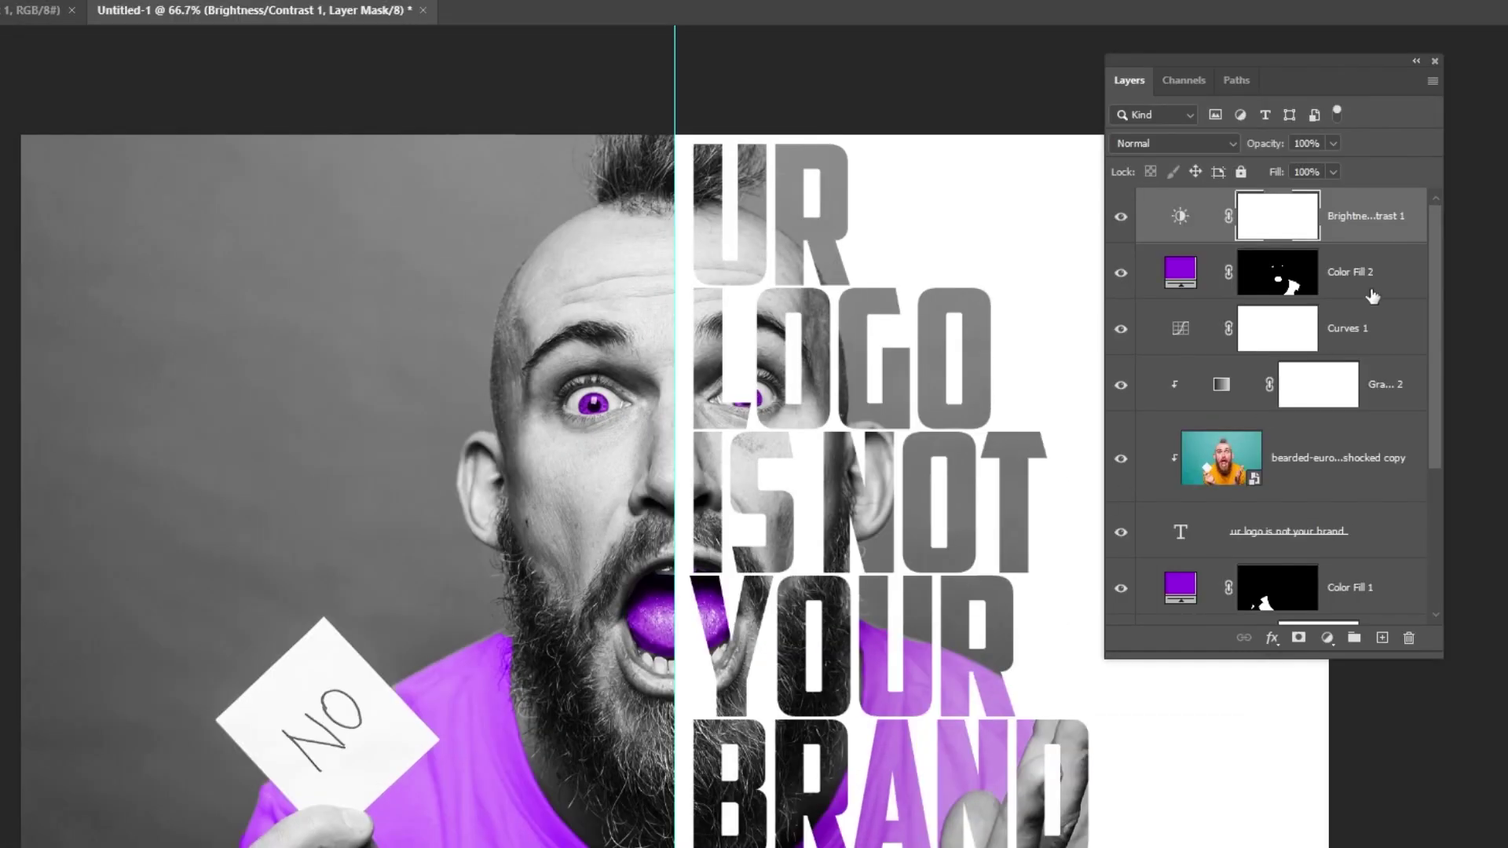
- Lasso the purple spill along the upper lip and teeth, clear it from the upper colour fill's mask, and deselect
click(1368, 287)
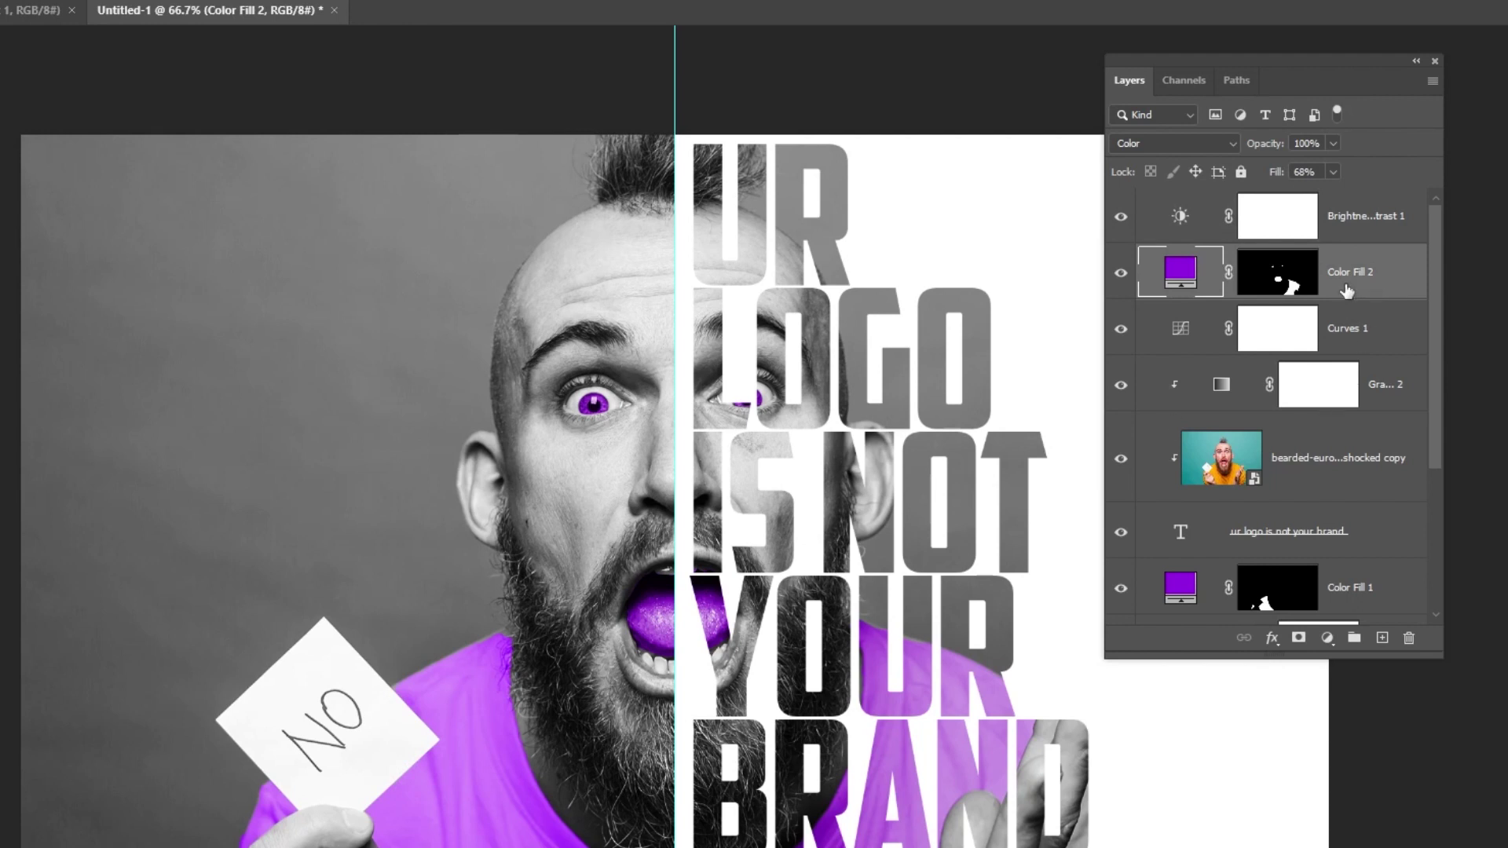
click(1279, 272)
ctrl+click(657, 590)
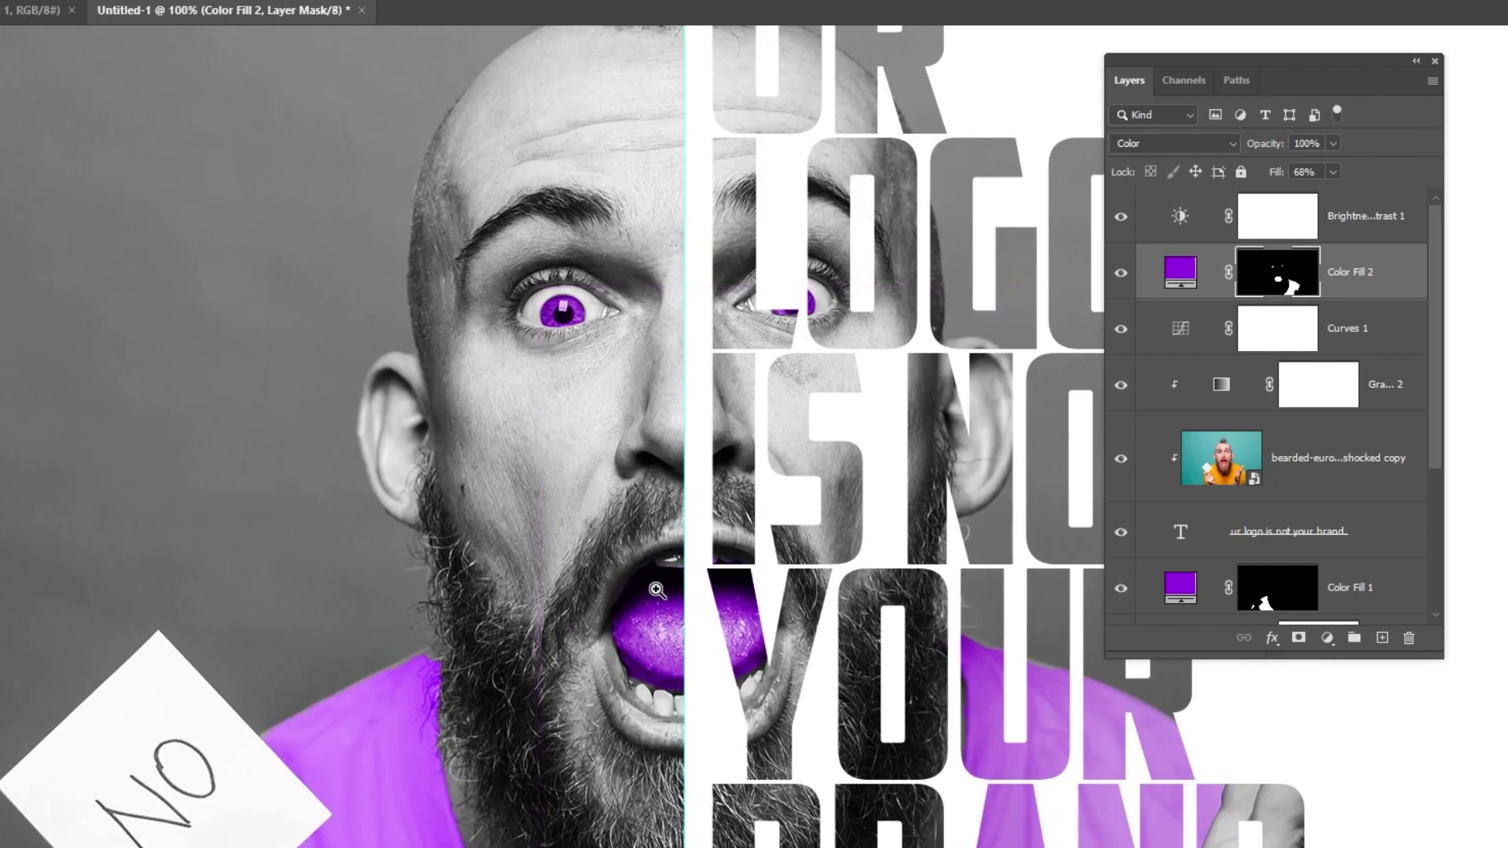
ctrl+click(657, 590)
ctrl+click(656, 590)
ctrl+click(657, 590)
drag(656, 569, 330, 458)
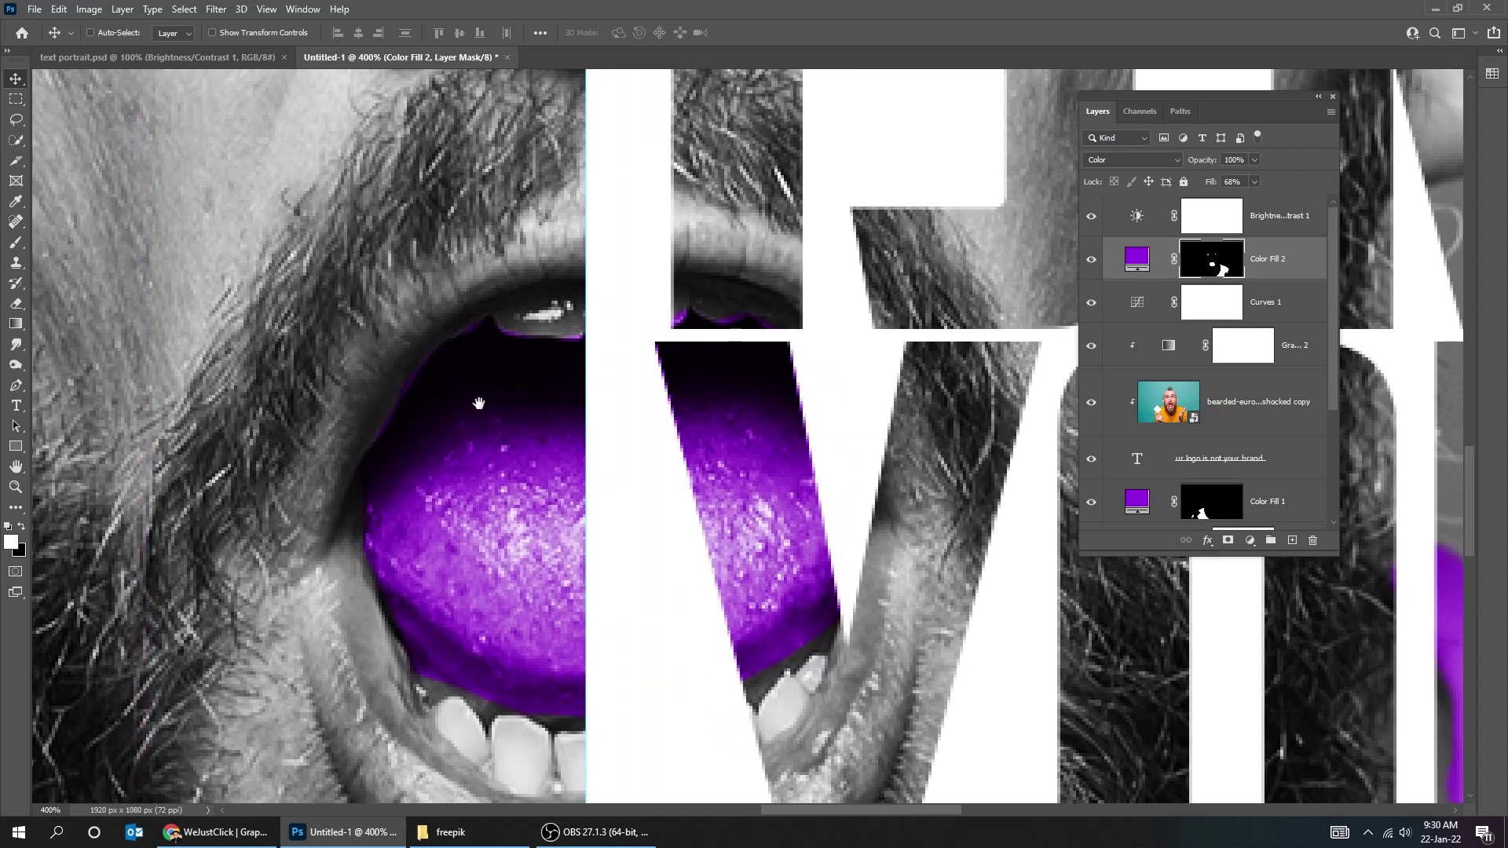
click(17, 121)
mouse_move(362, 465)
mouse_down()
mouse_move(431, 344)
mouse_move(480, 320)
mouse_move(557, 330)
mouse_move(692, 301)
mouse_move(789, 323)
mouse_up()
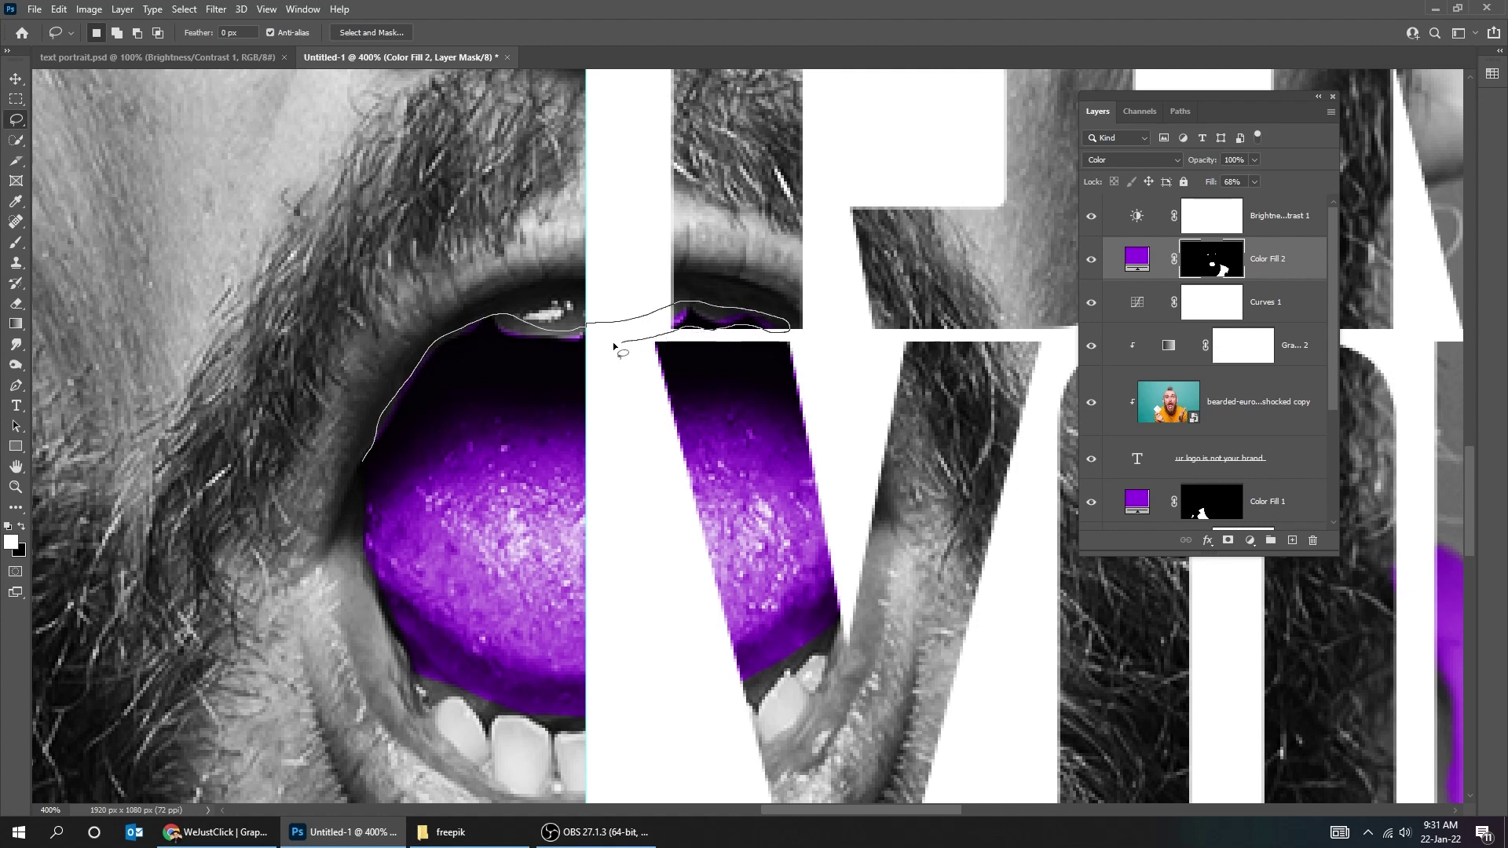
mouse_move(562, 344)
mouse_down()
mouse_move(474, 333)
mouse_move(428, 371)
mouse_up()
drag(366, 455, 375, 445)
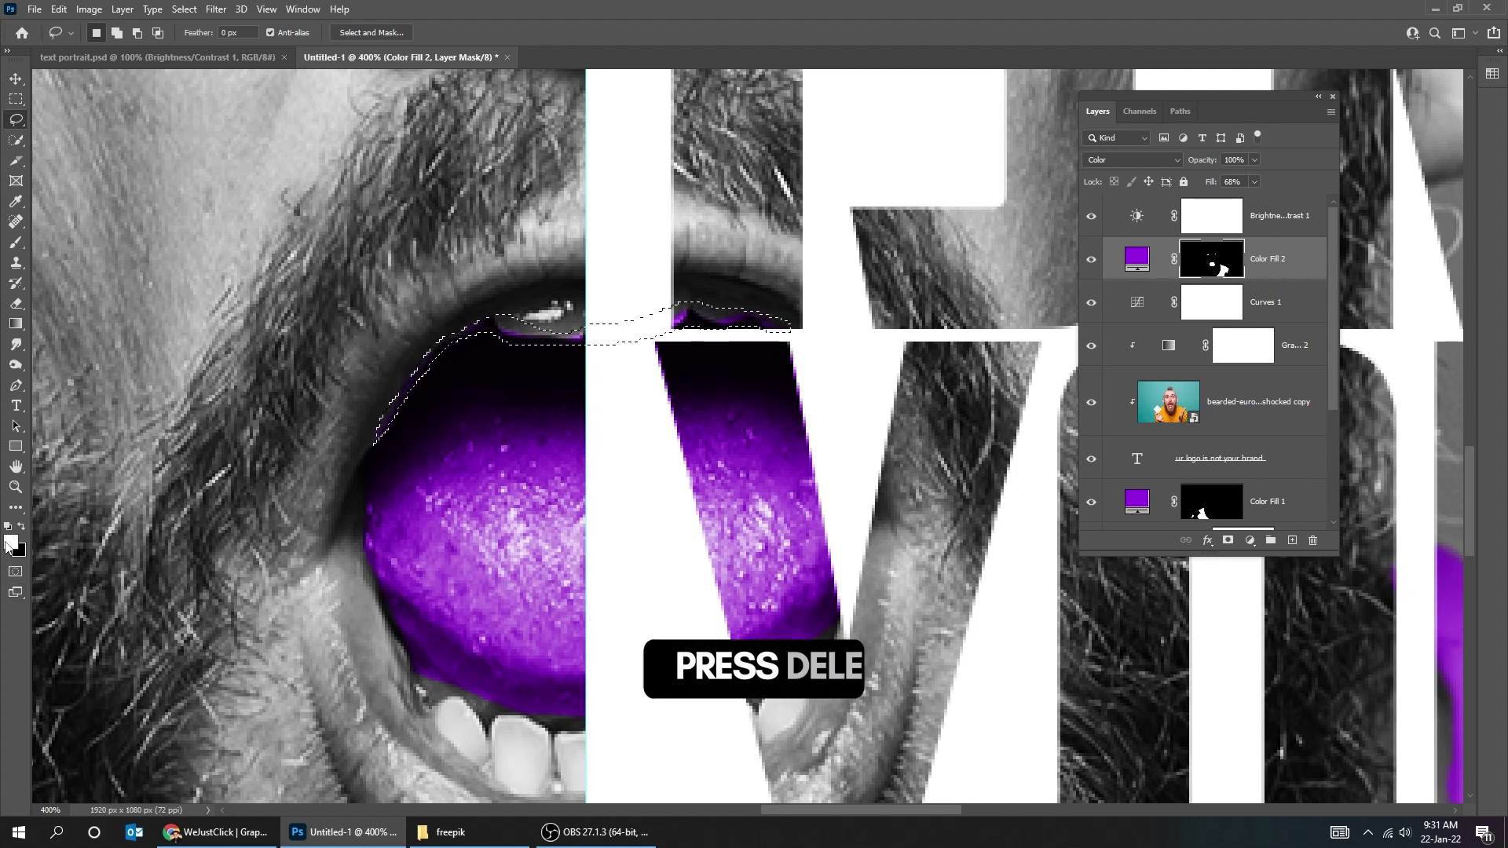
key(Delete)
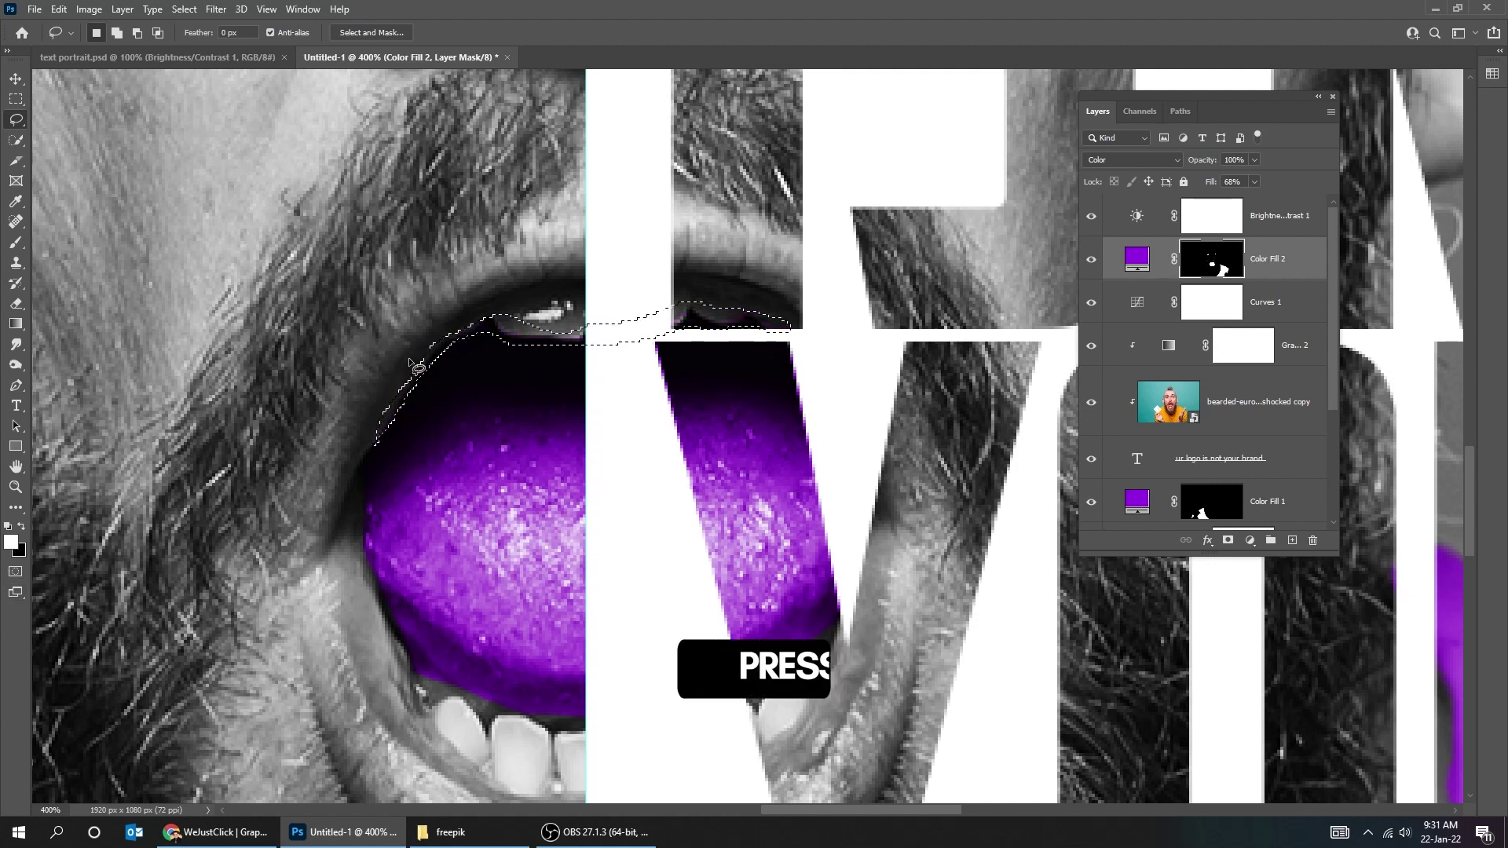
click(16, 99)
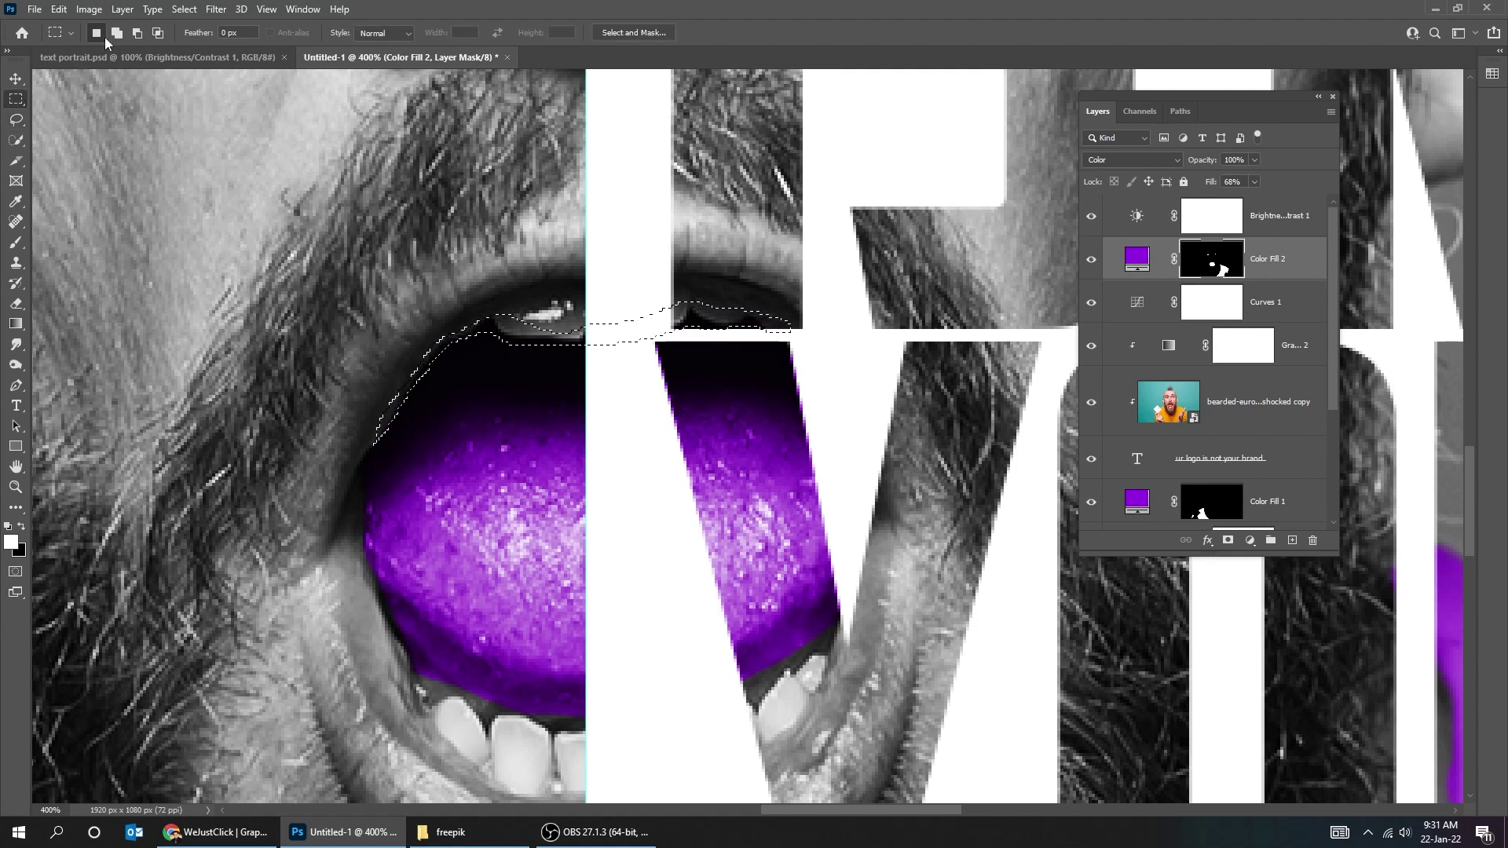
click(189, 10)
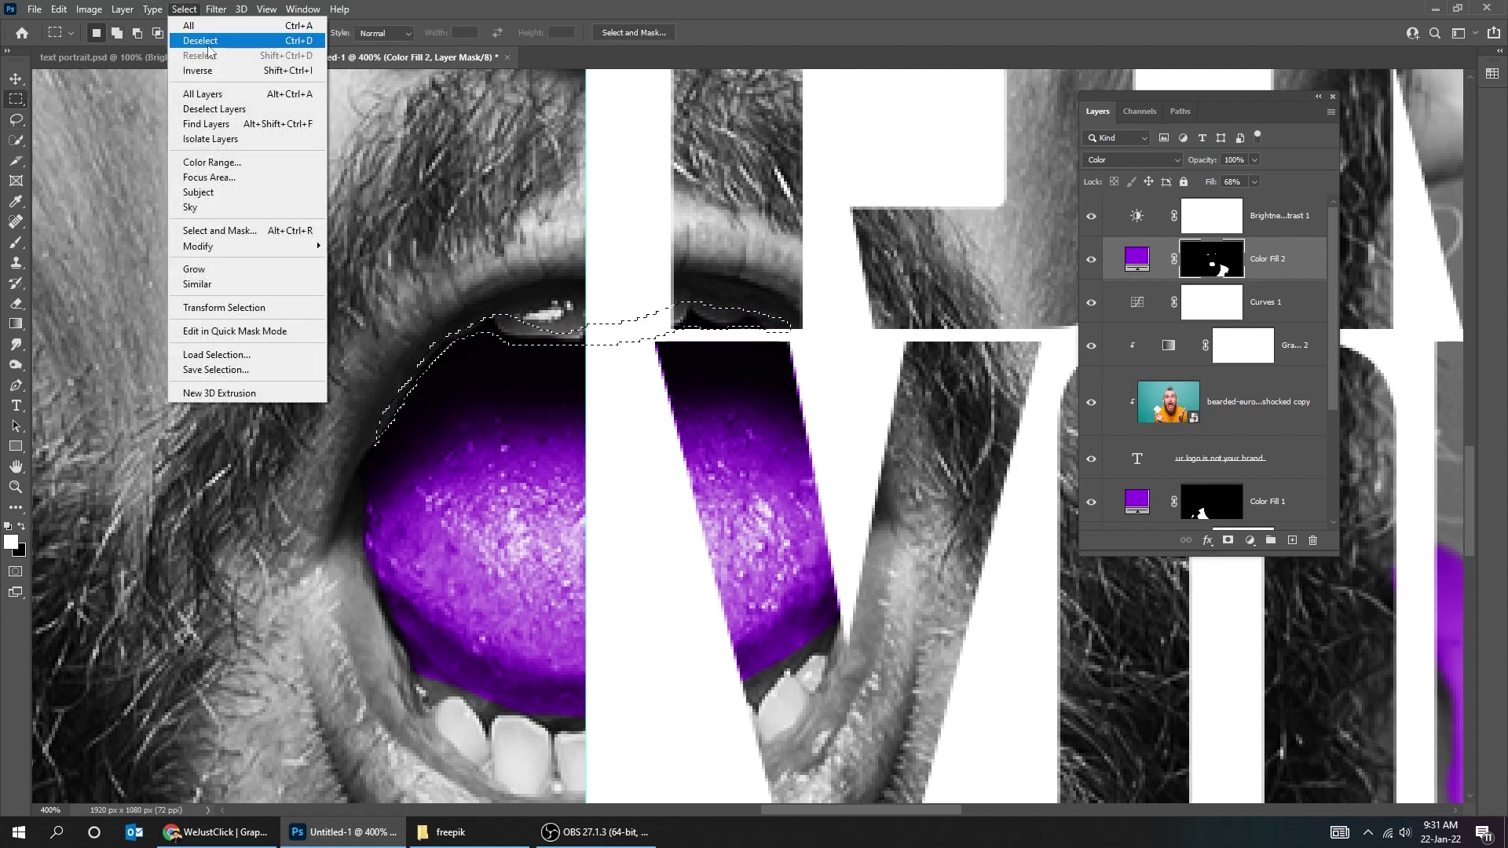
click(201, 41)
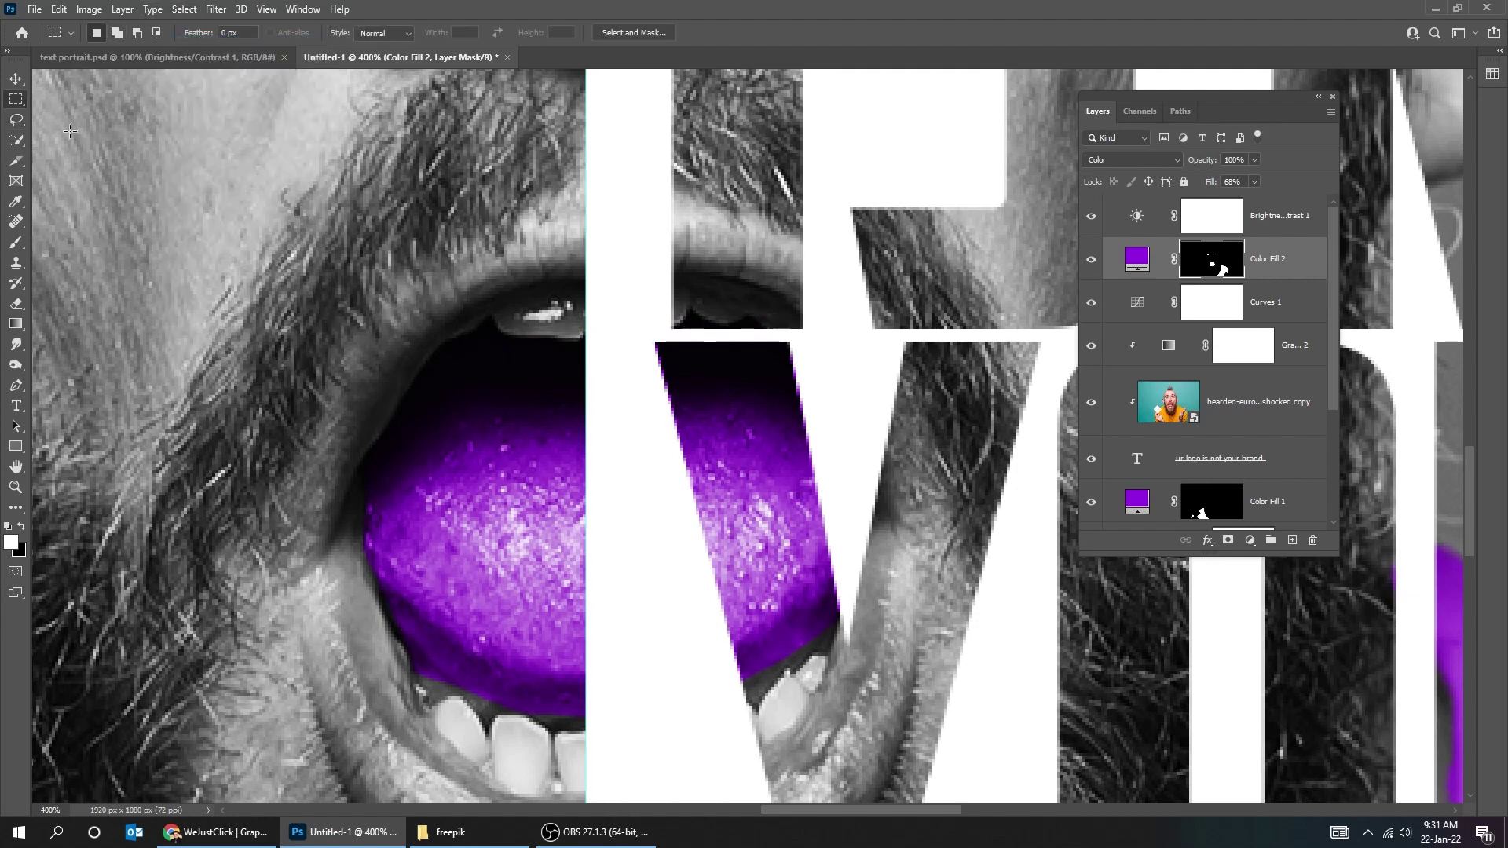
click(15, 79)
- Move the text layer about 10 px closer to the dividing edge of the photo half
key(ctrl+minus)
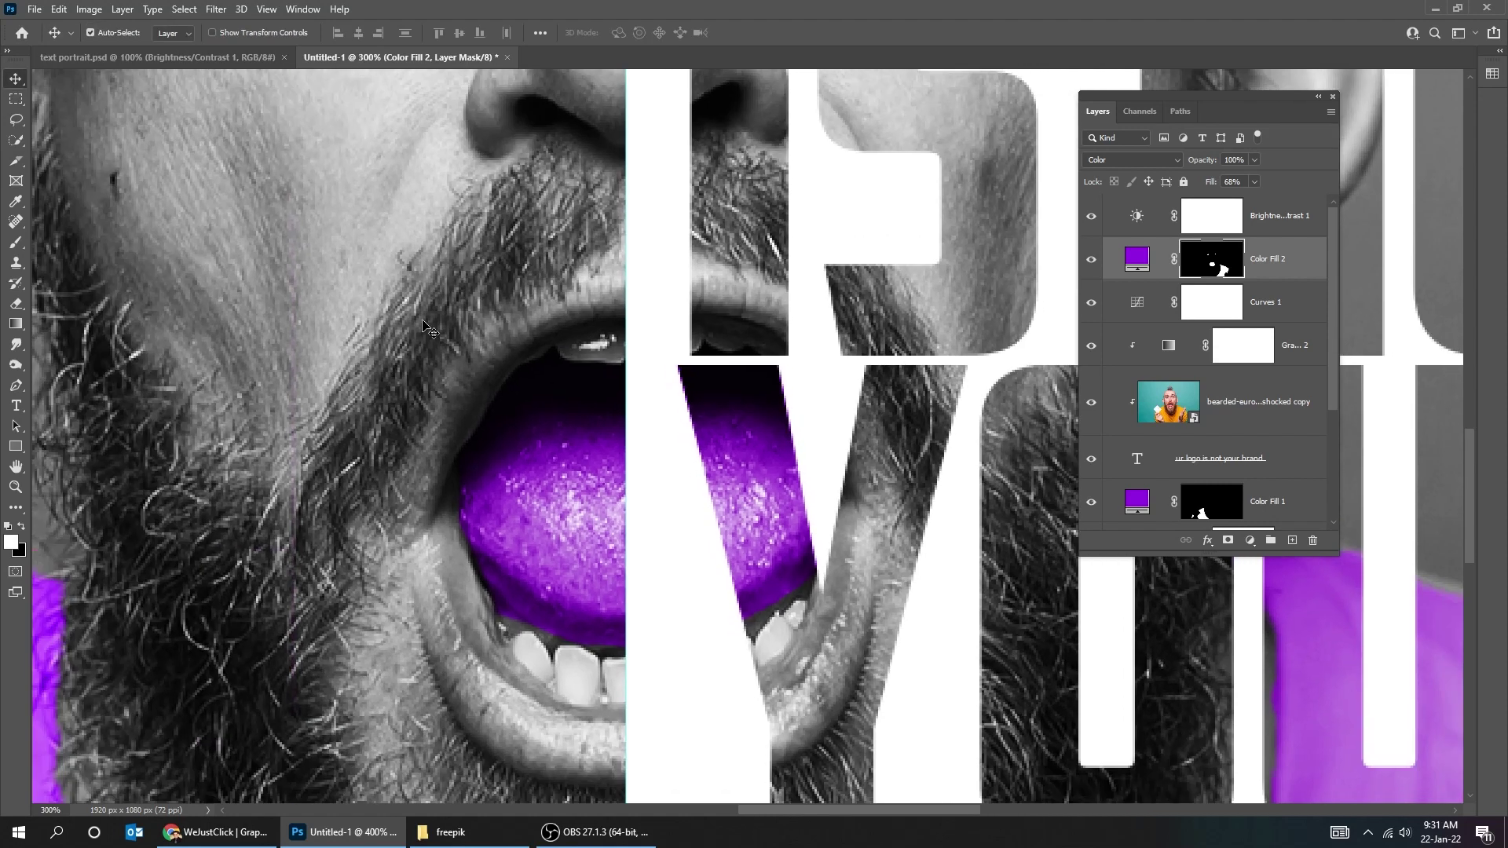
key(ctrl+minus)
key(ctrl+minus)
key(ctrl+minus)
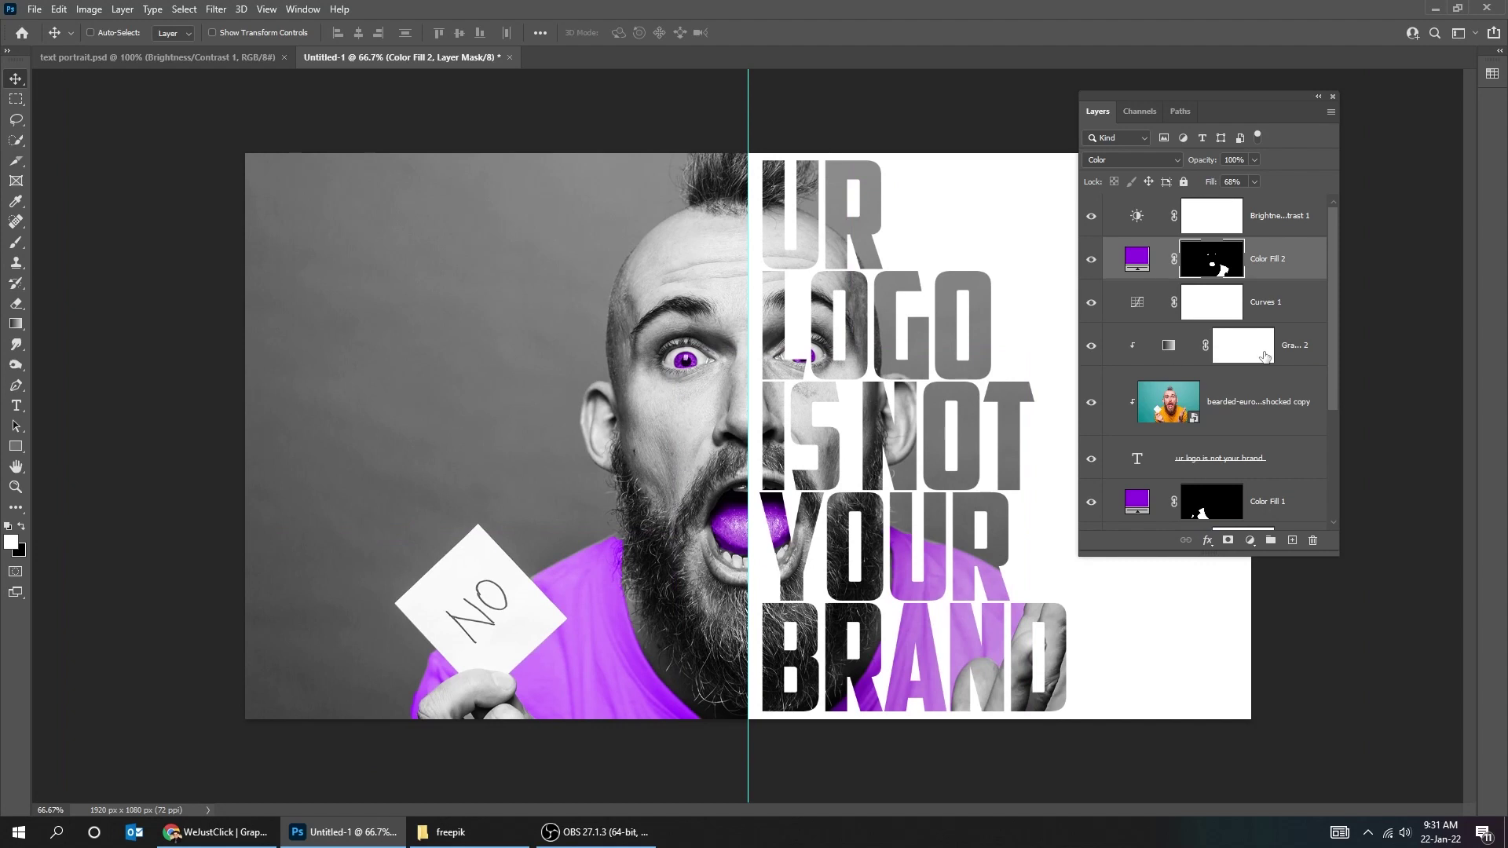
click(1254, 455)
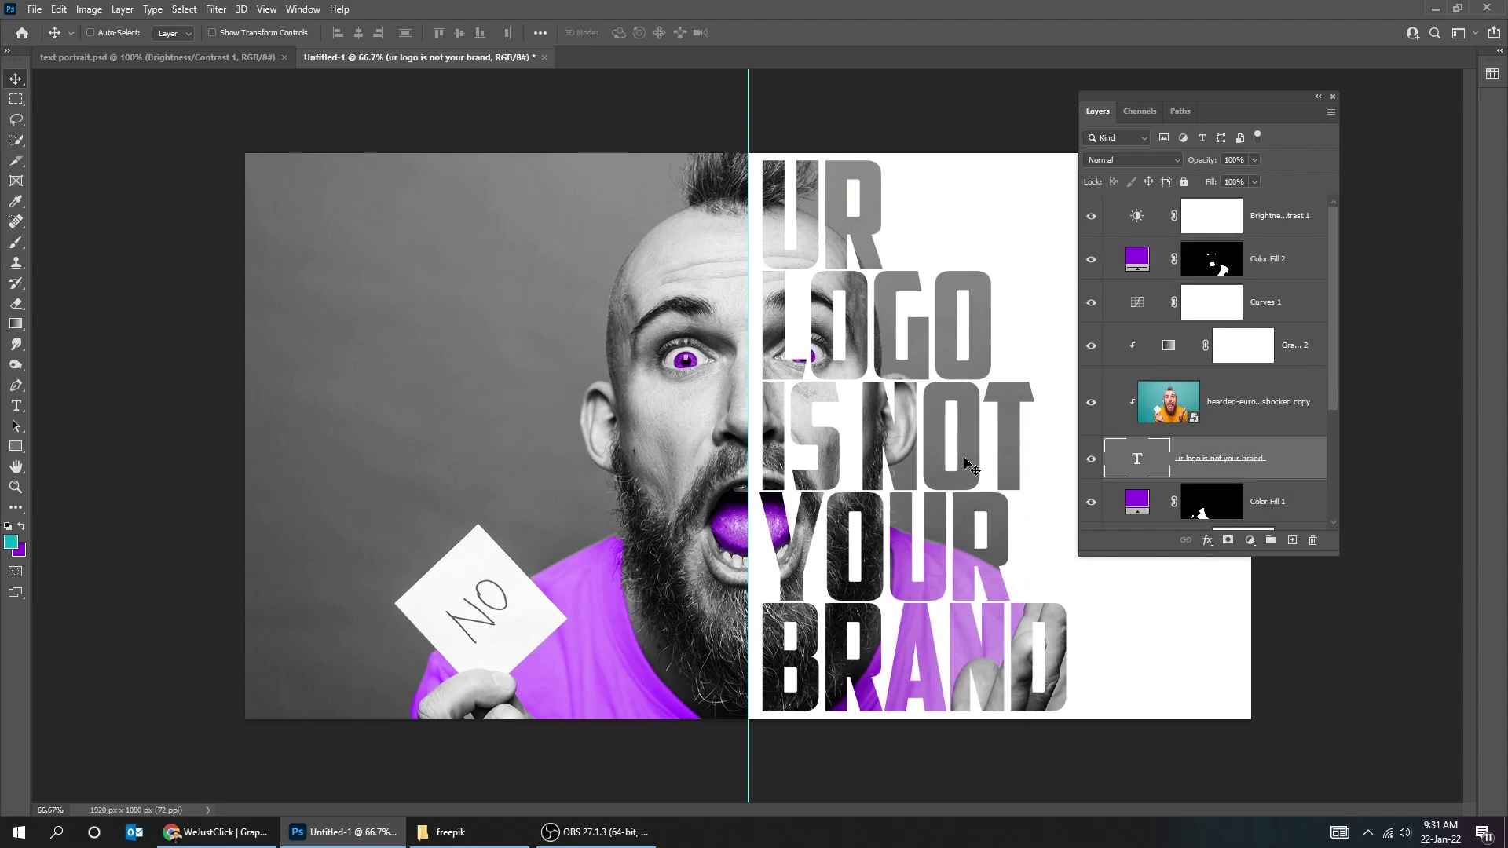
drag(870, 506, 864, 505)
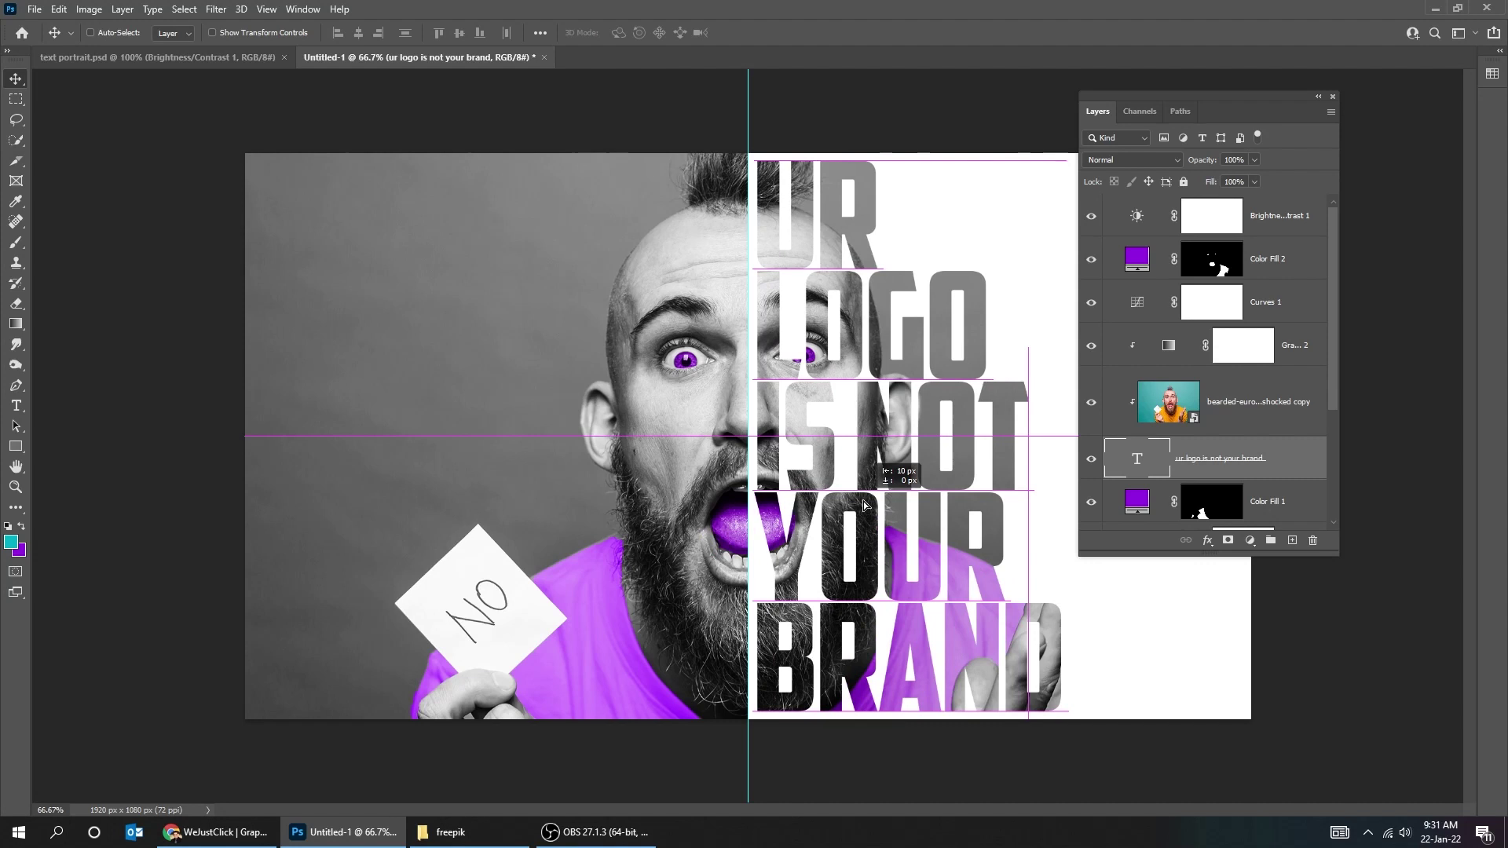
drag(864, 505, 865, 505)
- Scale the text layer down slightly with Free Transform
key(ctrl+t)
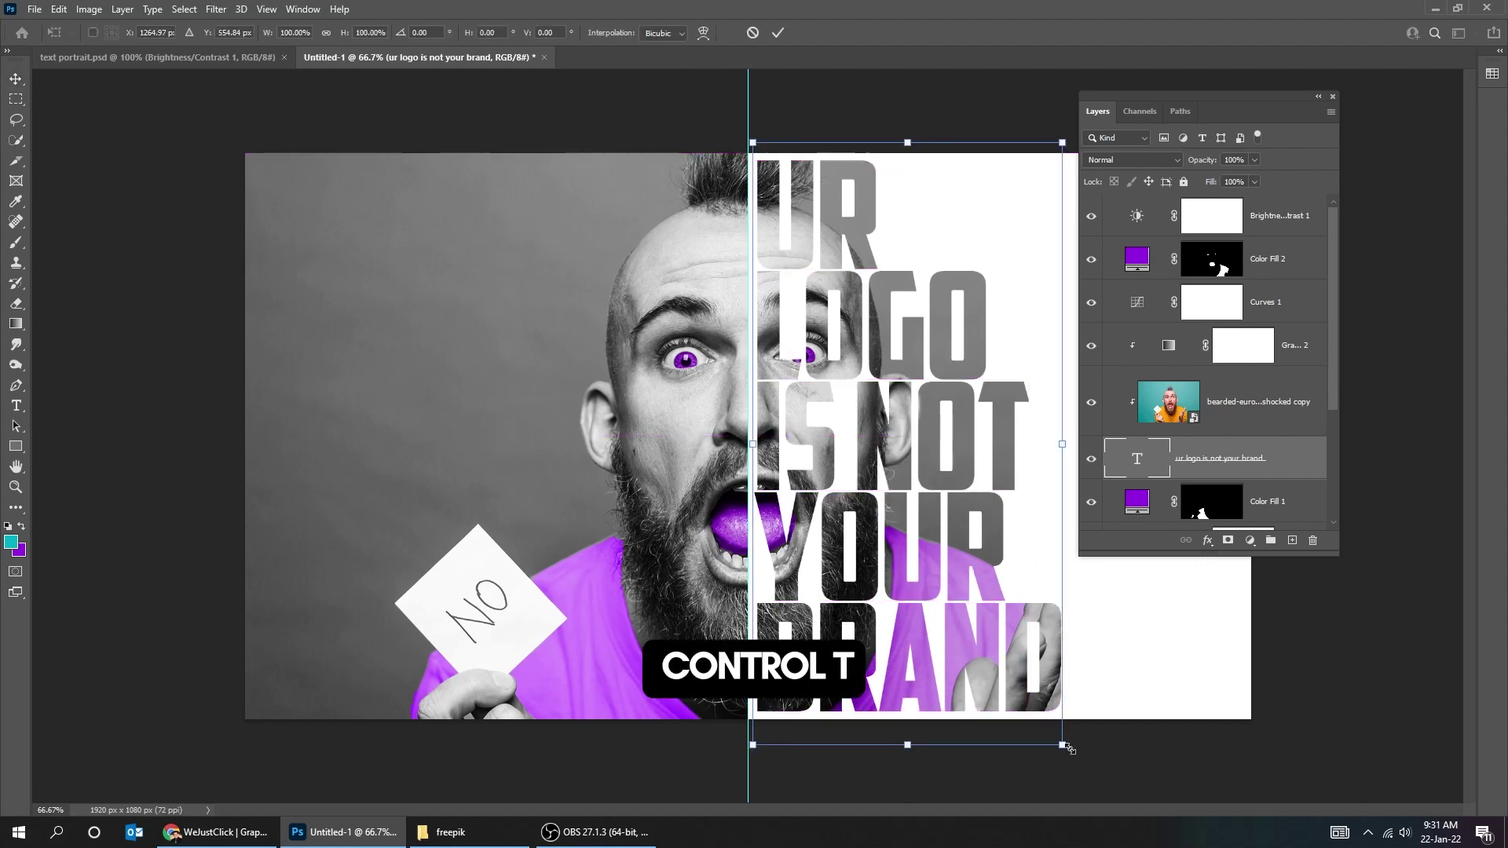
drag(1063, 746, 1057, 740)
key(Return)
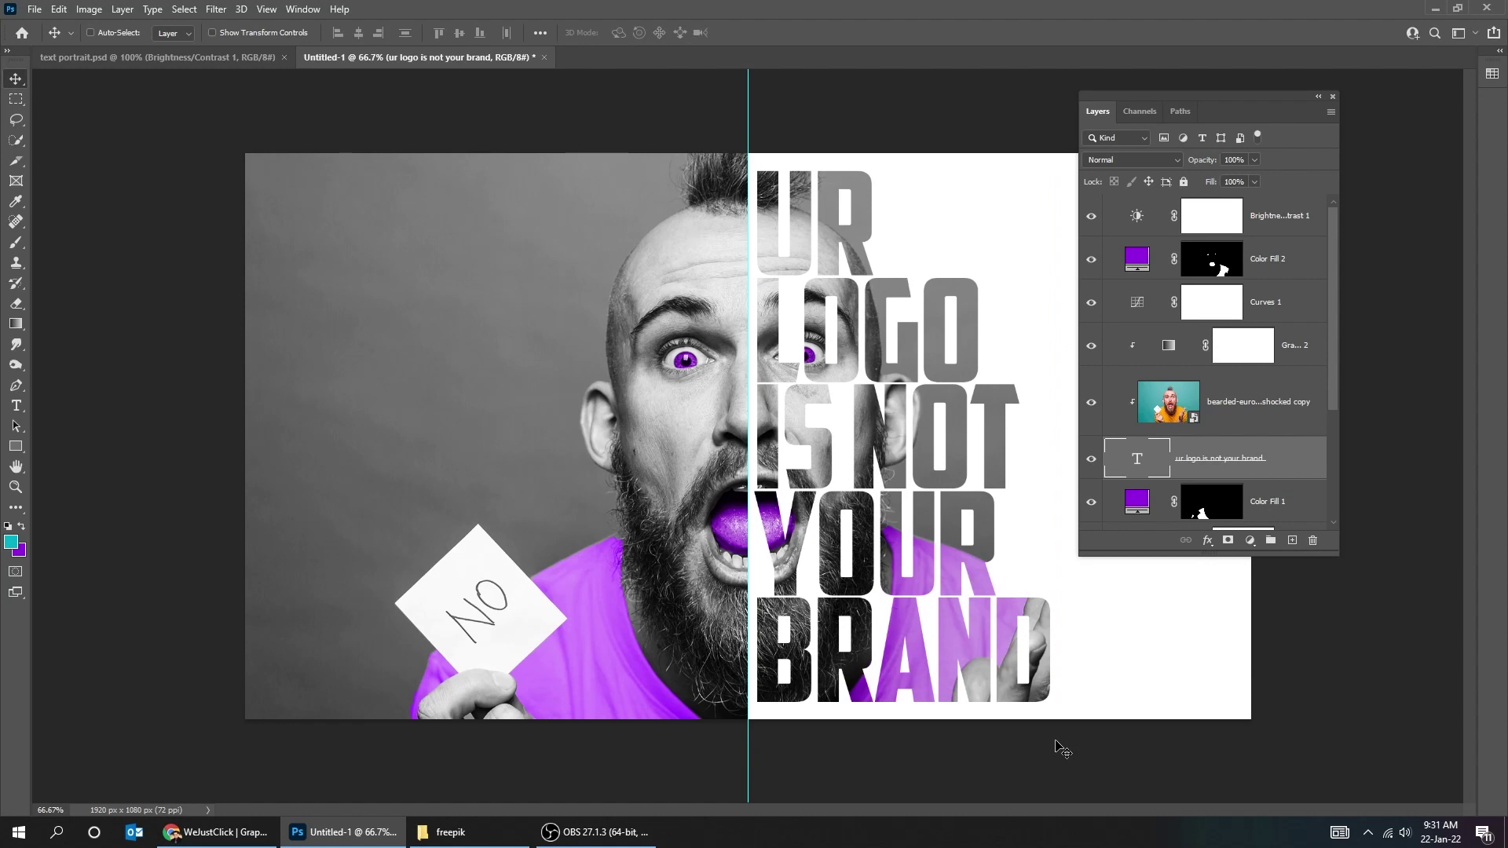
- Hide the guides and nudge the text layer sideways, leaving a narrow white gap beside the photo half
key(ctrl+h)
key(Right)
key(Right)
key(Right)
key(Right)
key(Right)
key(Right)
key(Right)
key(Right)
key(Right)
key(Right)
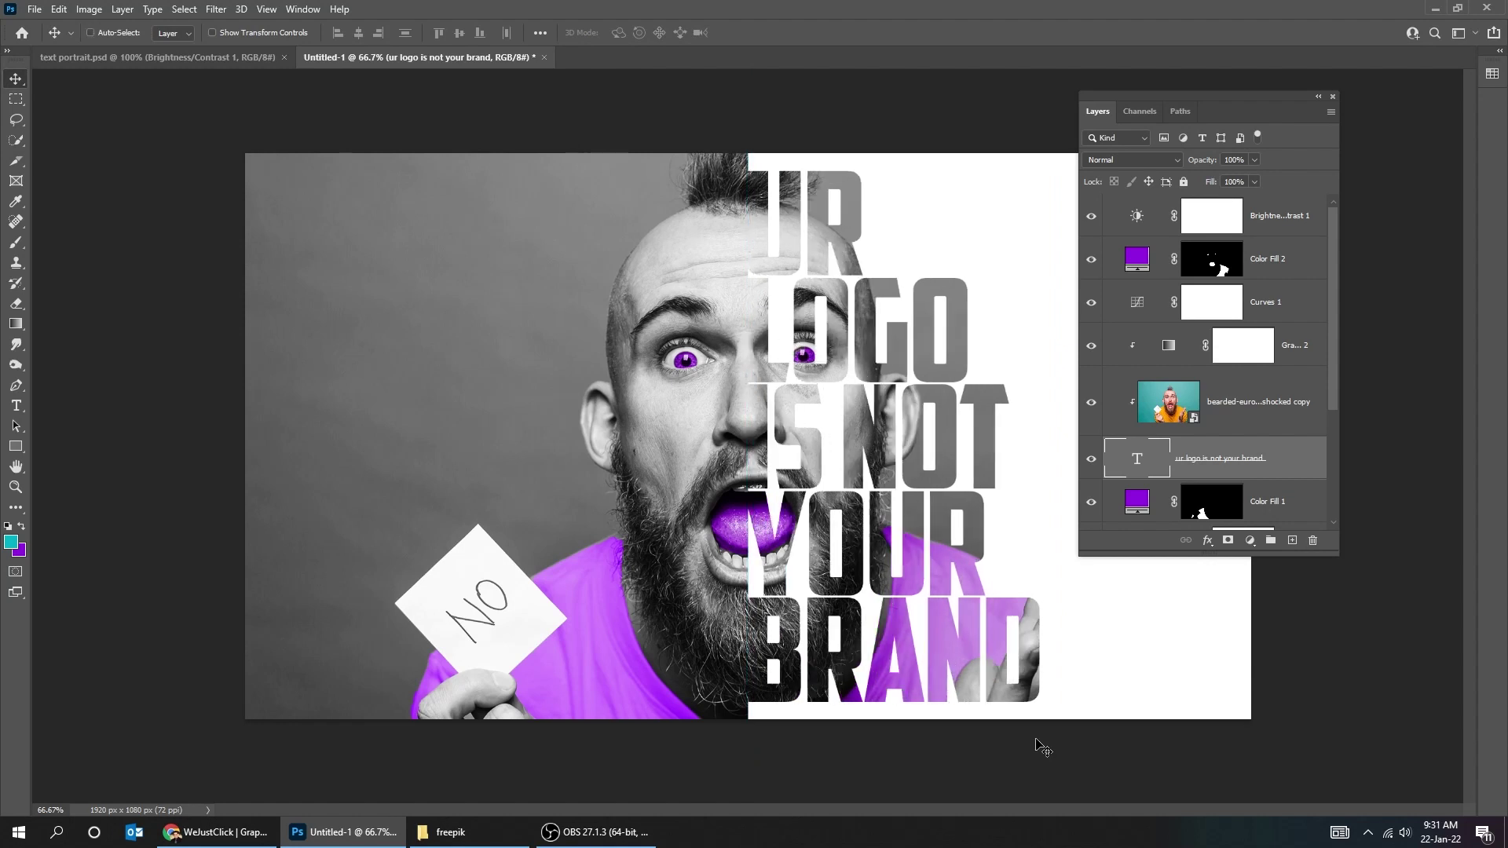
key(Left)
key(Left)
key(Left)
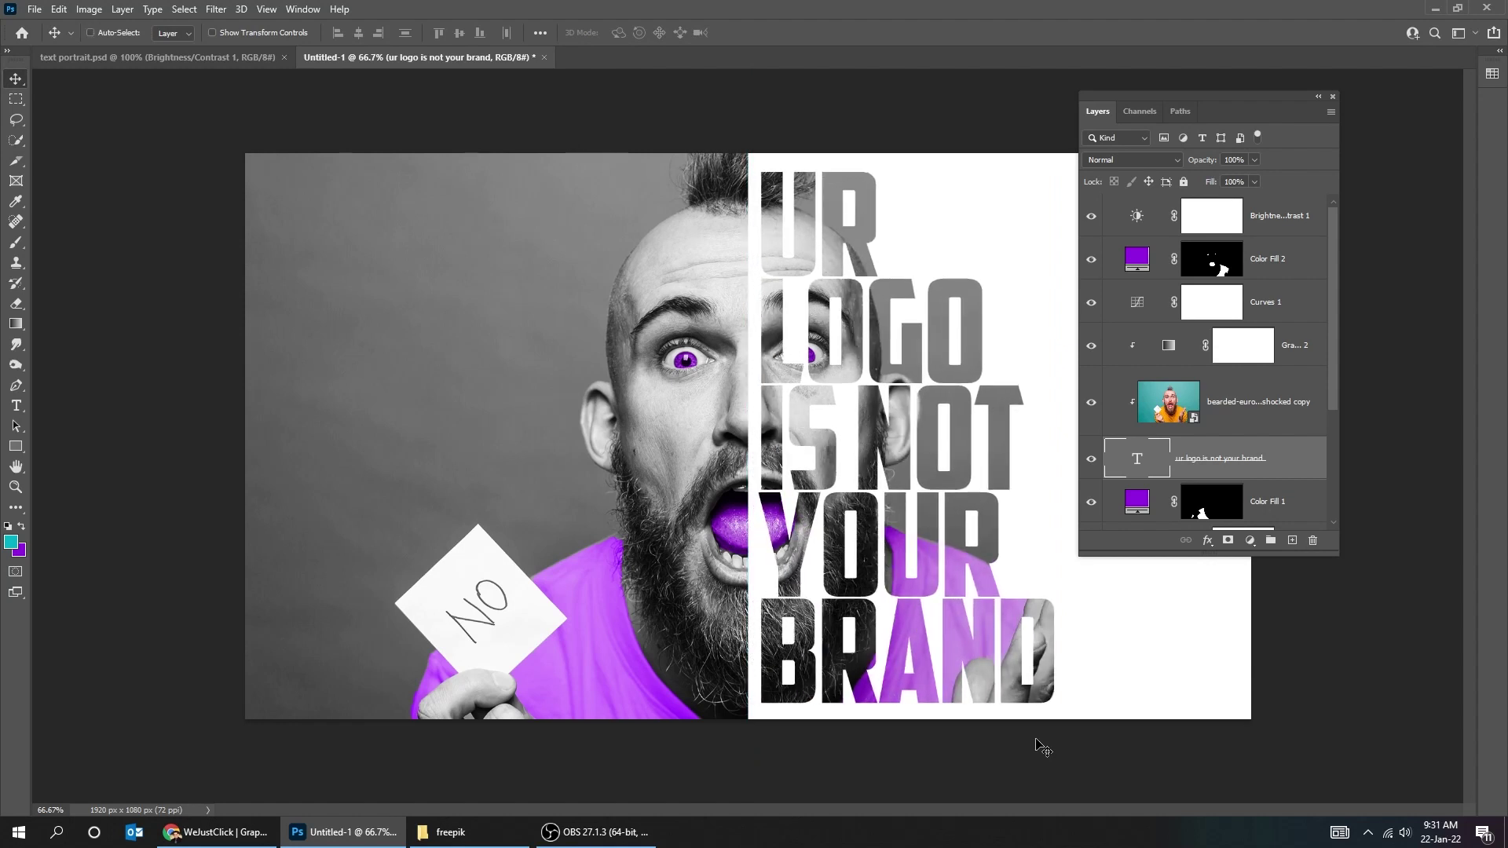
- Preview the enlarged artwork in full screen mode with the panels hidden, and bring the panels back
key(Tab)
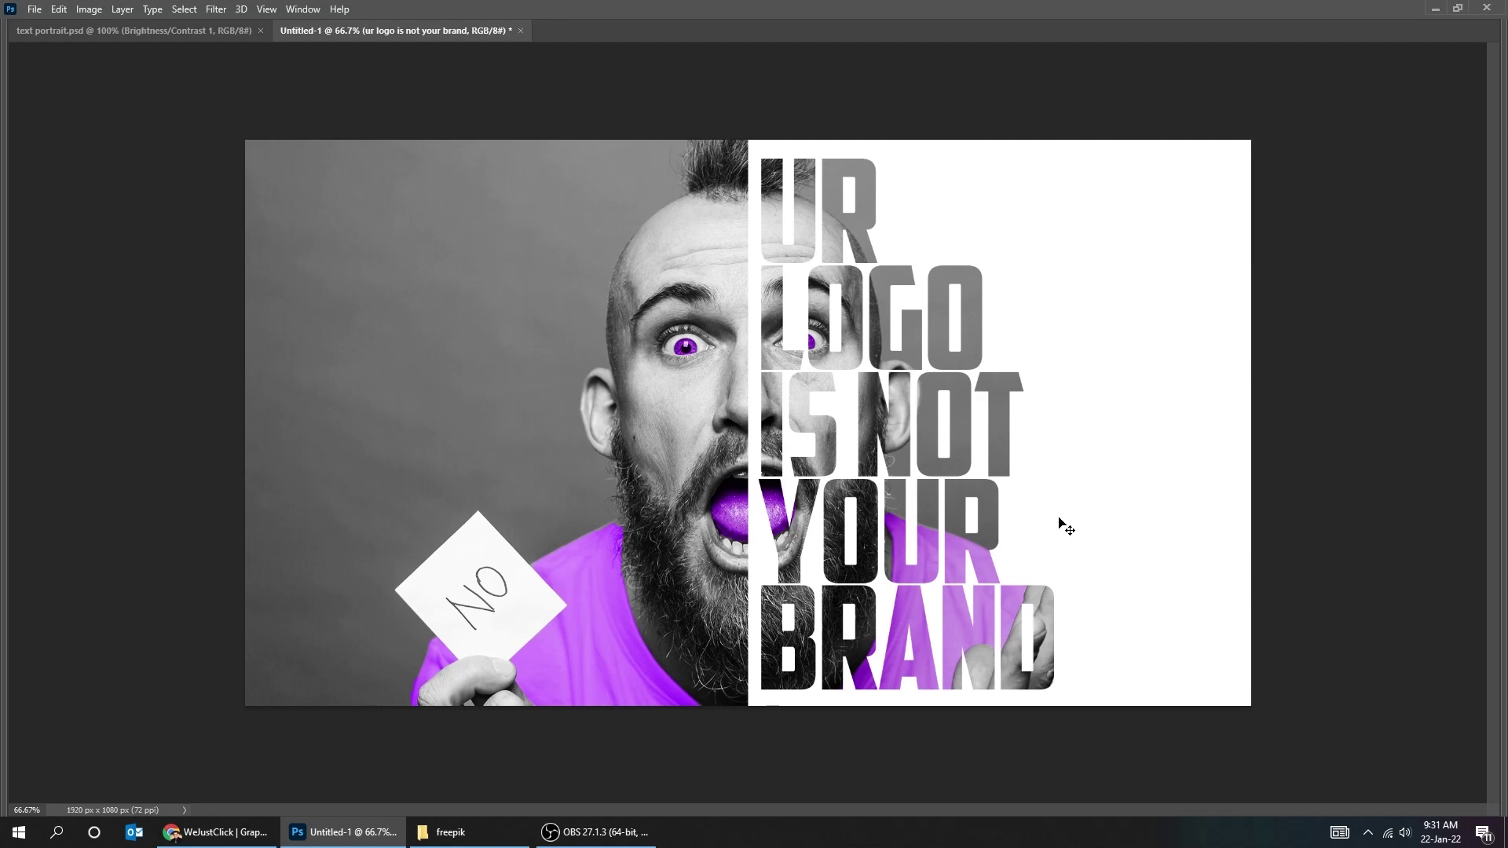
key(ctrl+plus)
key(f)
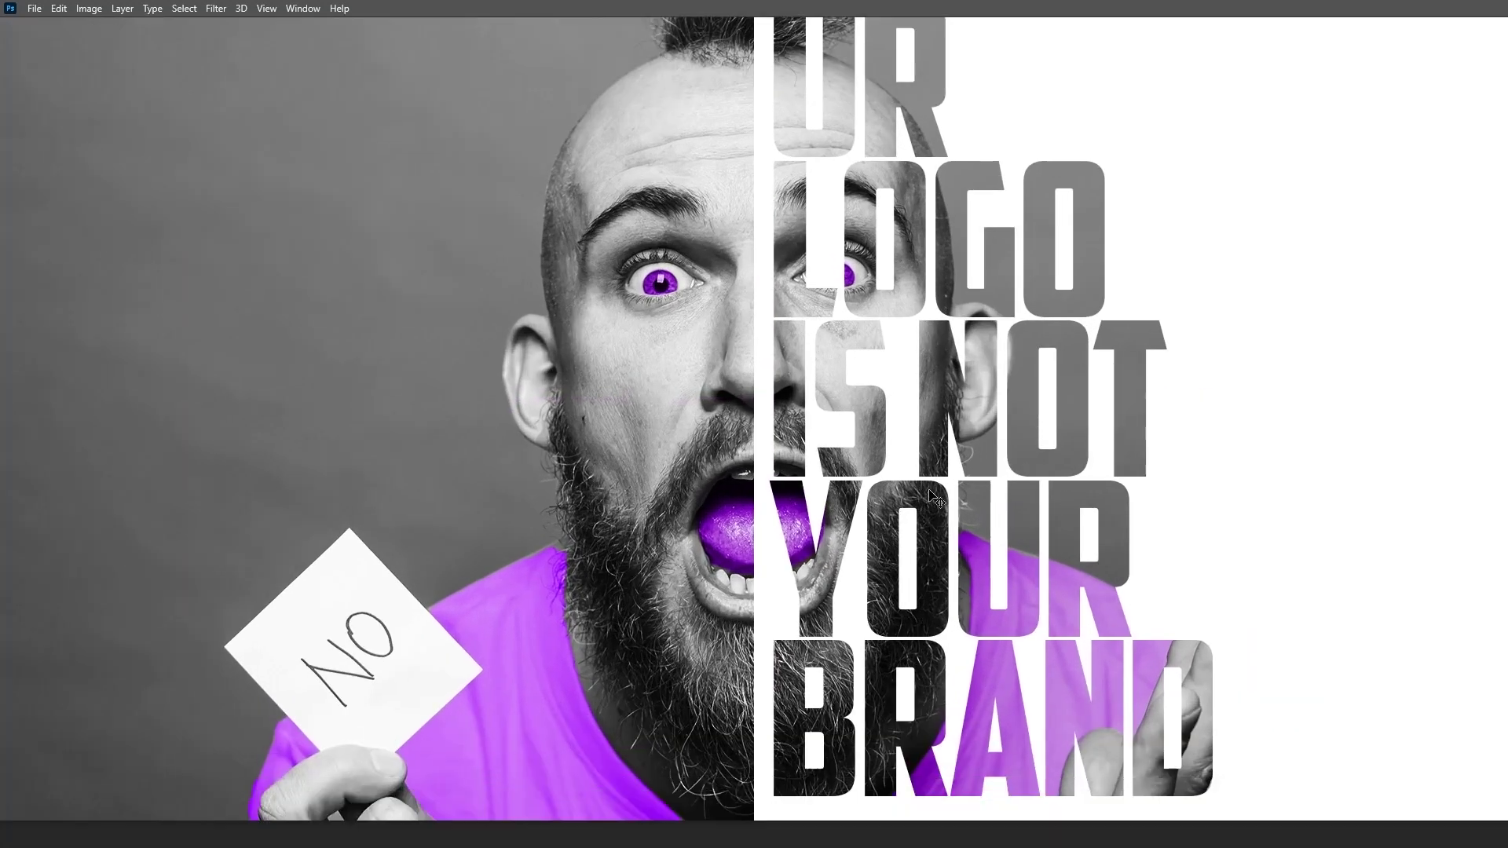
key(f)
mouse_move(1166, 535)
mouse_down()
mouse_move(1180, 518)
mouse_move(1162, 522)
mouse_up()
key(Tab)
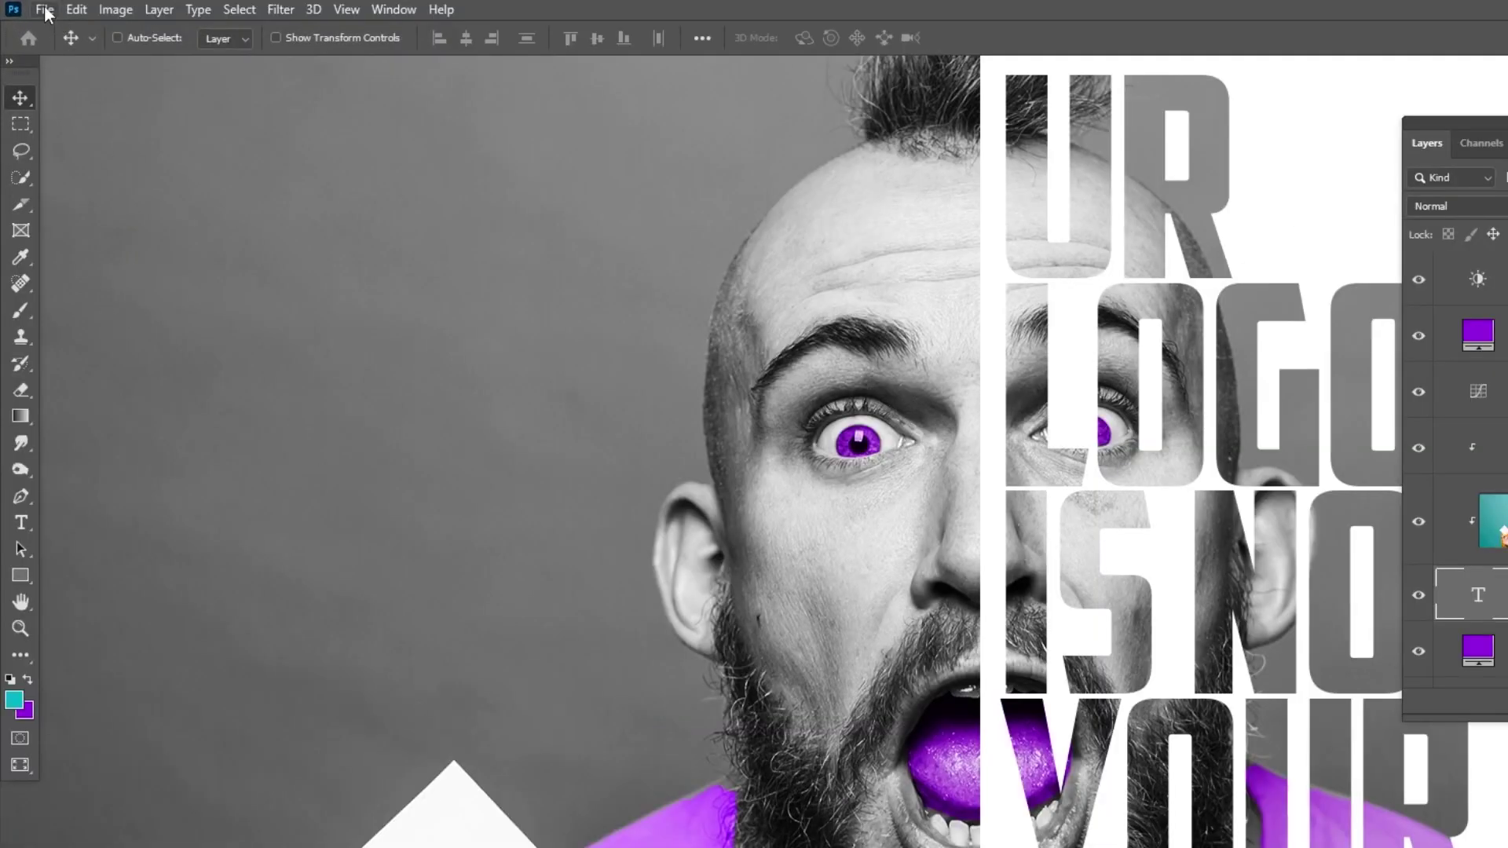
- Open the Save for Web (Legacy) export and set its preview zoom to 25%
click(45, 10)
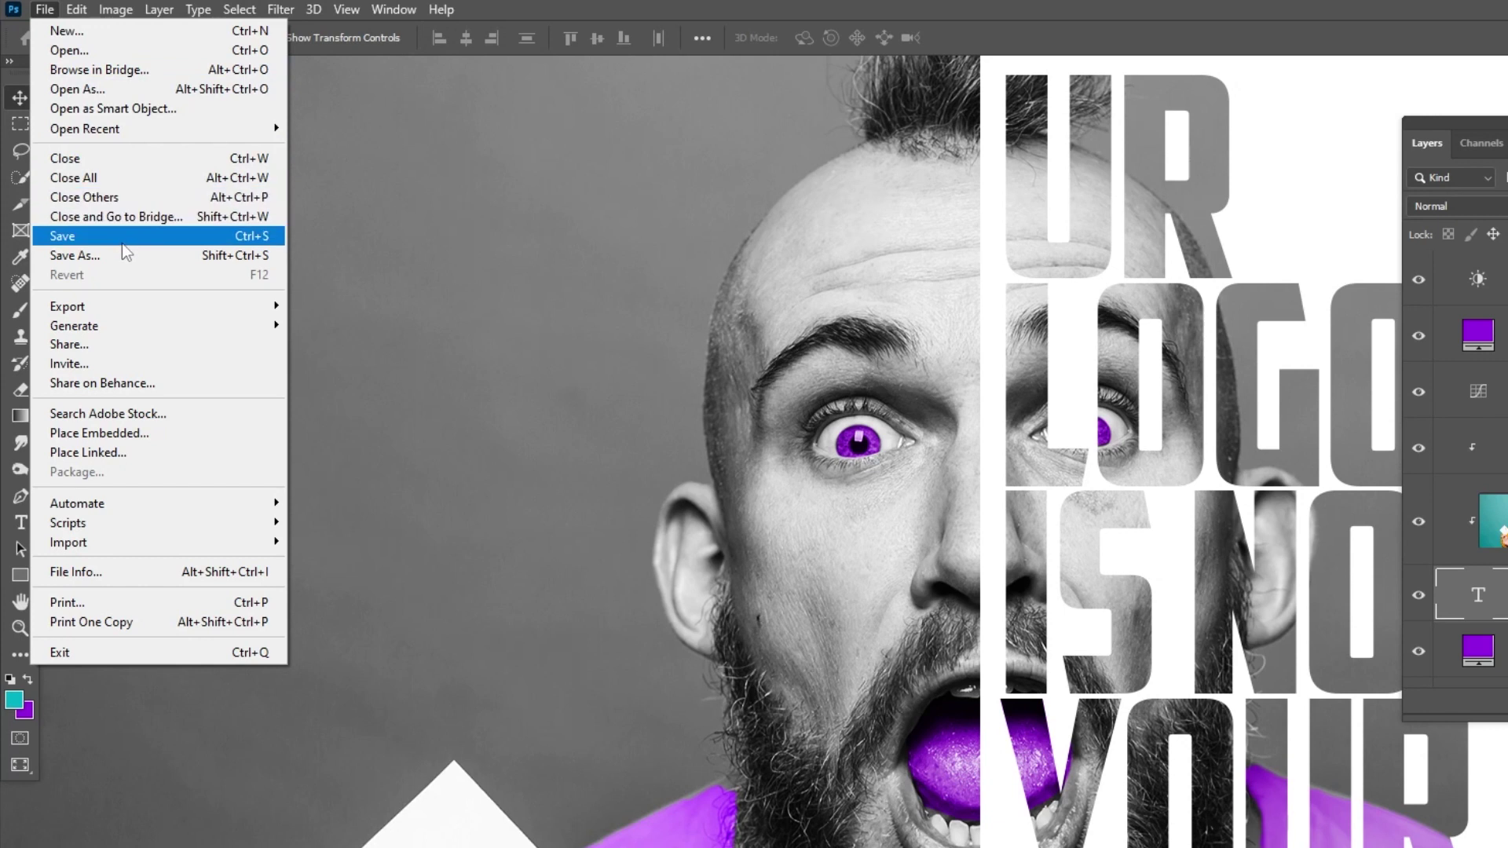
mouse_move(155, 312)
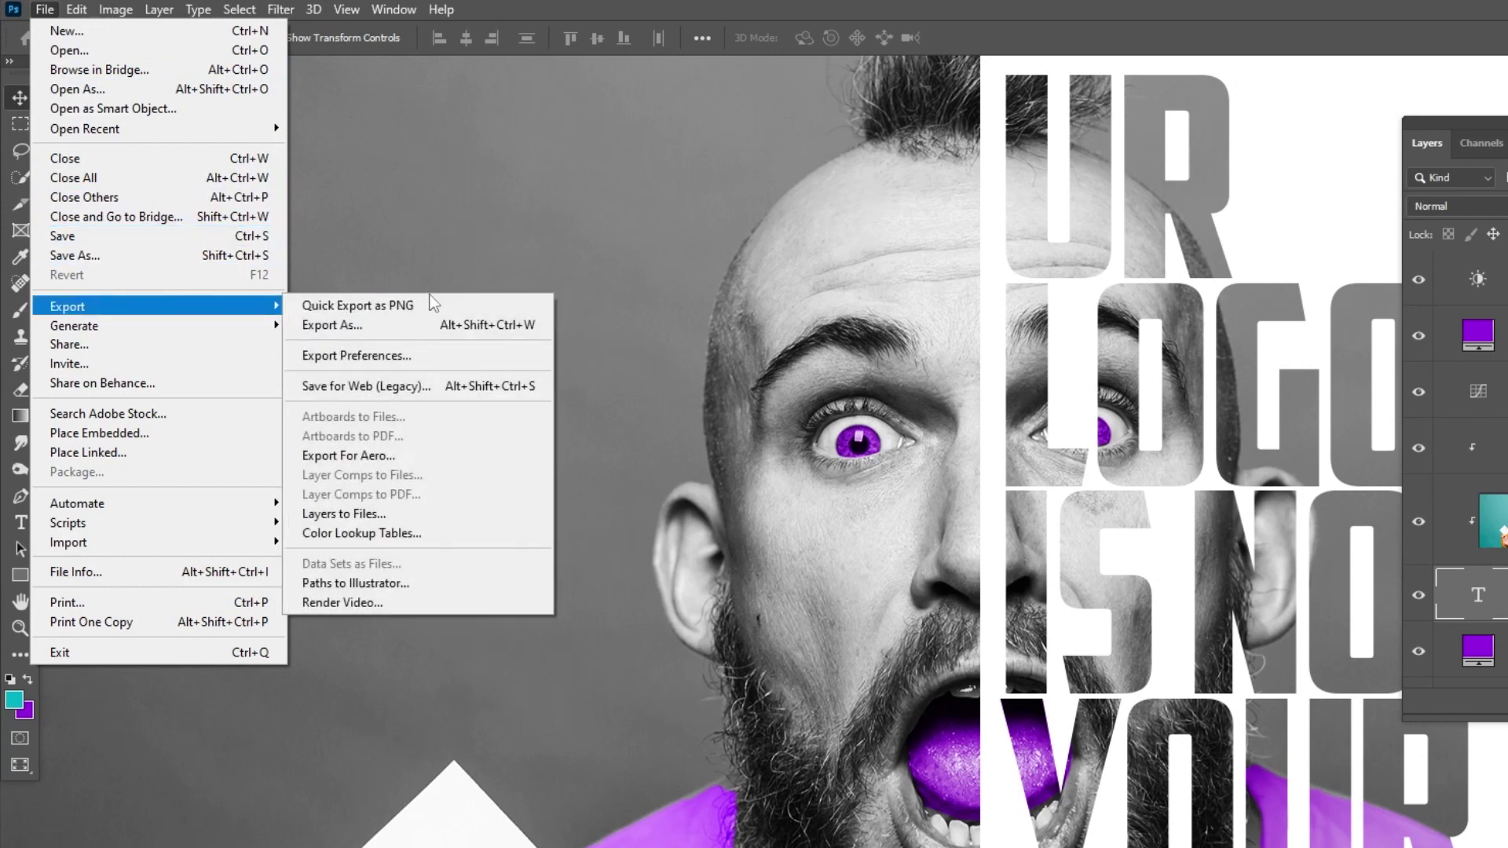
click(481, 387)
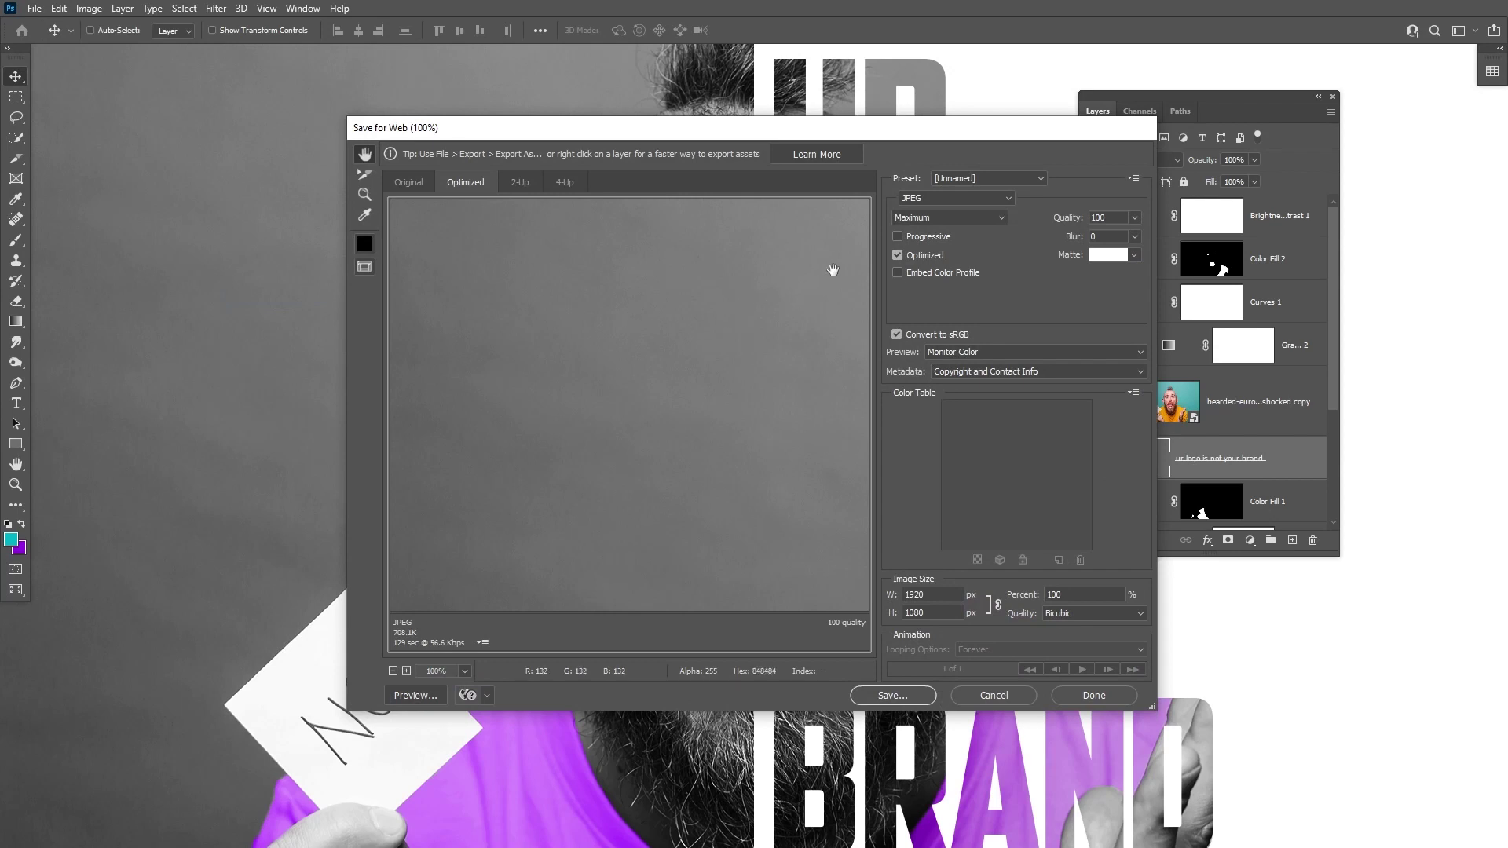
right_click(557, 444)
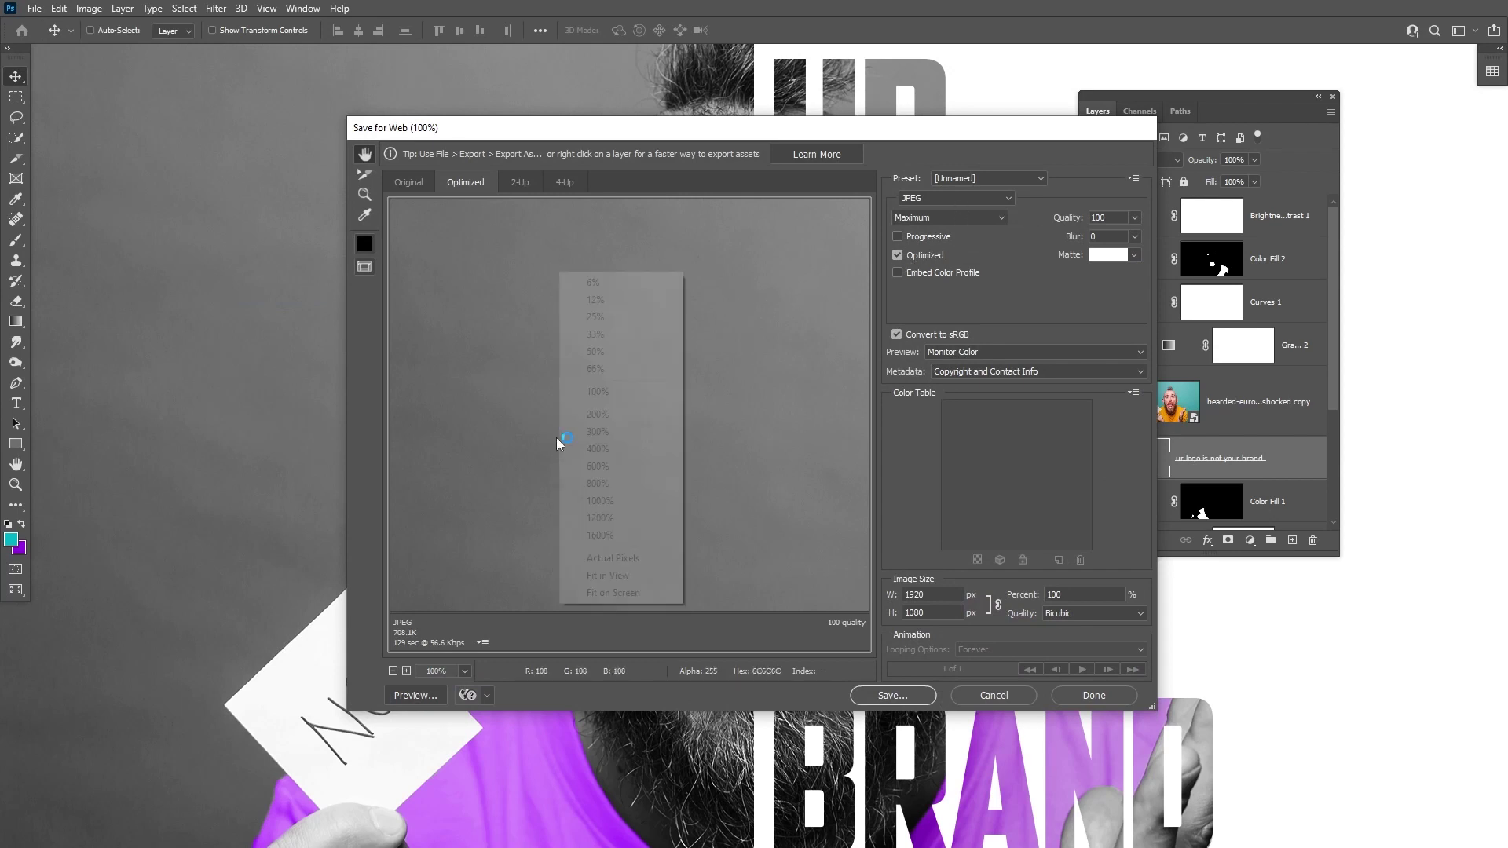
click(609, 316)
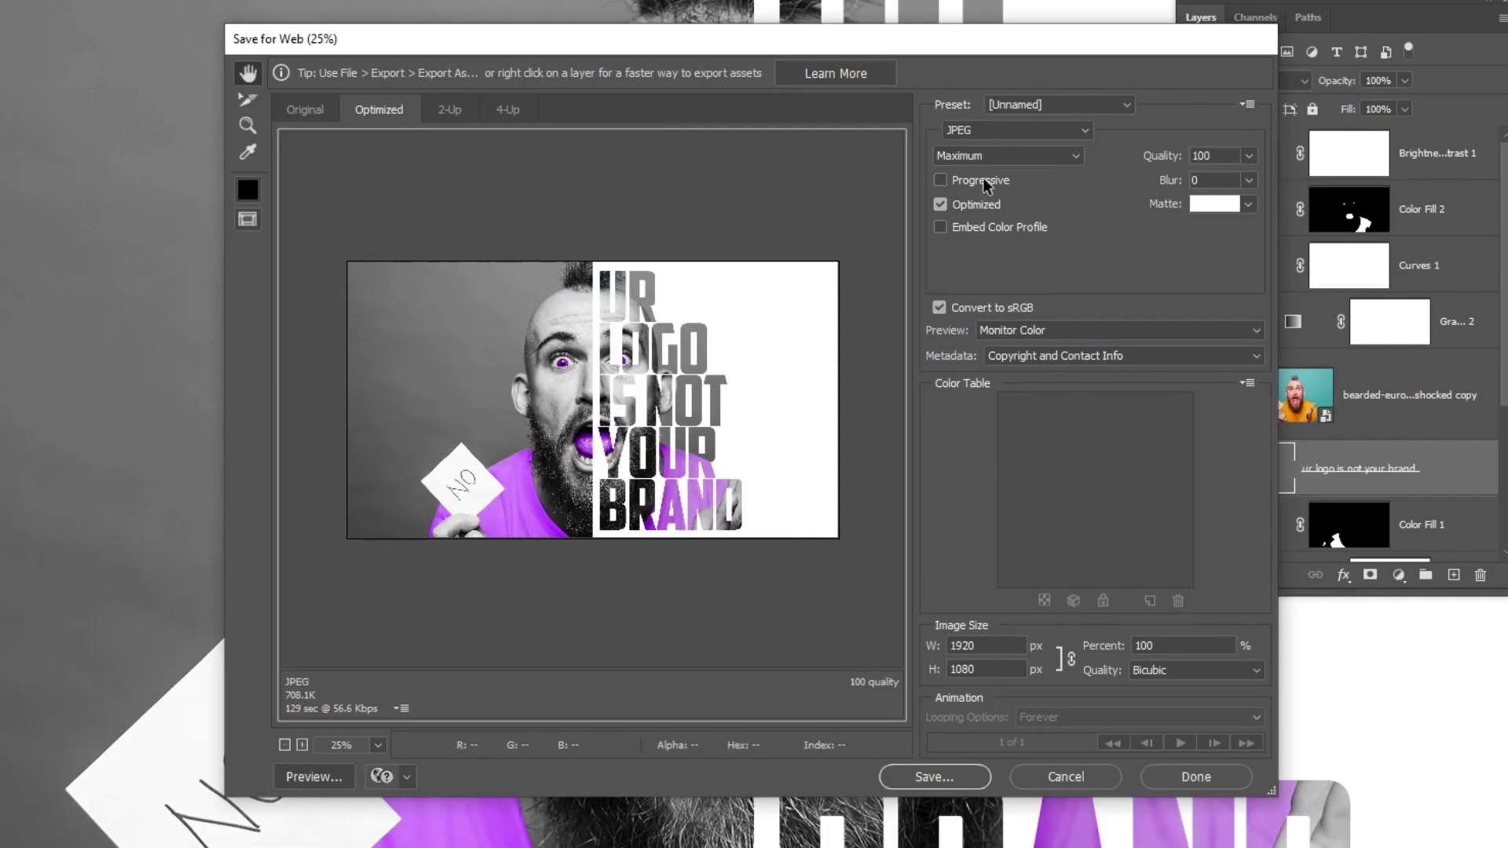
- Choose JPEG as the export format and set its quality to 100
click(950, 197)
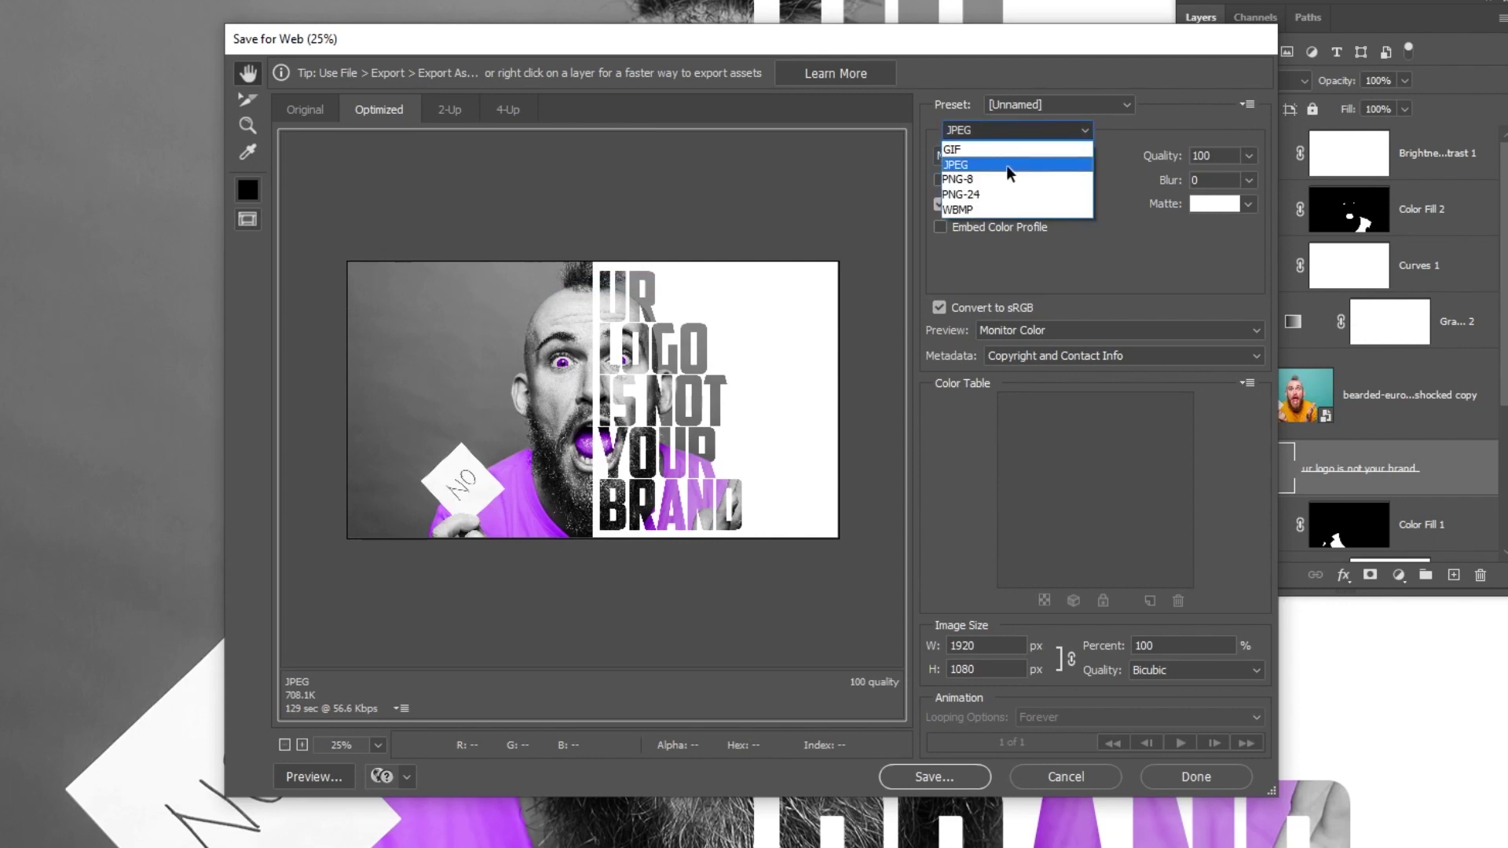
click(1006, 165)
click(1250, 156)
drag(1248, 182, 1223, 184)
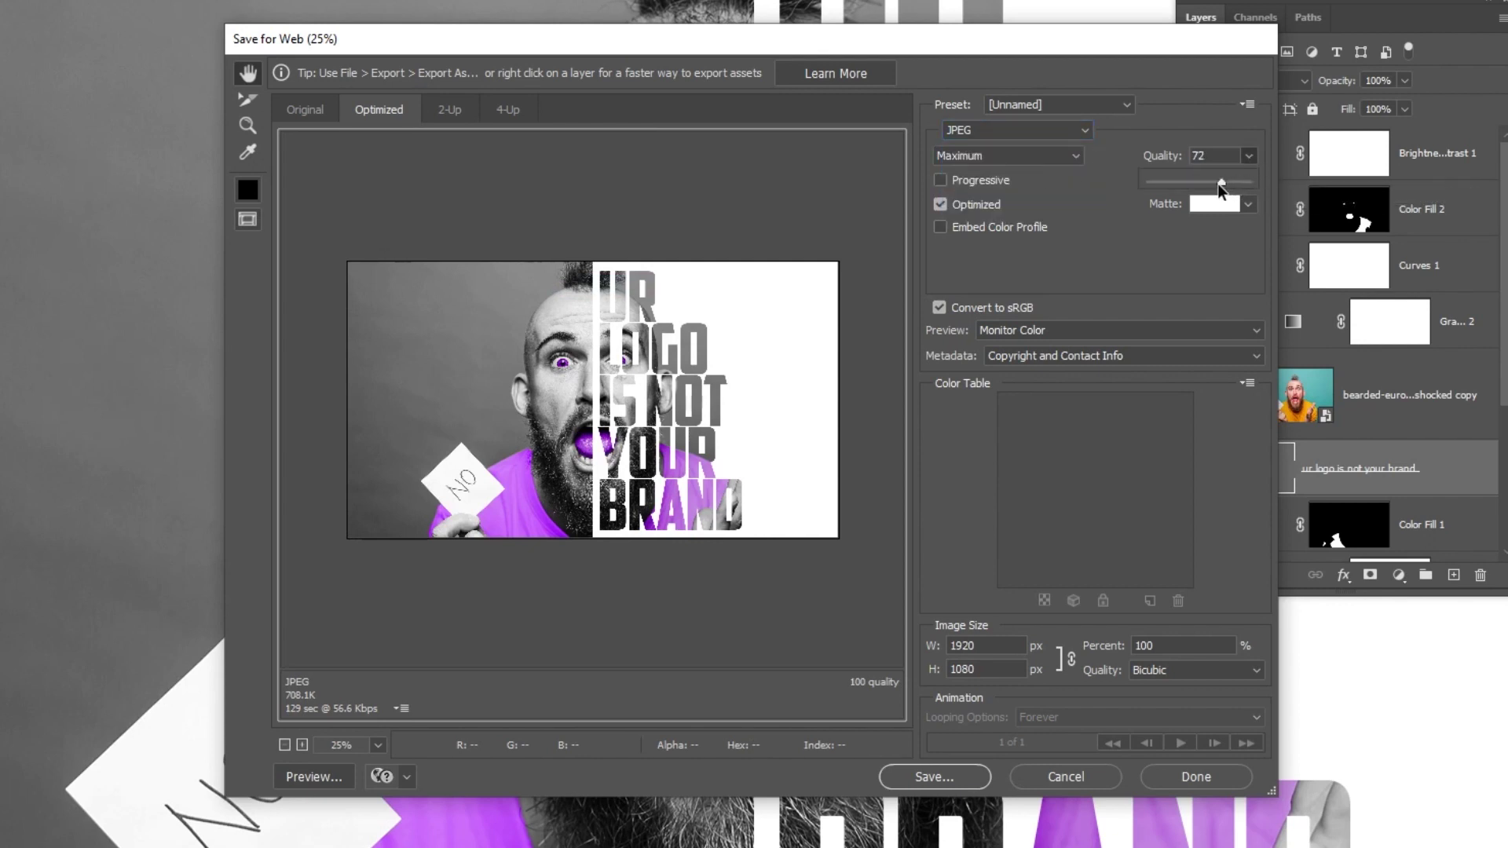
click(1250, 156)
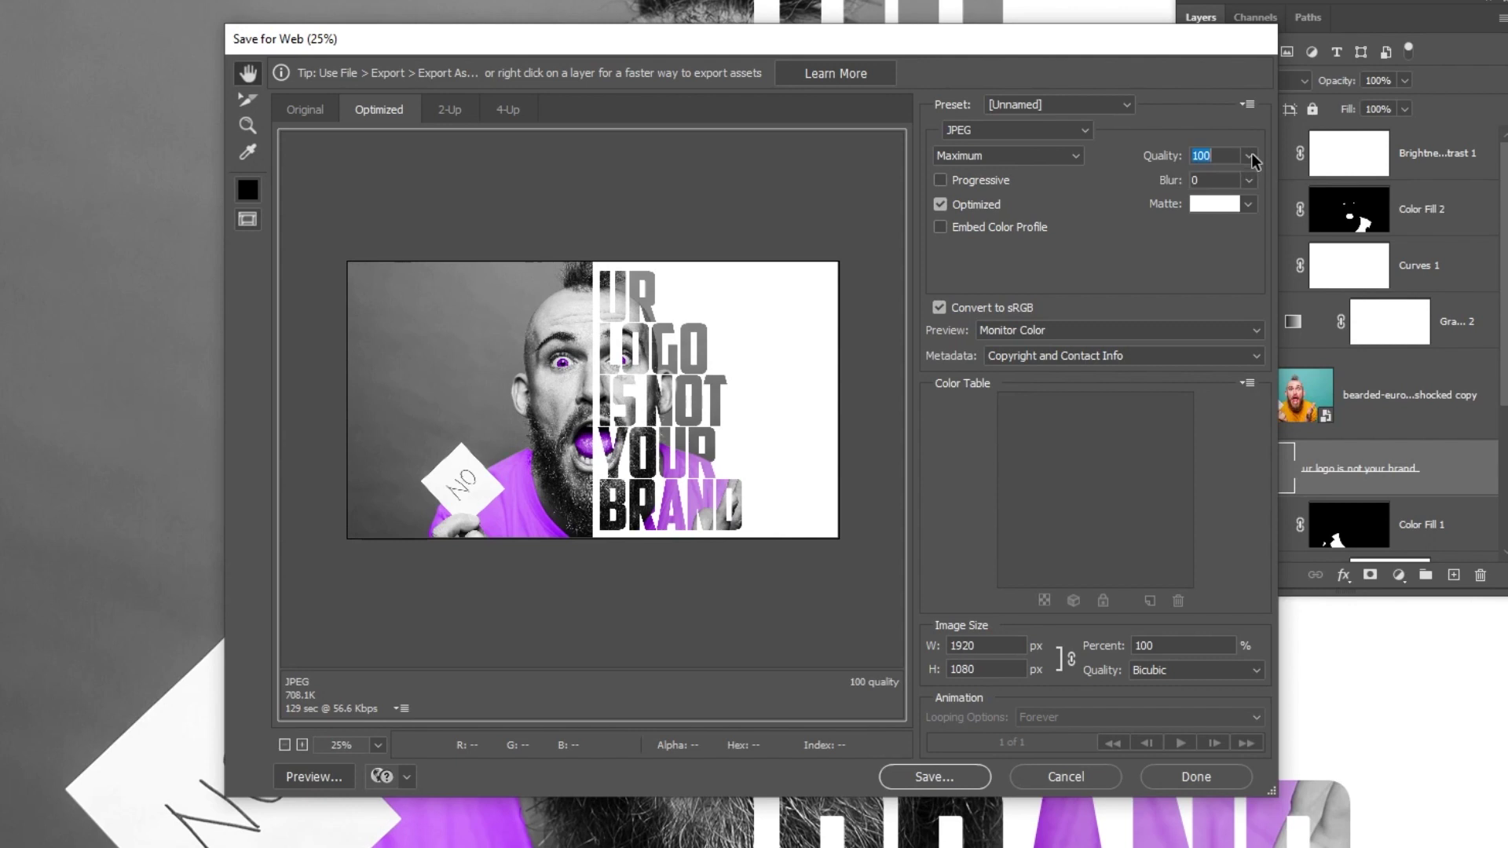